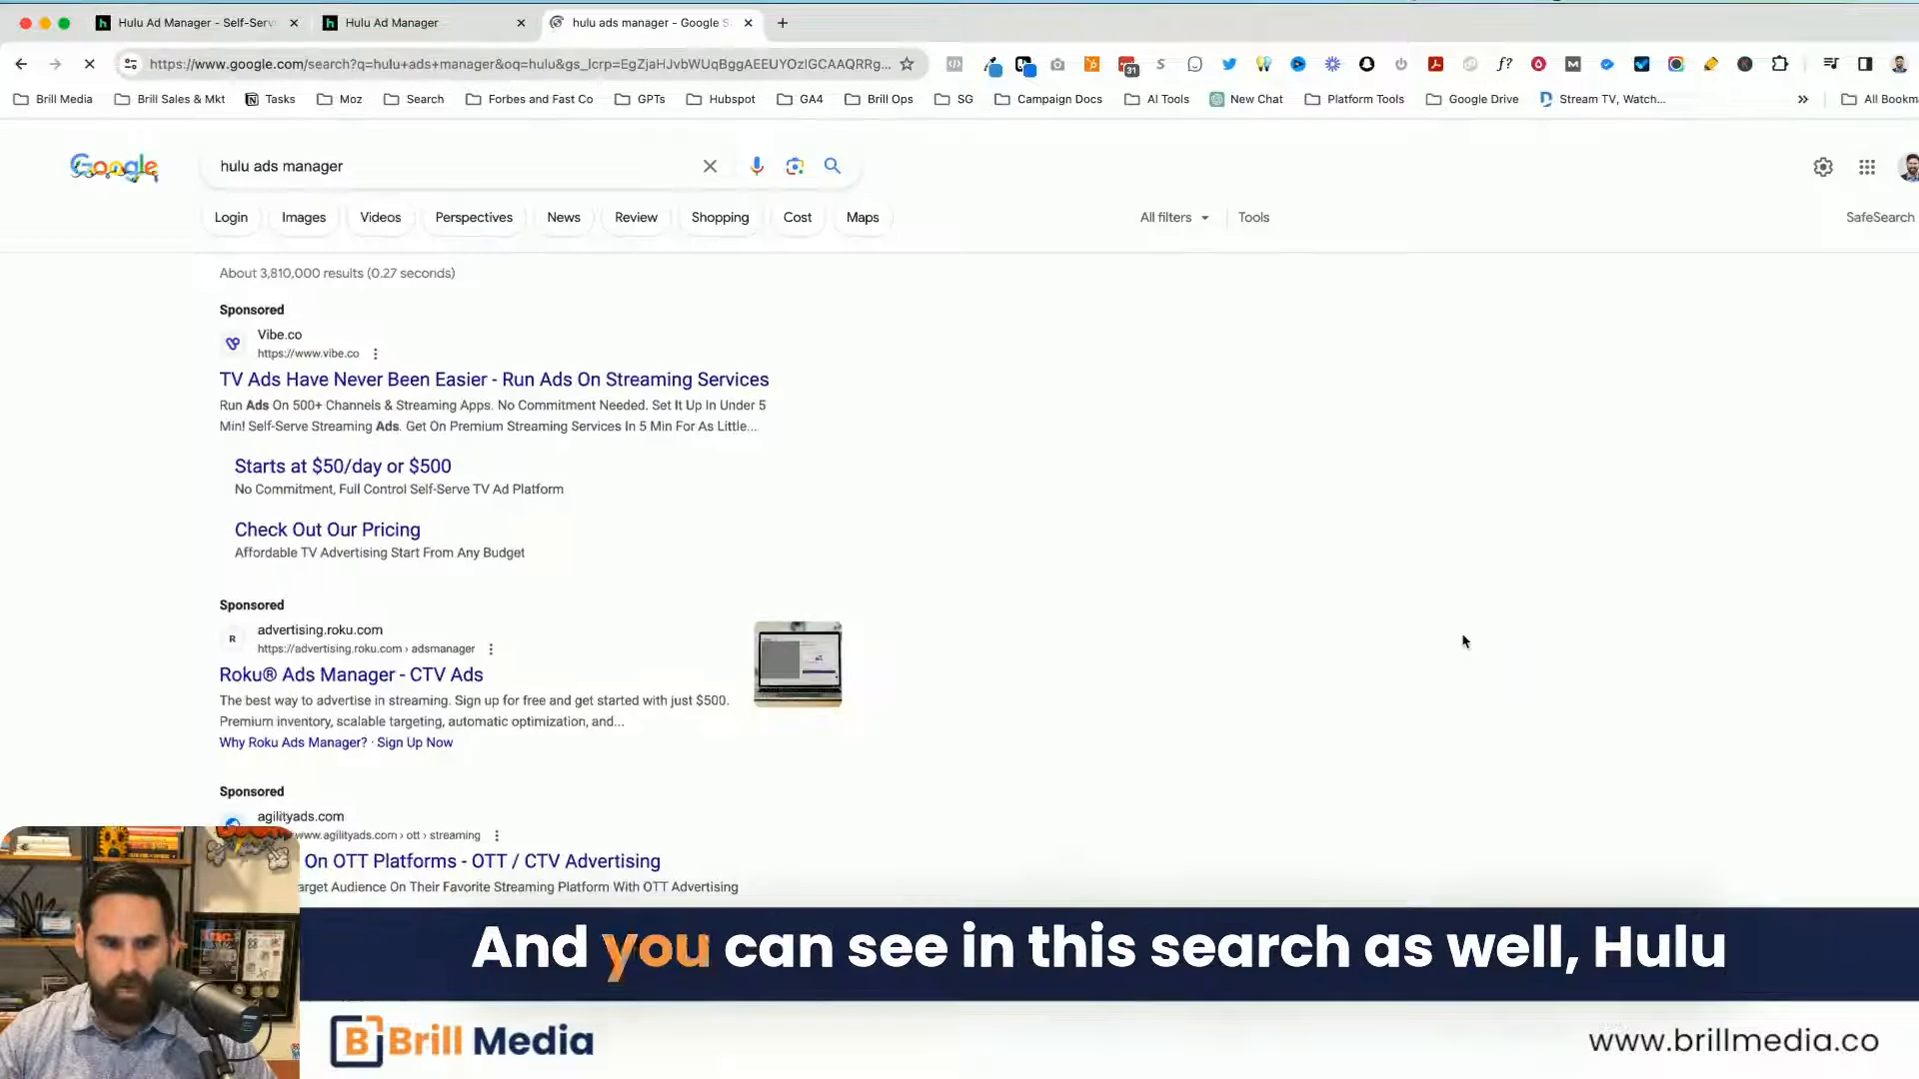
Step: Open the Hulu Ad Manager self-service site from the search results and go to its sign-up form
{"action": "scroll", "coordinate": [847, 548], "scroll_direction": "down", "scroll_amount": 5}
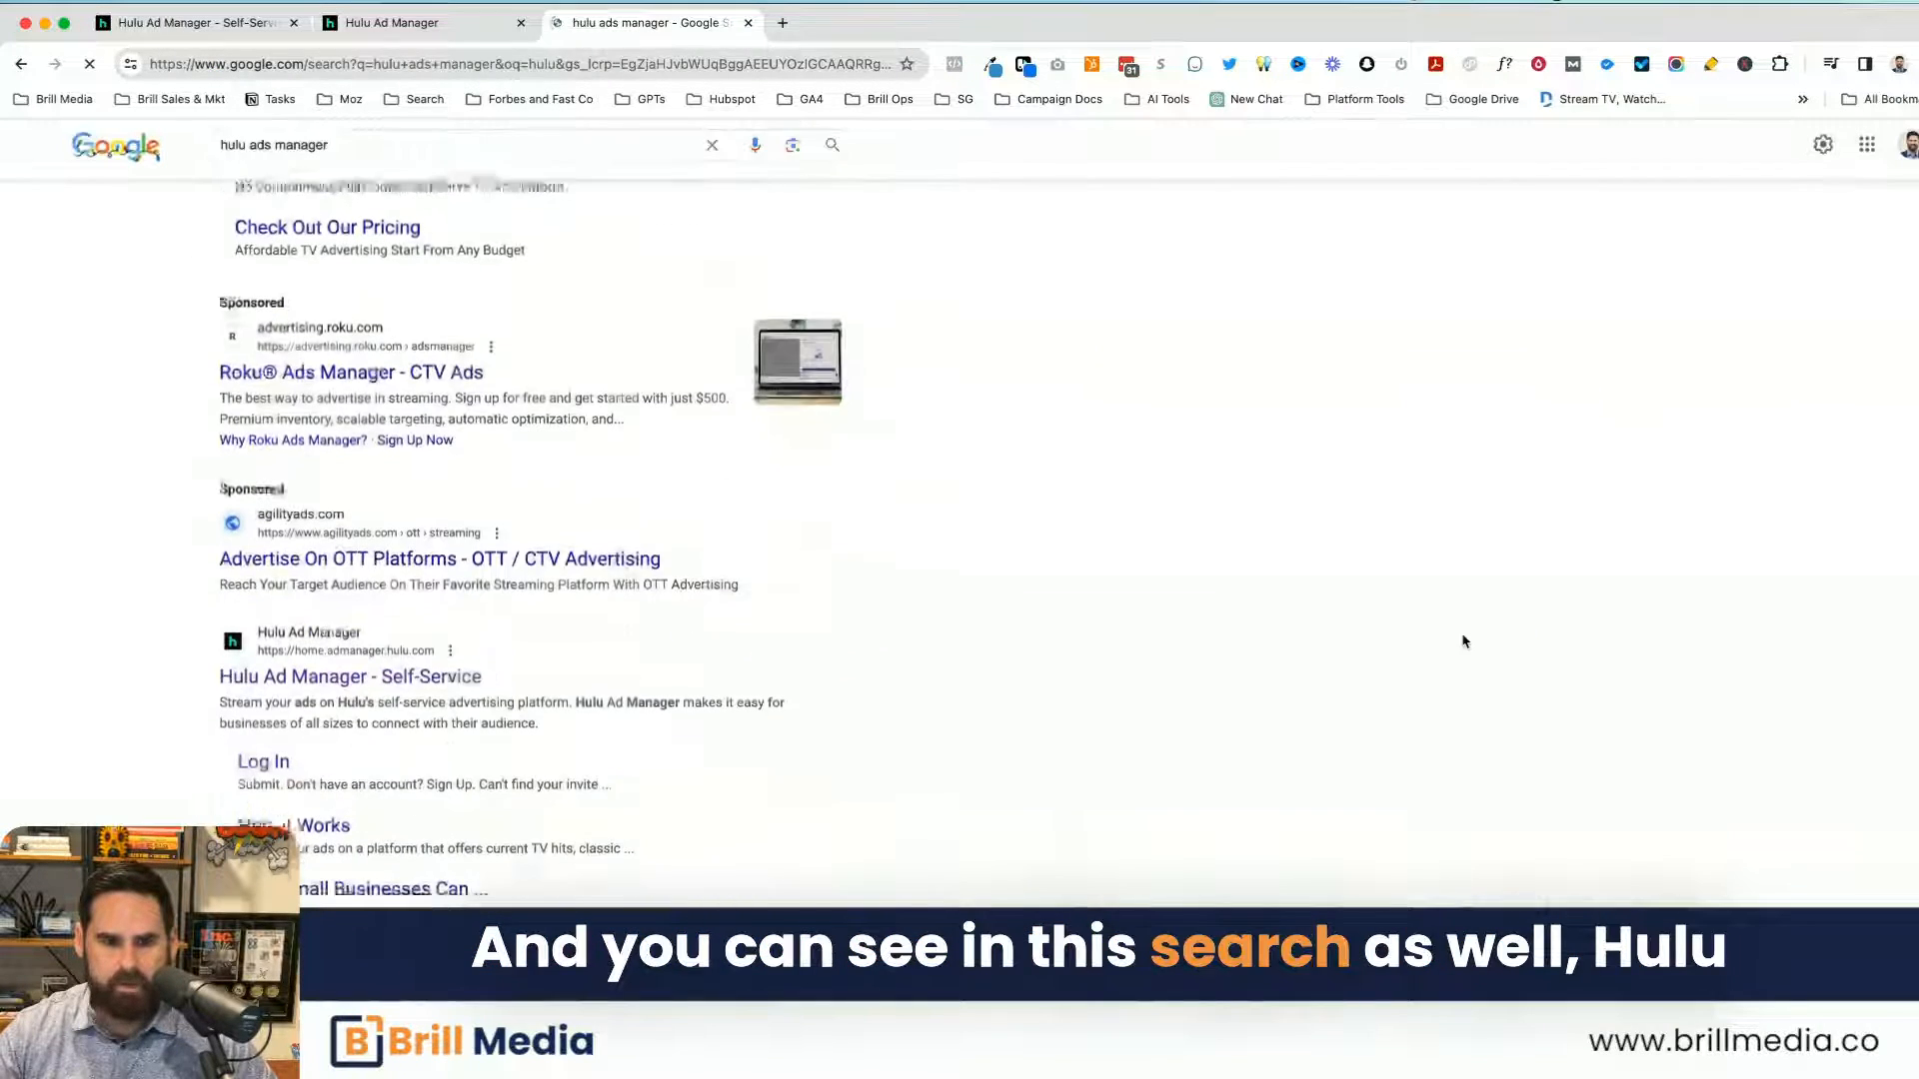
{"action": "left_click", "coordinate": [318, 679]}
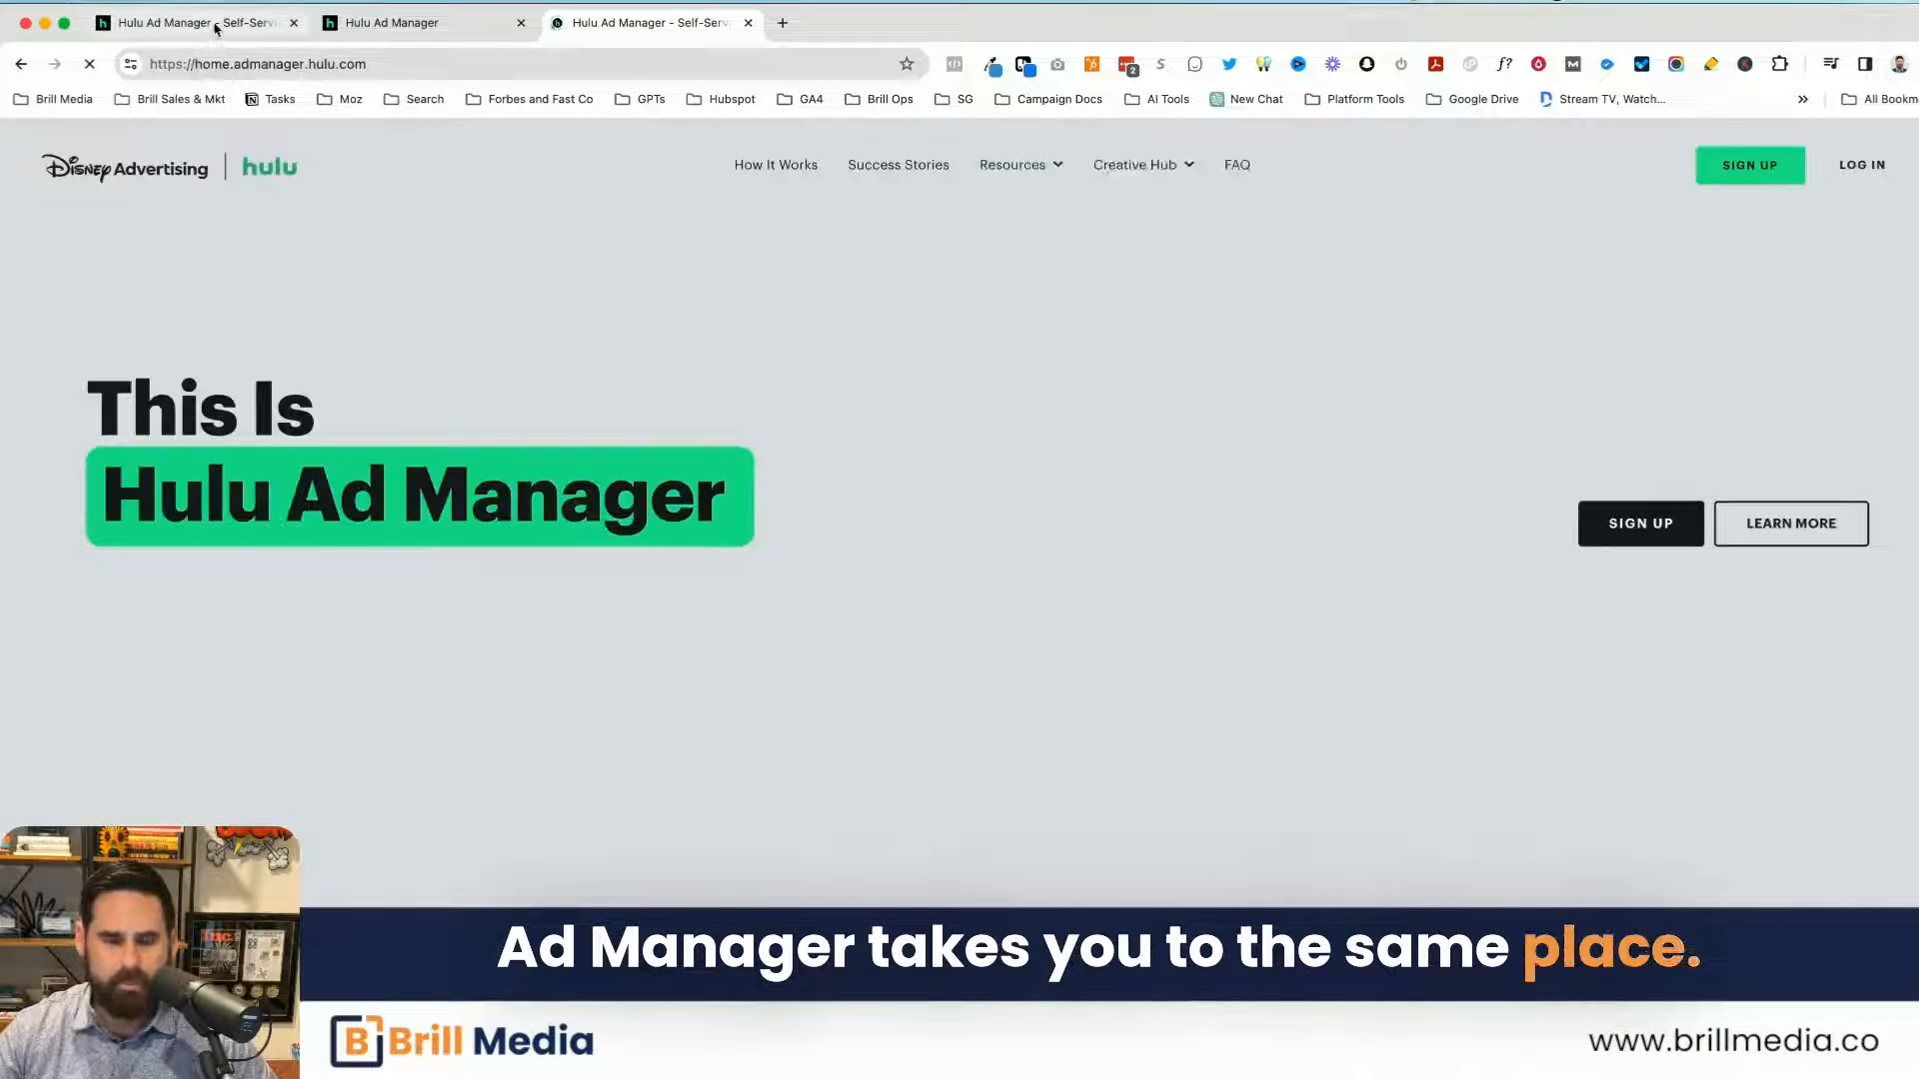
{"action": "scroll", "coordinate": [1249, 628], "scroll_direction": "down", "scroll_amount": 10}
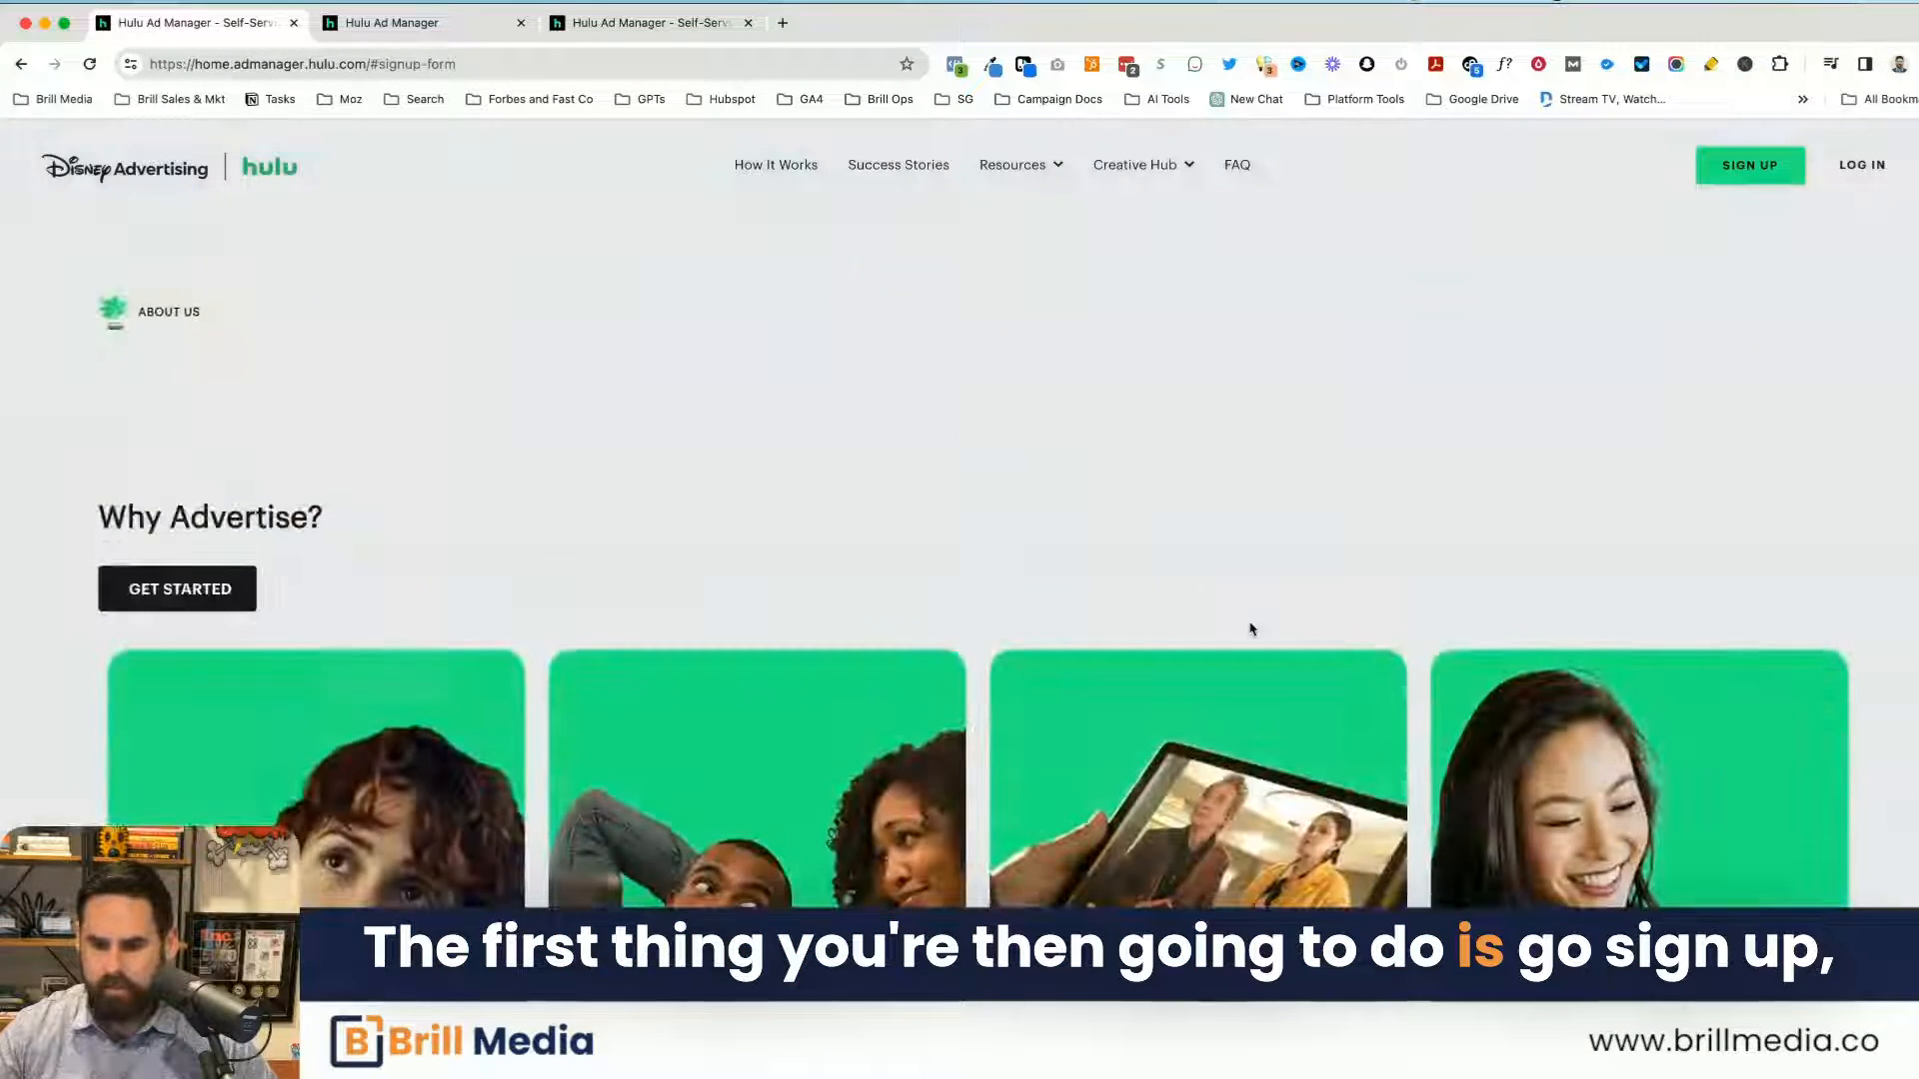
{"action": "left_click", "coordinate": [1760, 174]}
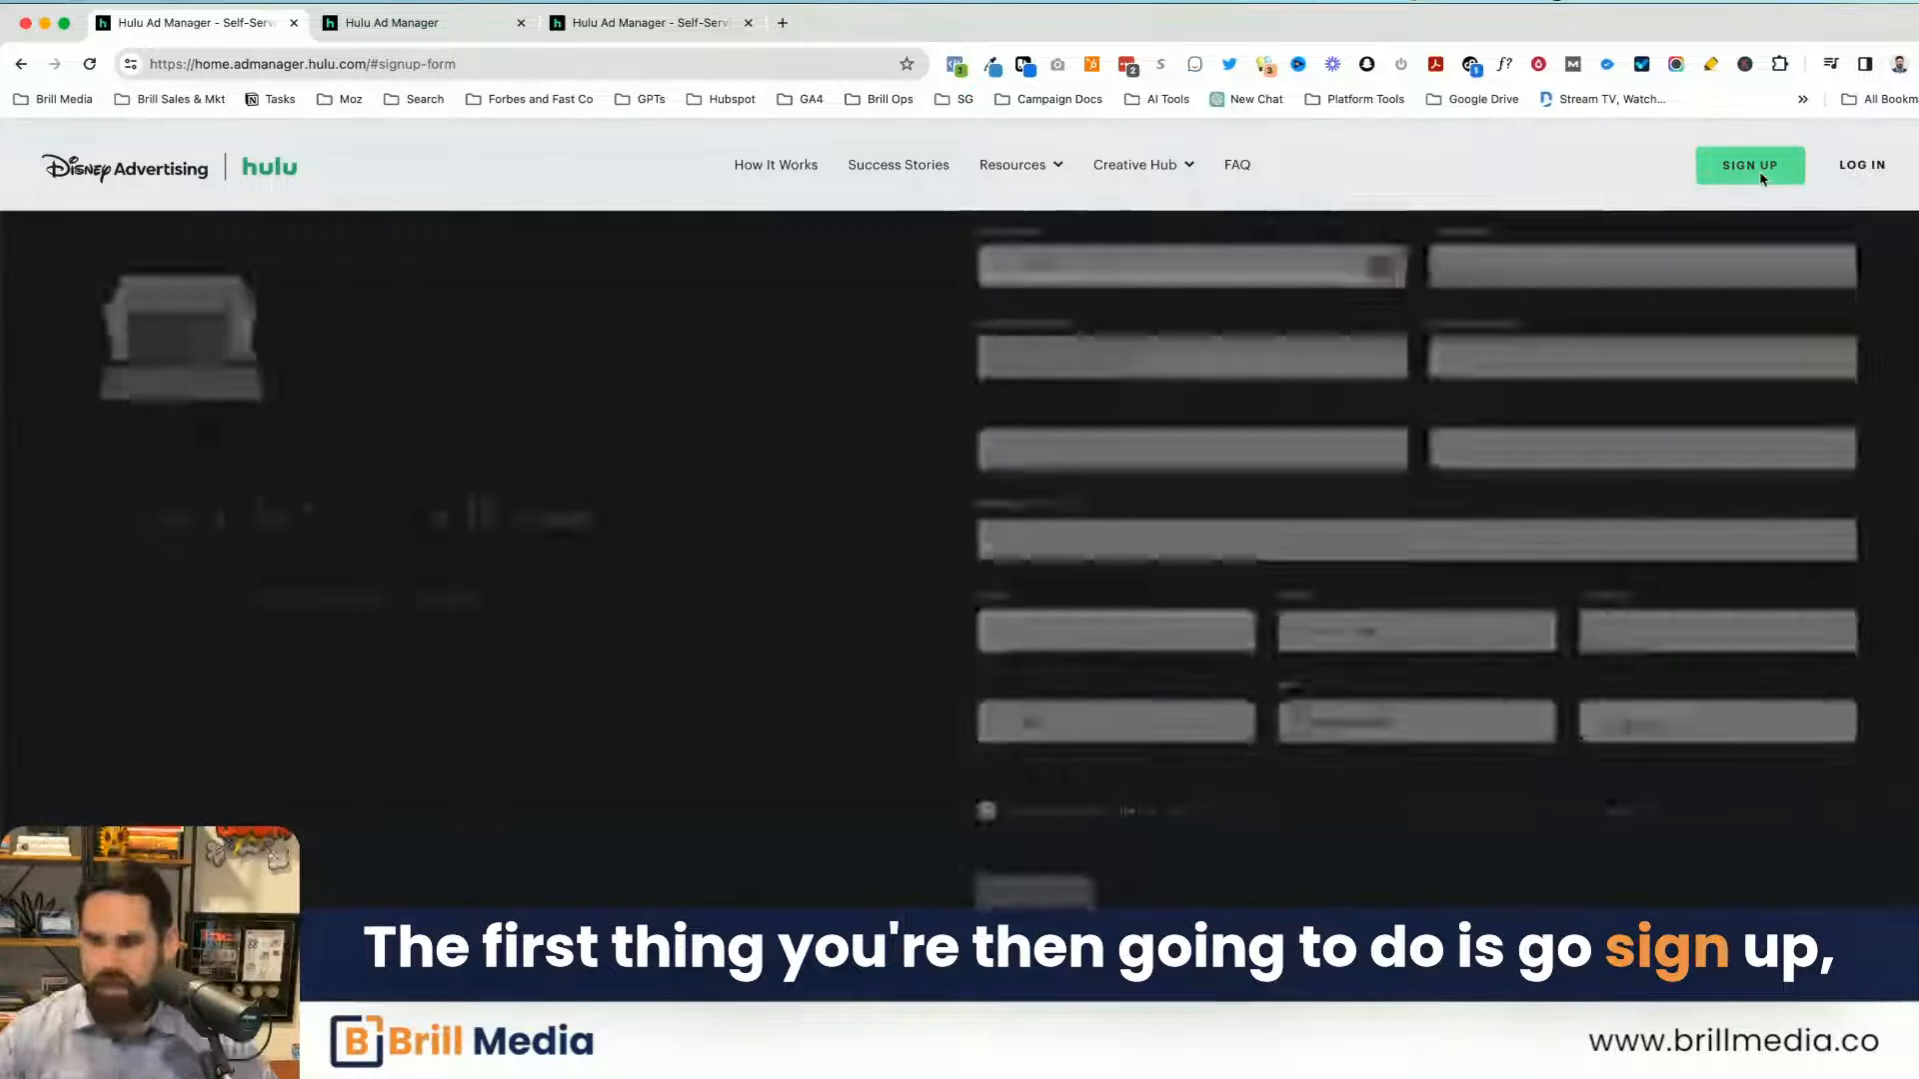
{"action": "scroll", "coordinate": [1404, 645], "scroll_direction": "up", "scroll_amount": 3}
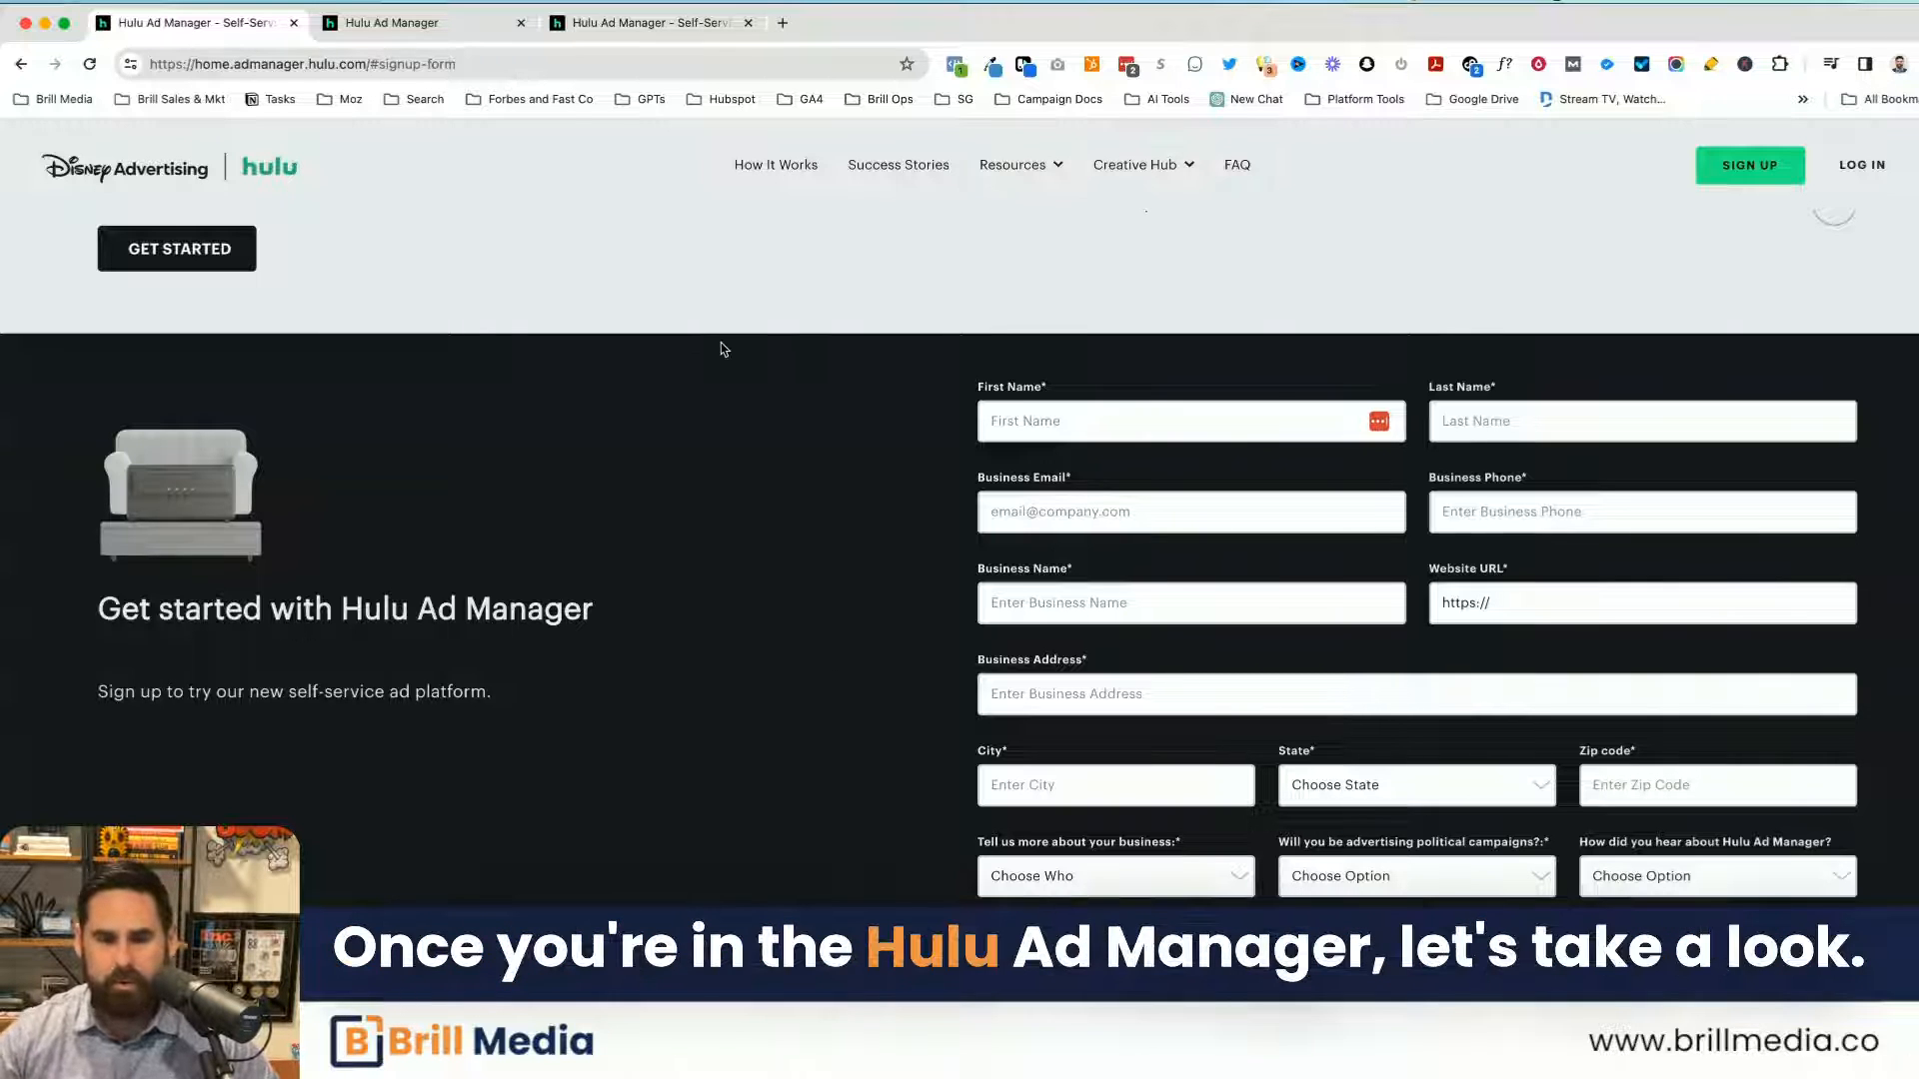
Step: Switch to the signed-in Hulu Ad Manager account and open its list of brands
{"action": "left_click", "coordinate": [400, 22]}
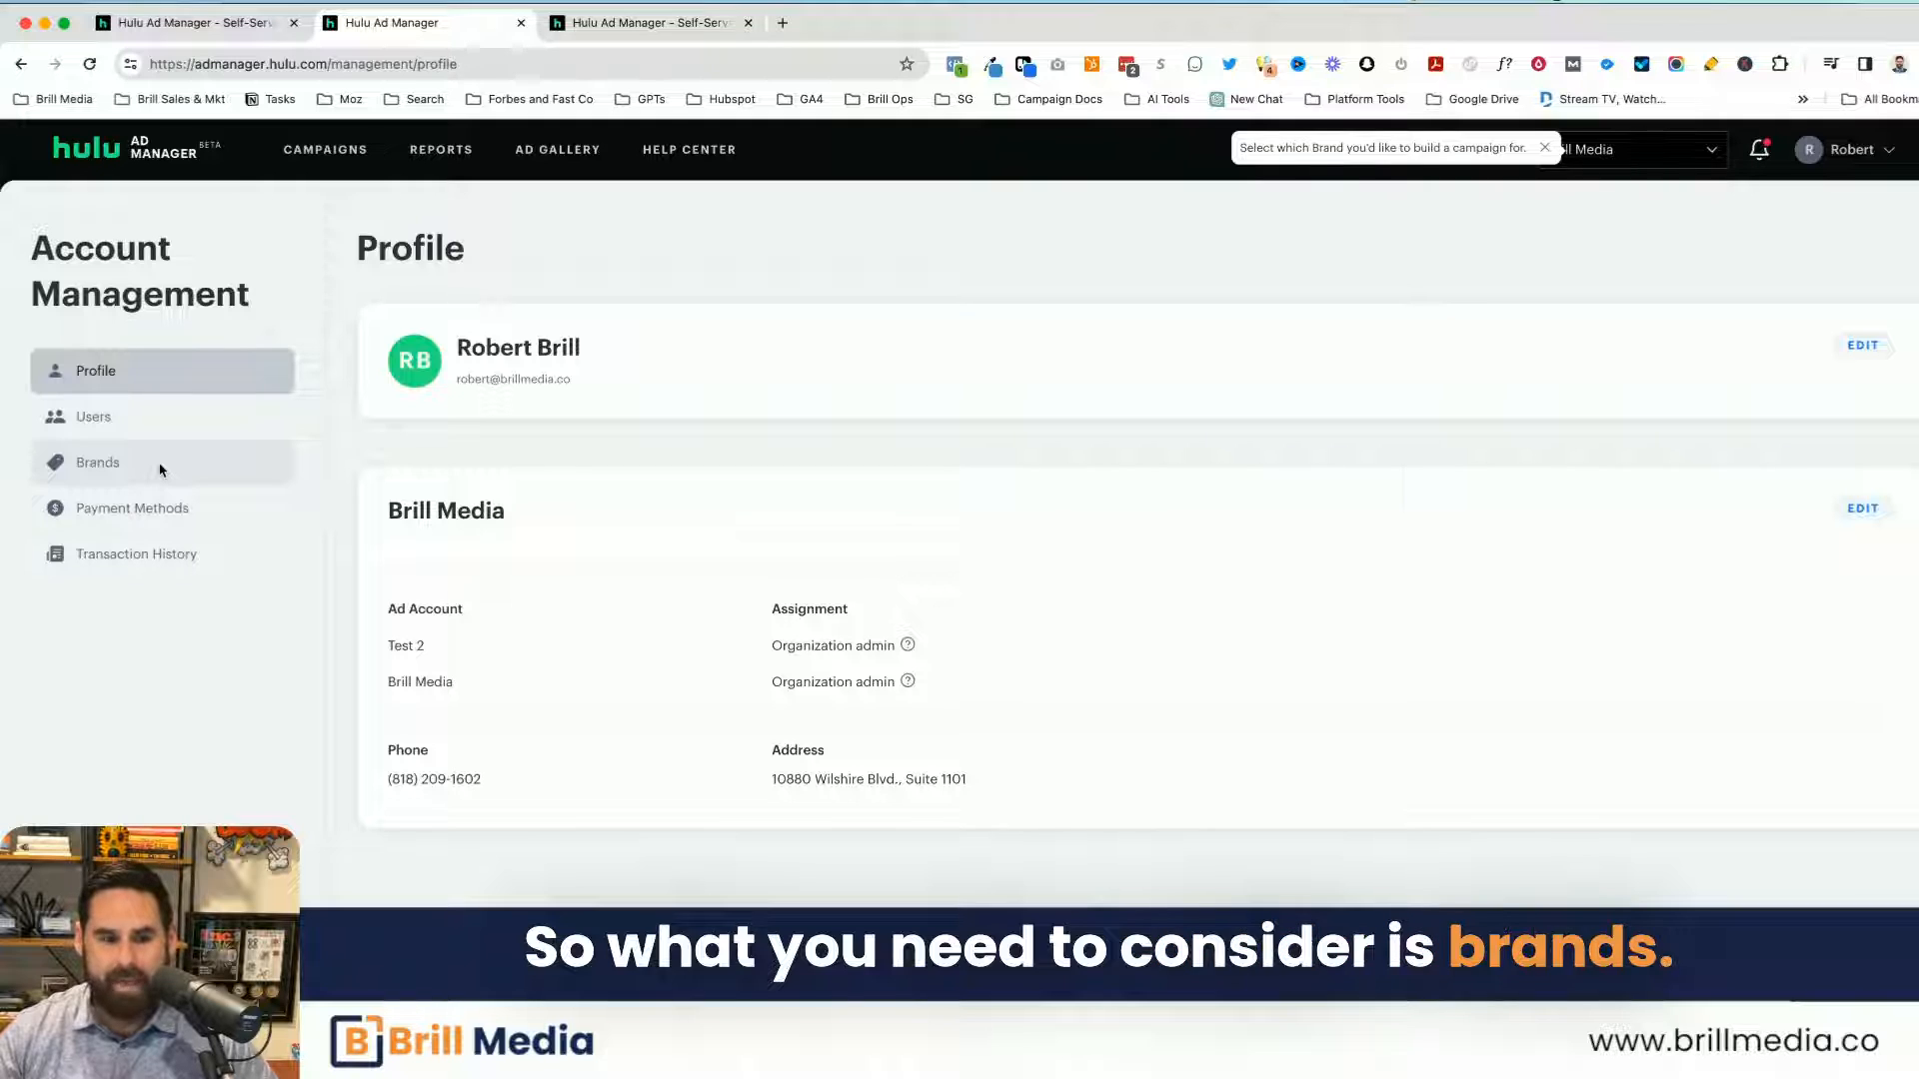
{"action": "left_click", "coordinate": [160, 469]}
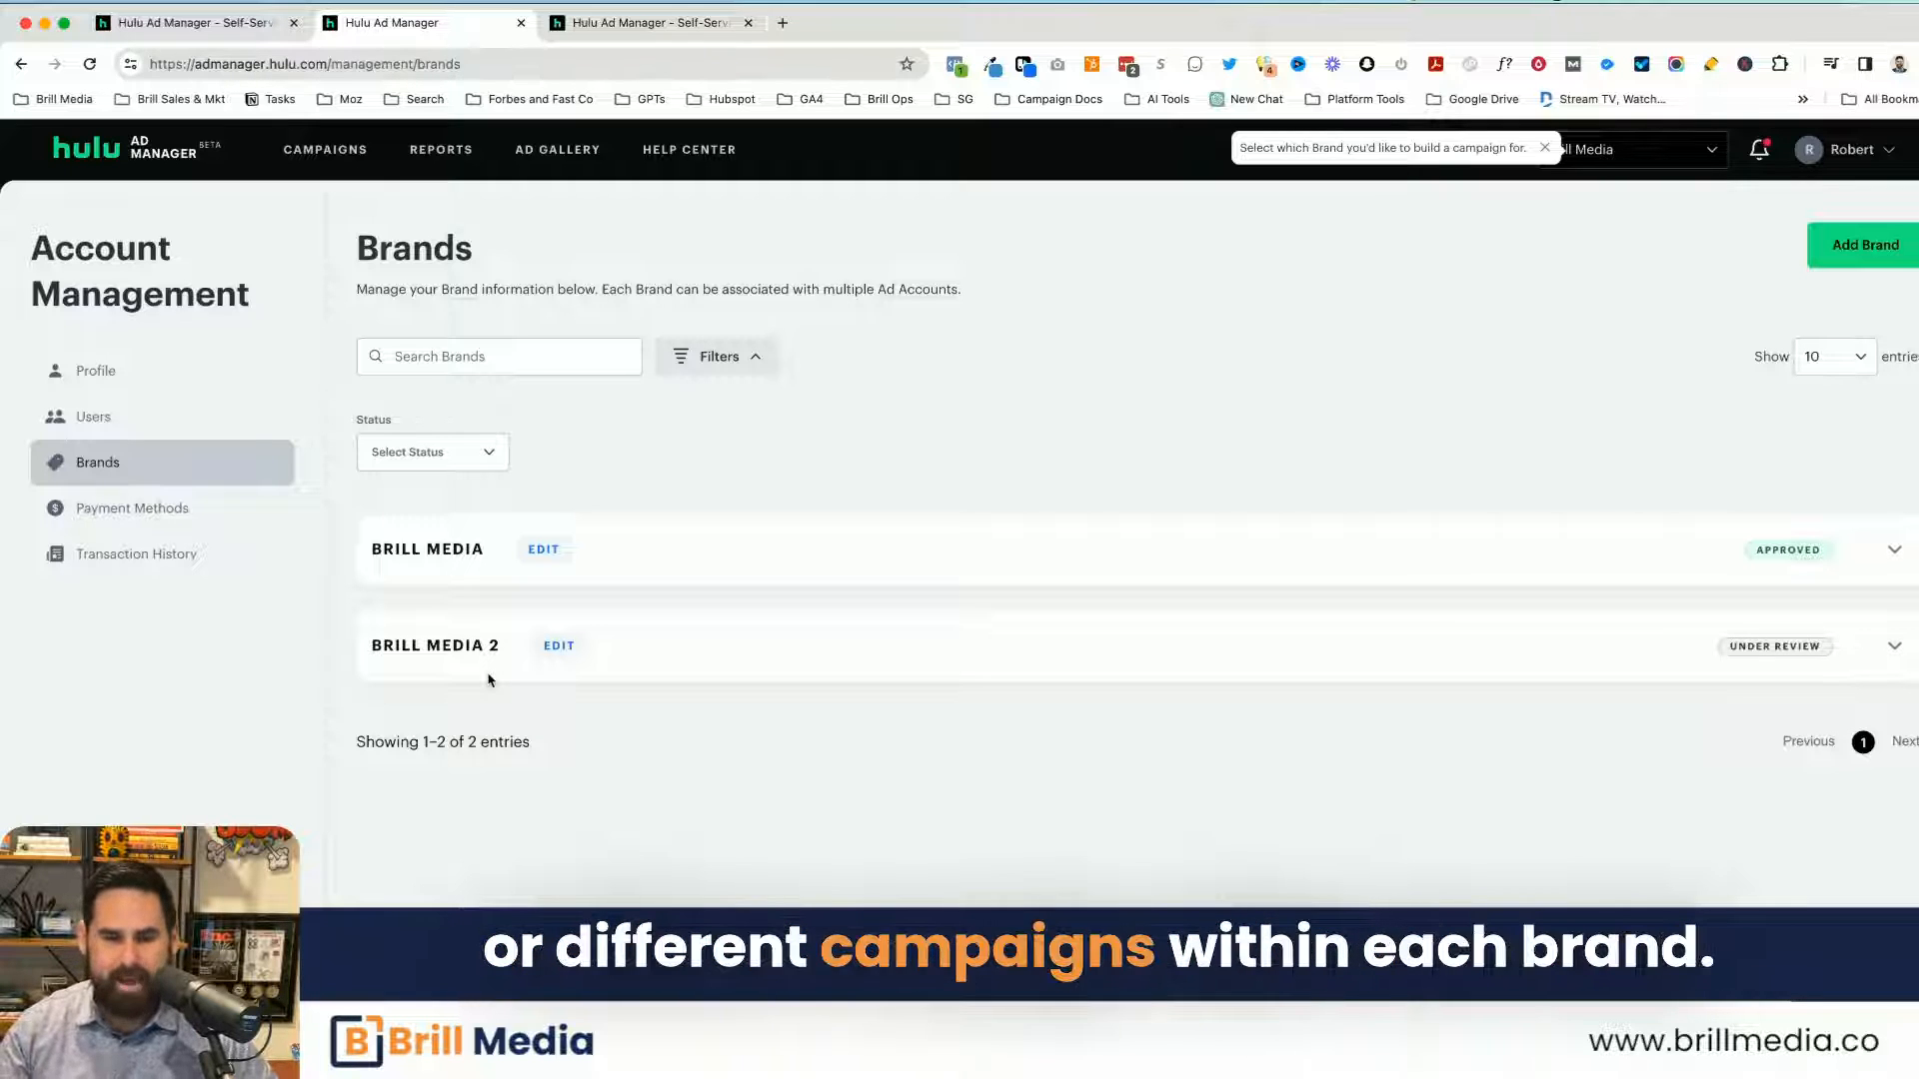
Step: Create a new campaign named Brill Media Campaign 3 and continue to its date range
{"action": "left_click", "coordinate": [311, 144]}
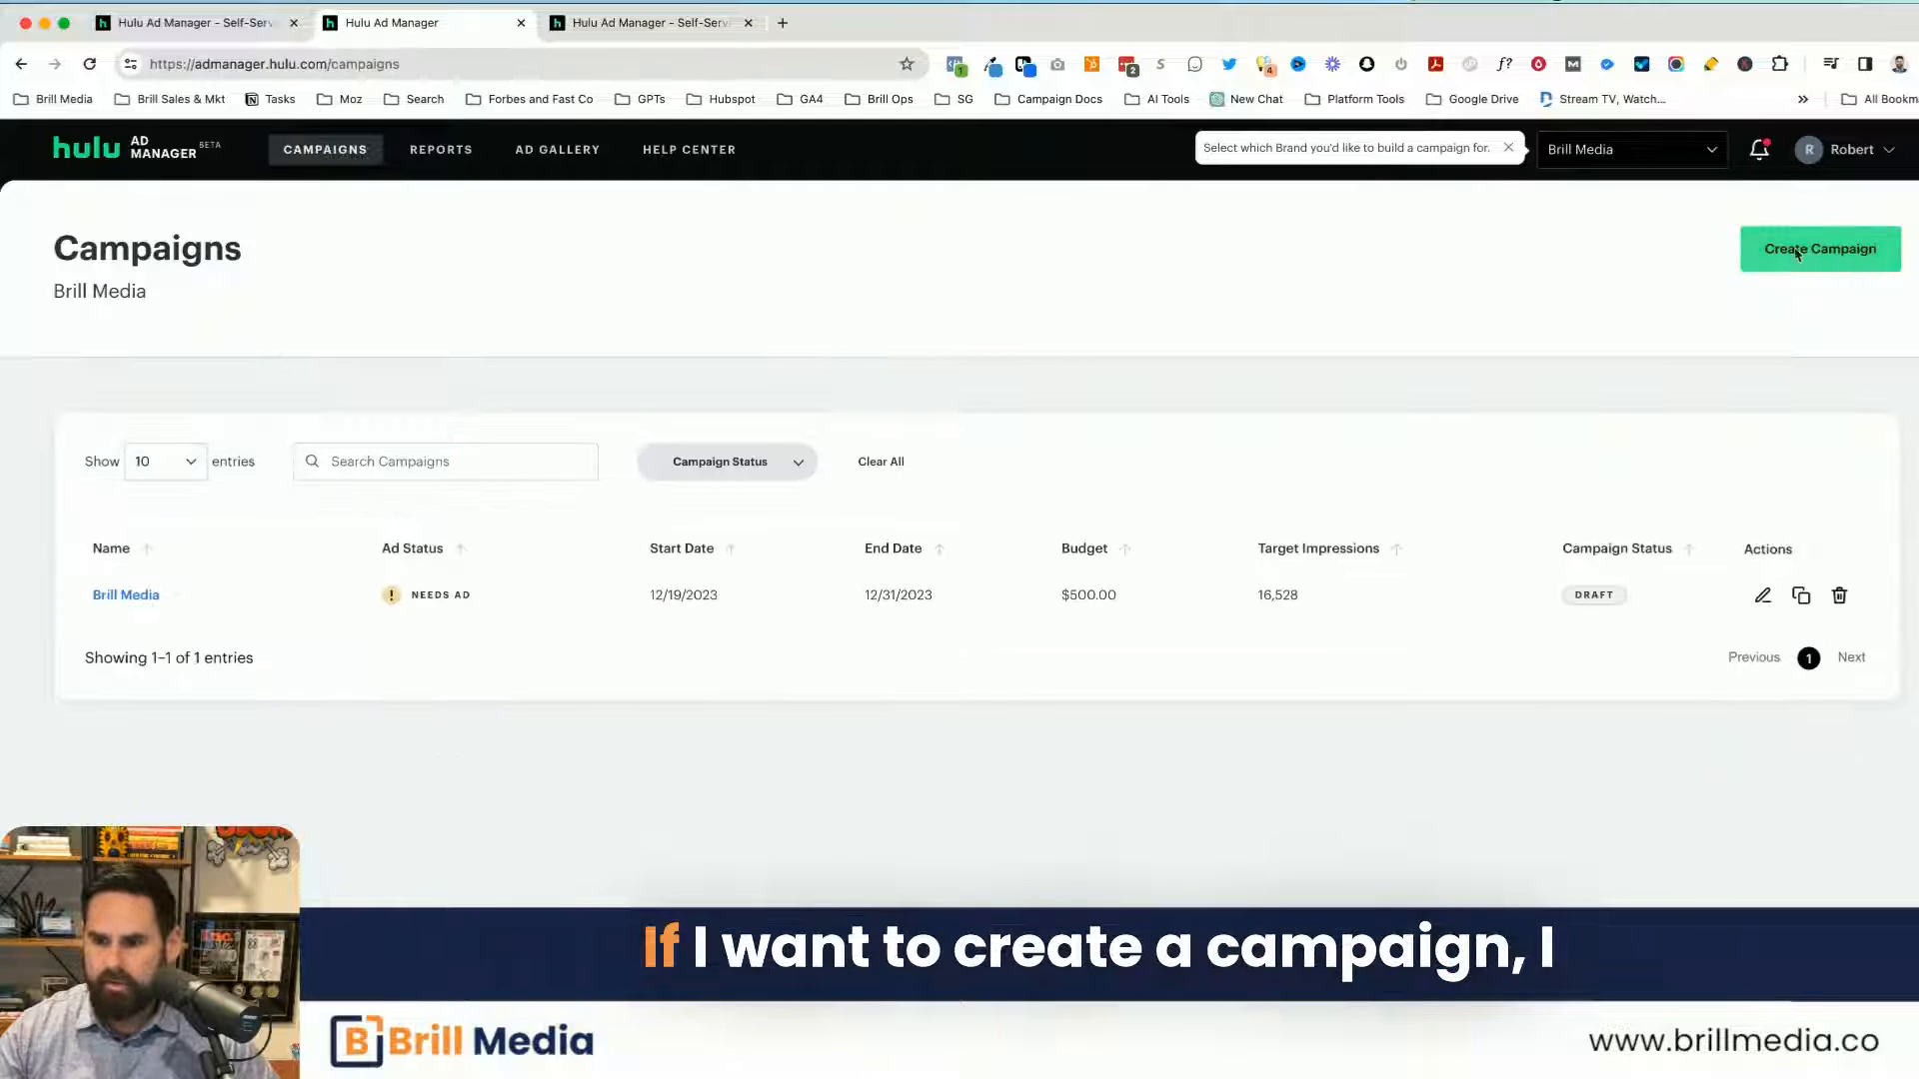
{"action": "left_click", "coordinate": [1797, 262]}
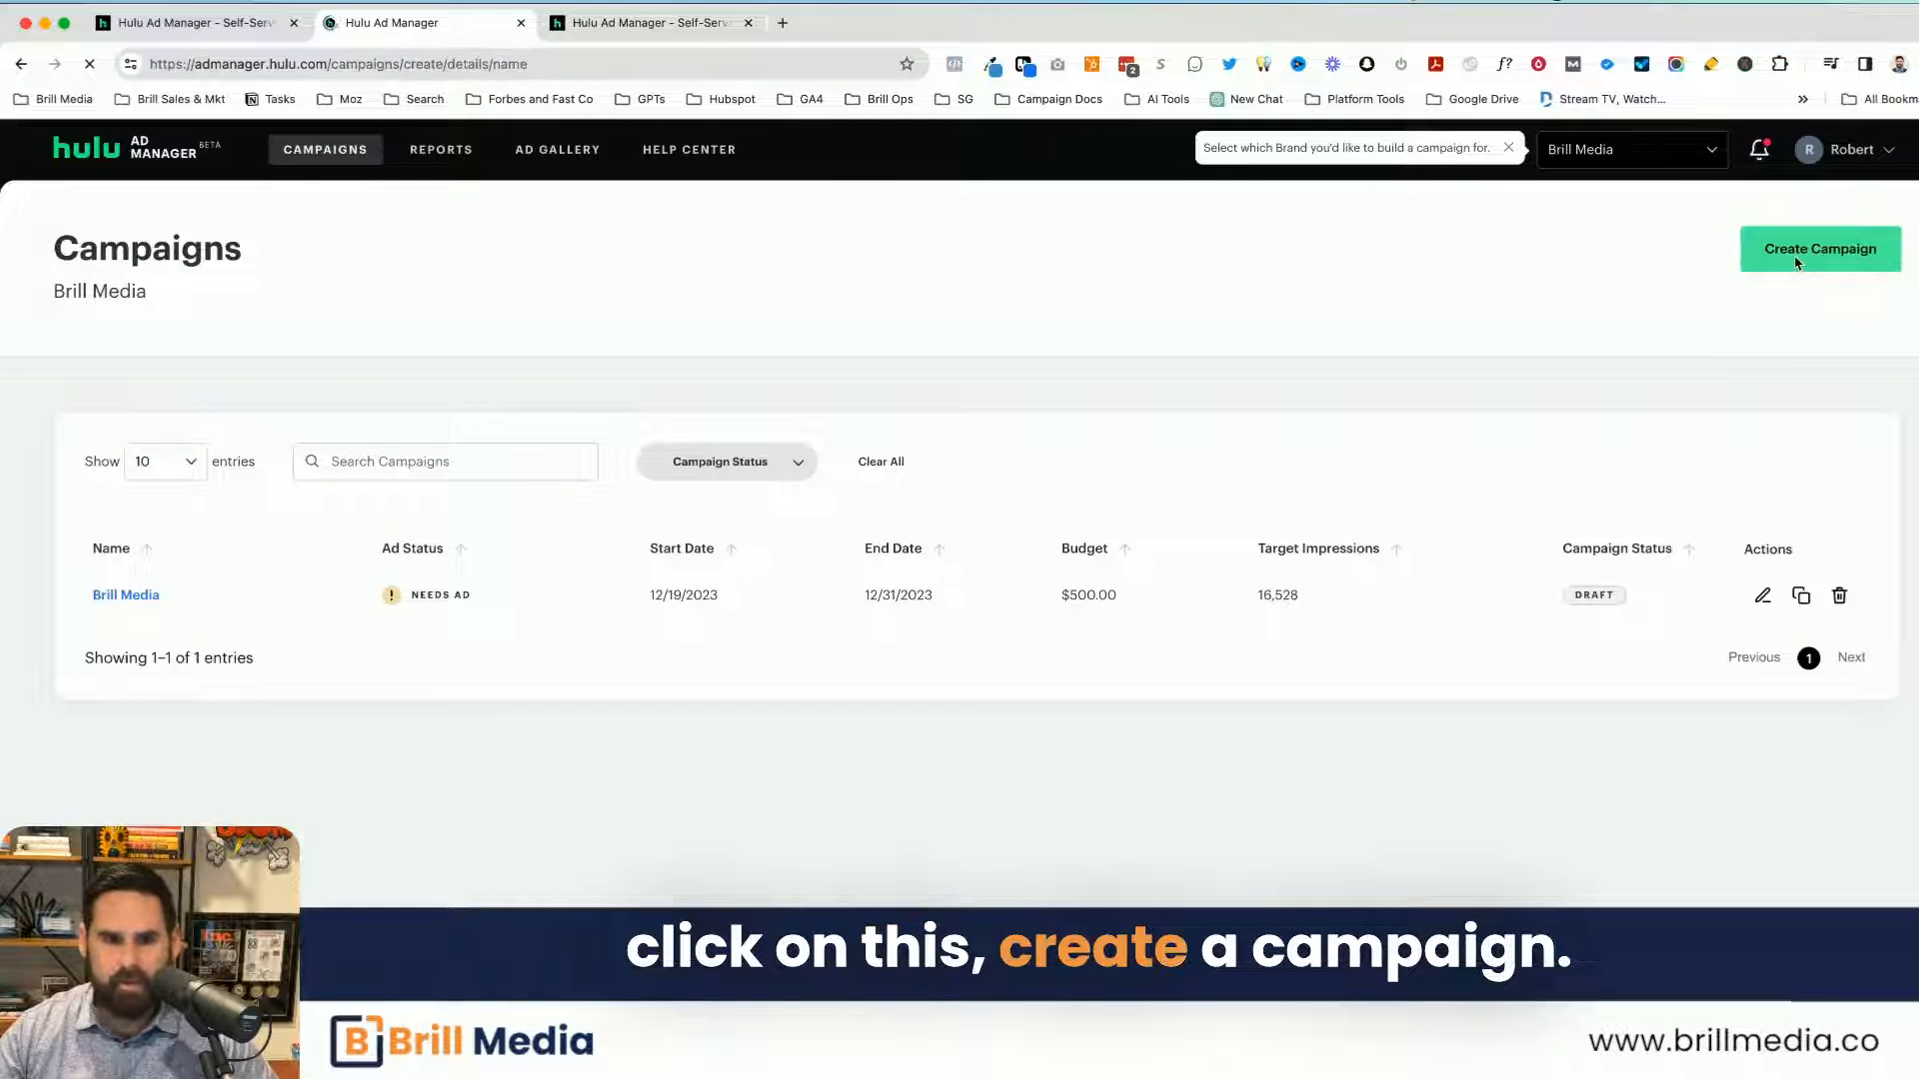
{"action": "type", "text": "Brill Me"}
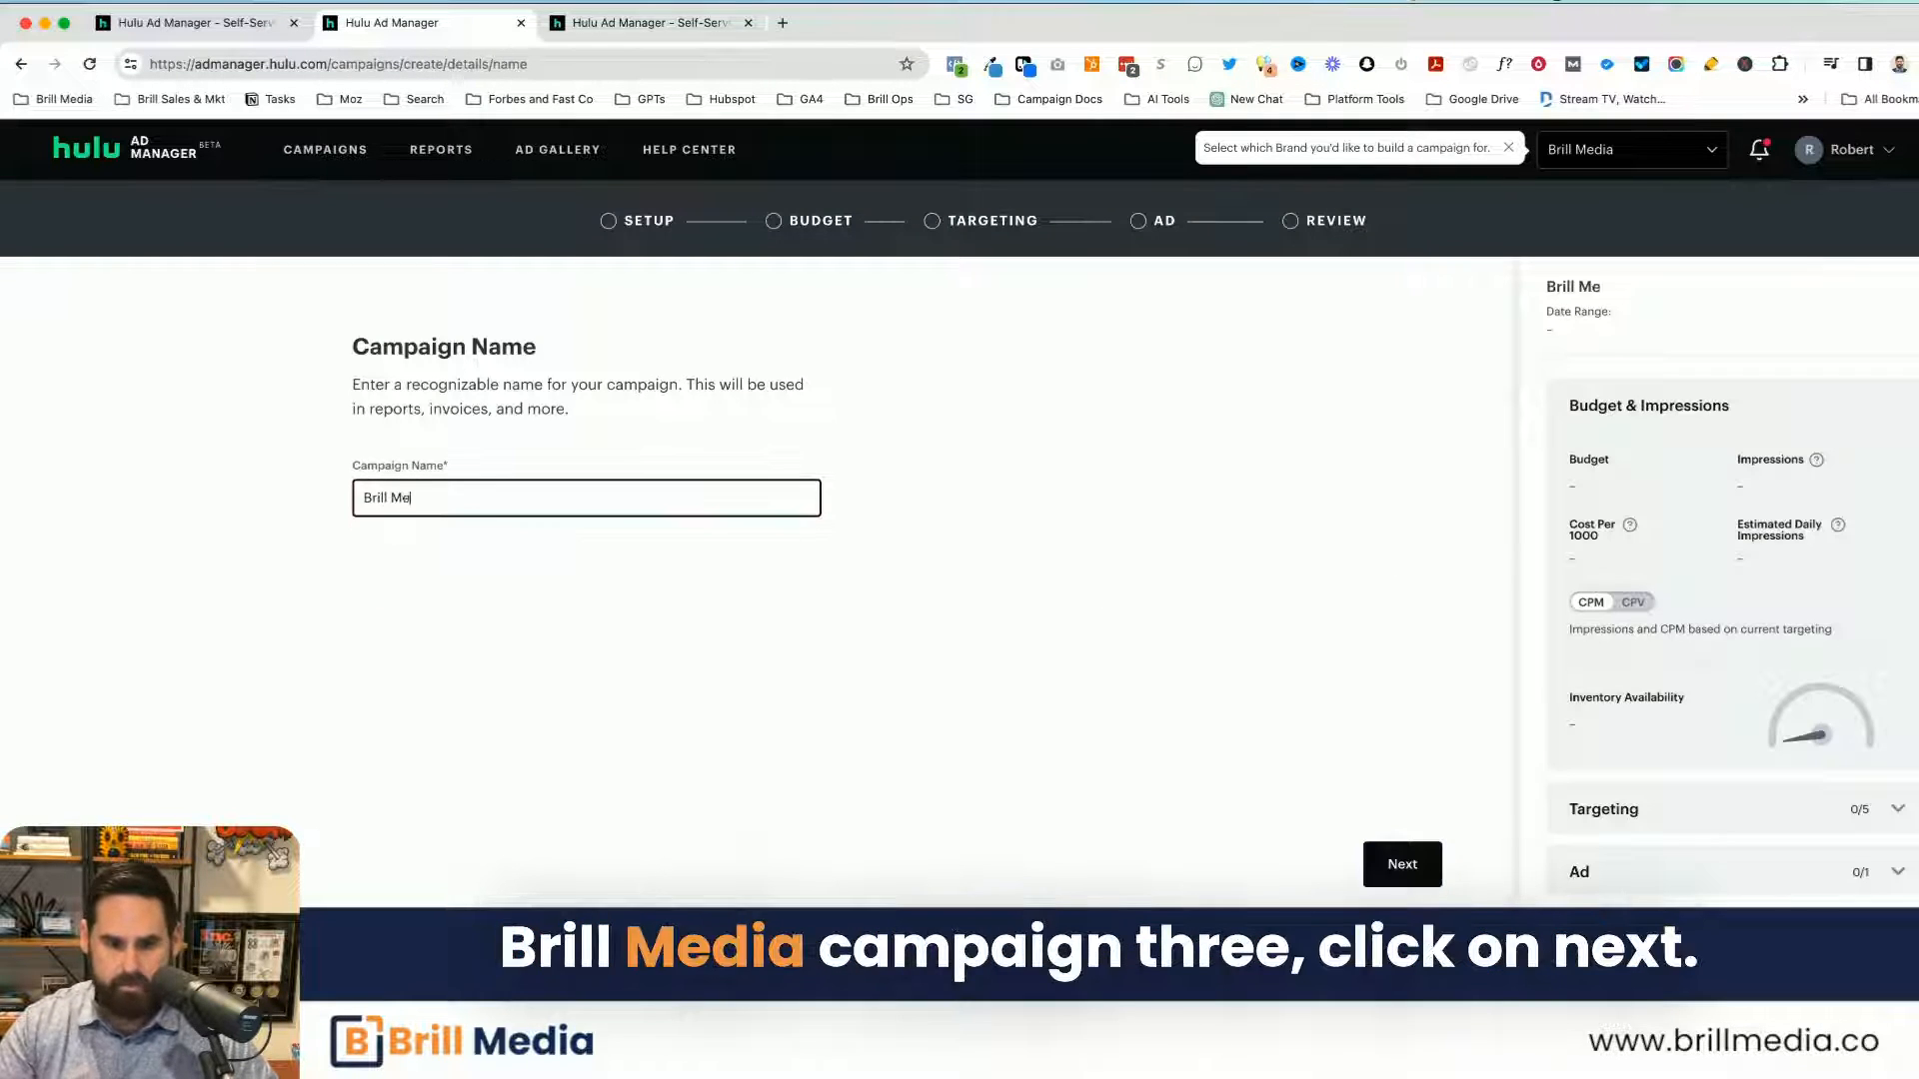
{"action": "type", "text": "dia"}
{"action": "key", "text": "BackSpace"}
{"action": "key", "text": "BackSpace"}
{"action": "key", "text": "BackSpace"}
{"action": "type", "text": "dia Campaign 2"}
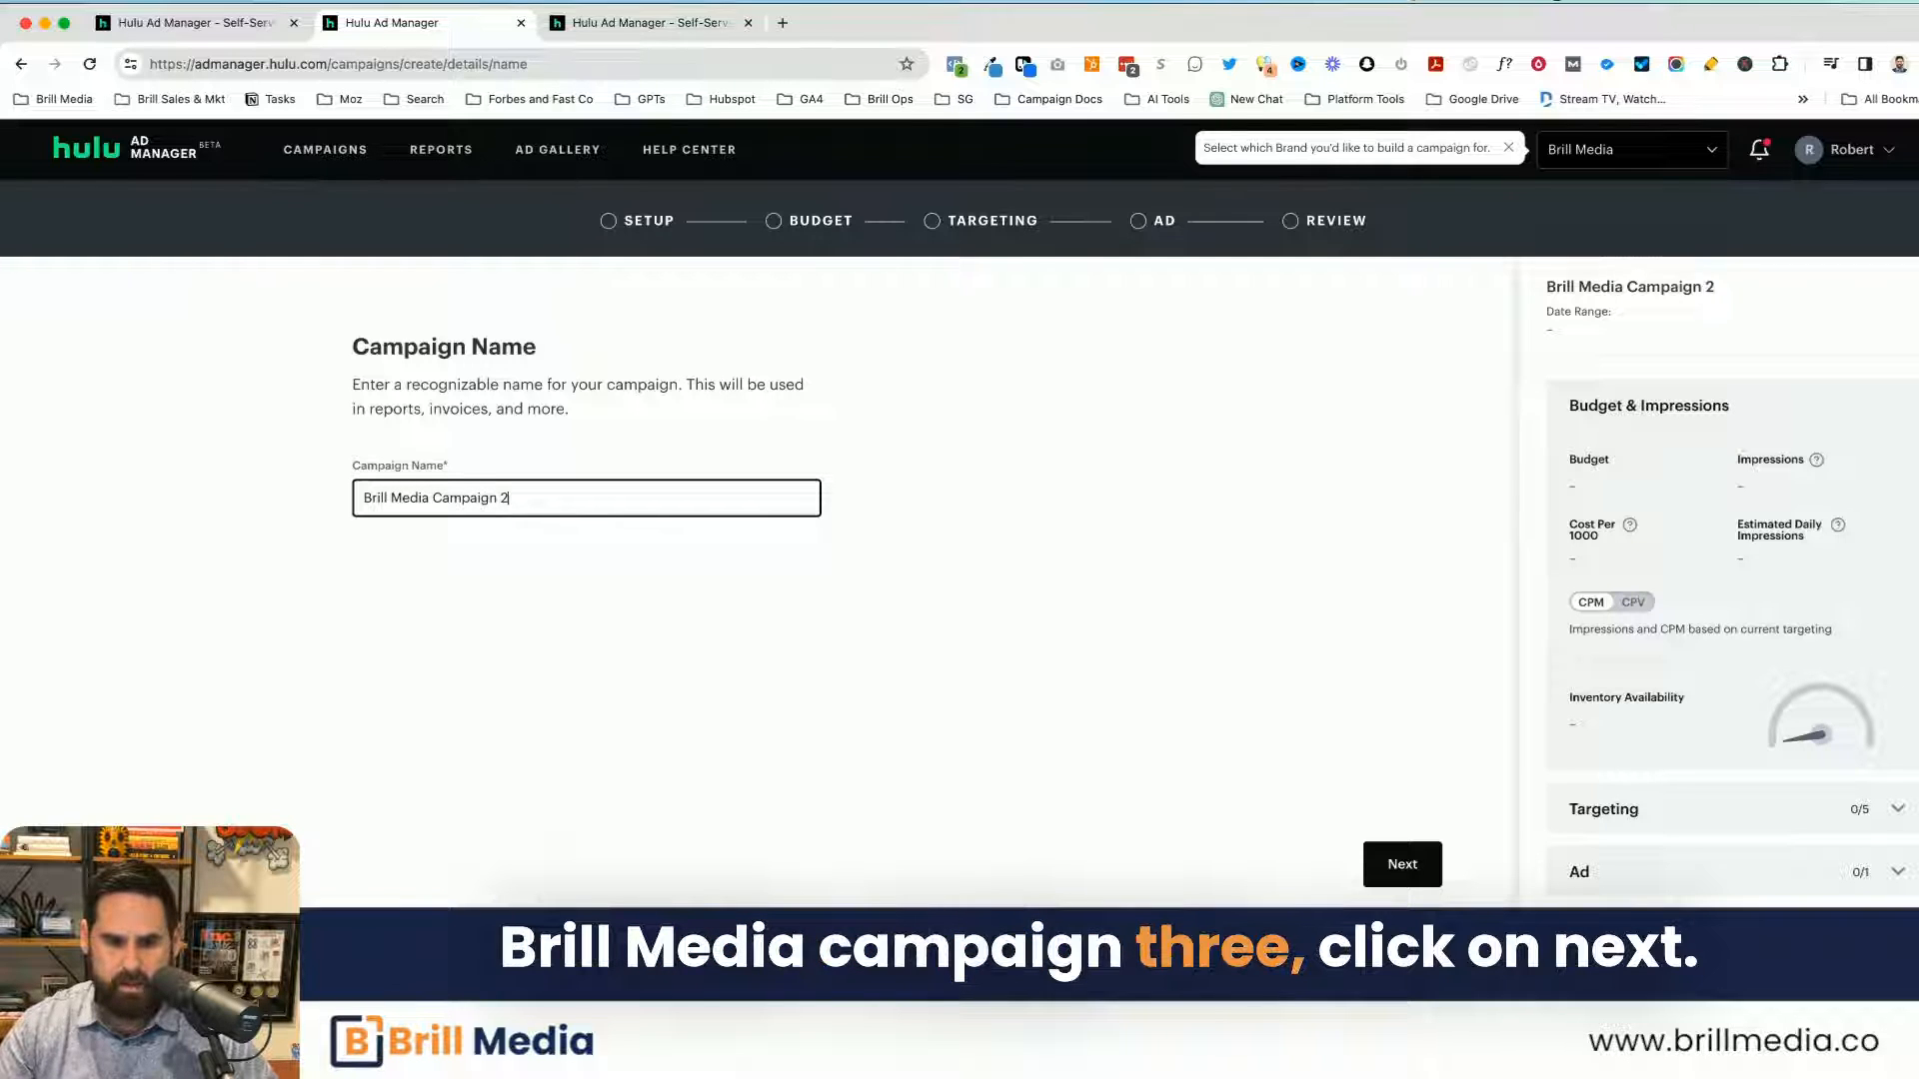
{"action": "key", "text": "BackSpace"}
{"action": "type", "text": "3"}
{"action": "left_click", "coordinate": [1396, 863]}
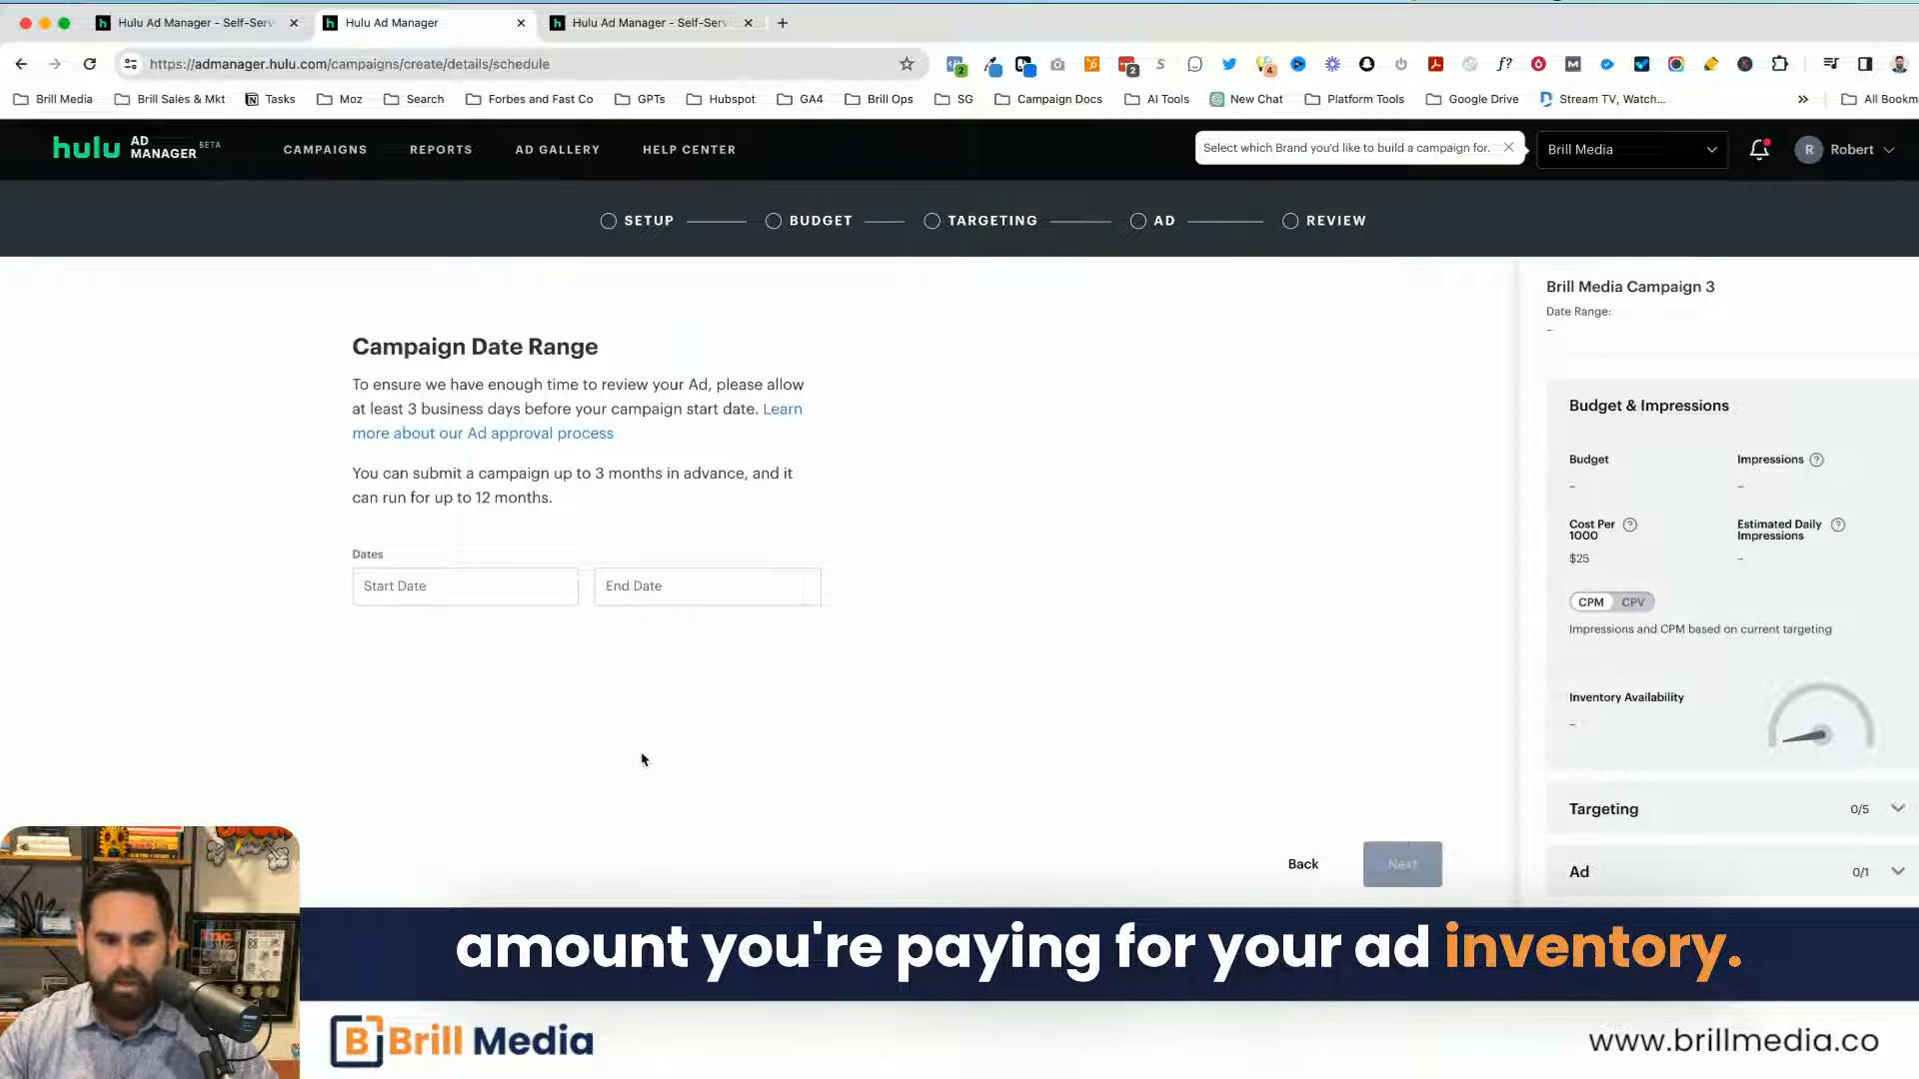
Step: Set the campaign dates from 12/19/2023 to 12/31/2023 and continue to the budget
{"action": "left_click", "coordinate": [495, 602]}
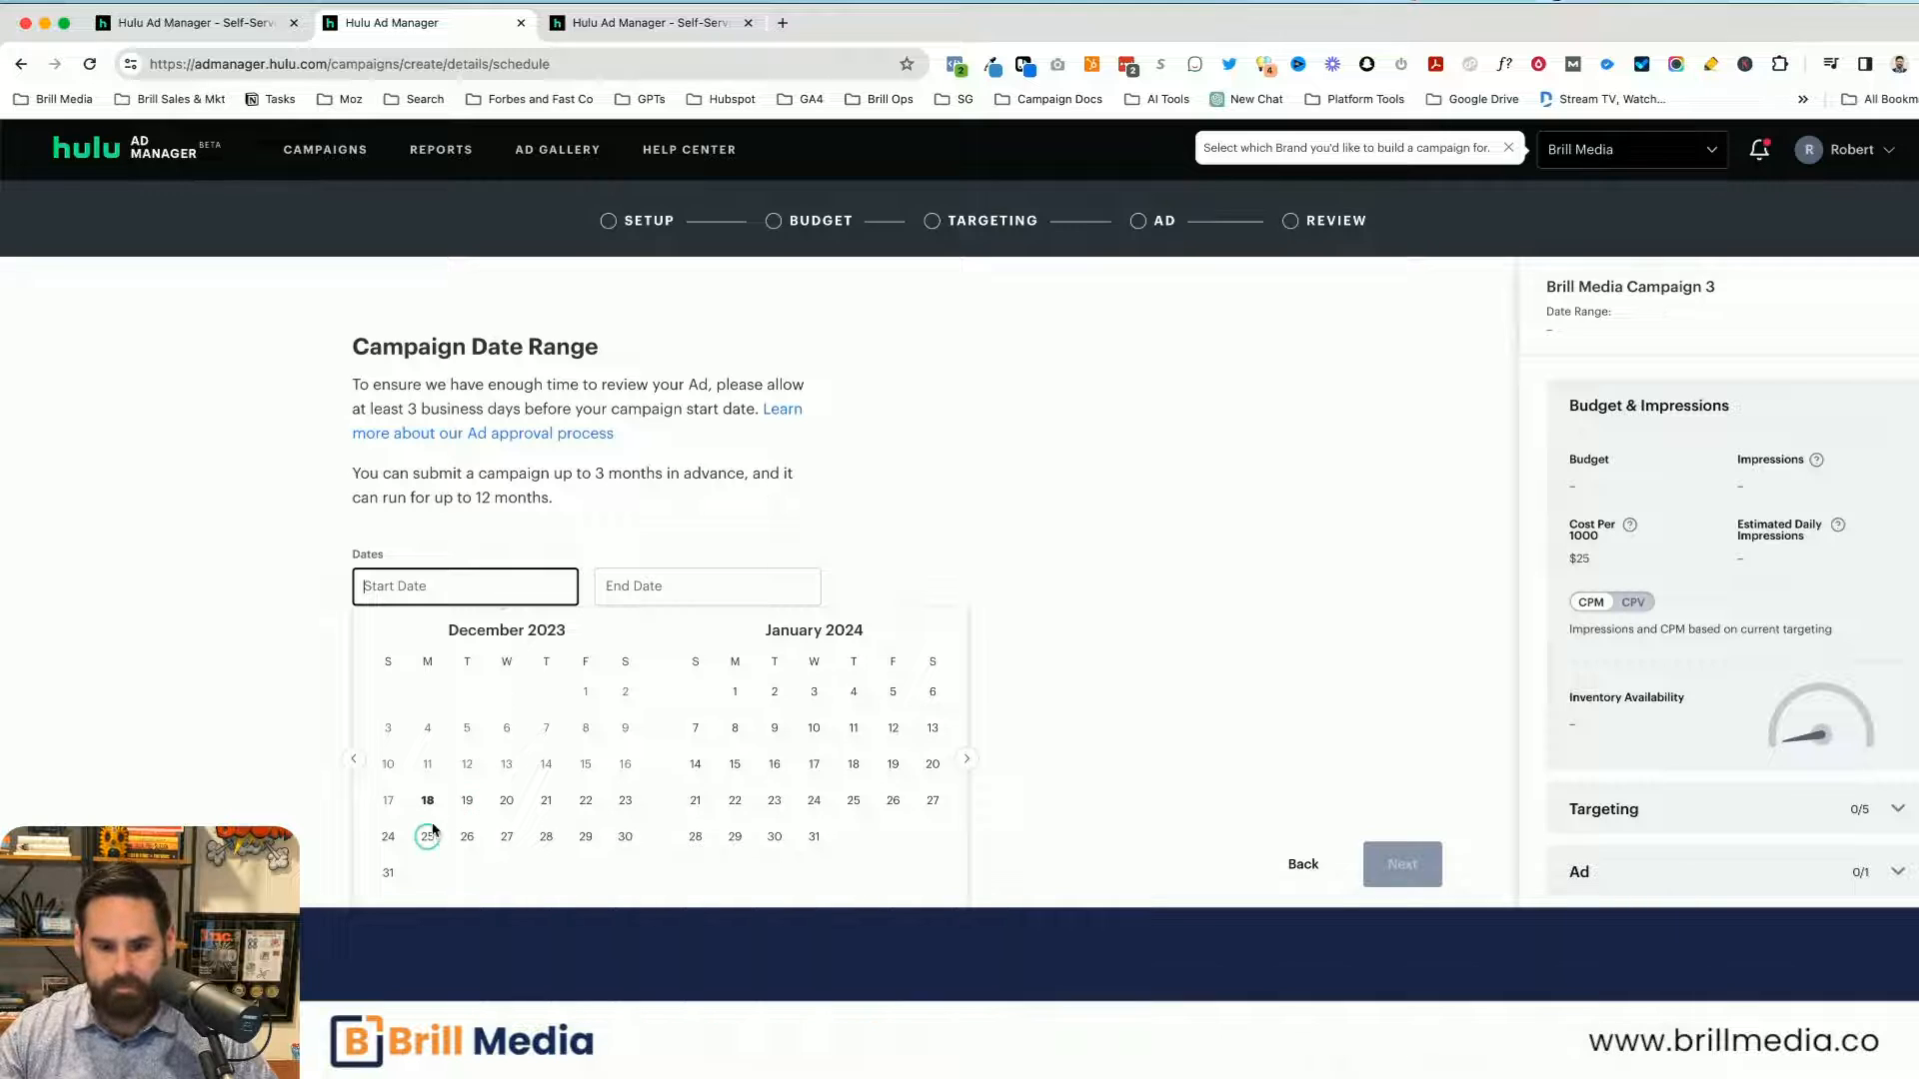
{"action": "left_click", "coordinate": [467, 799]}
{"action": "left_click", "coordinate": [388, 875]}
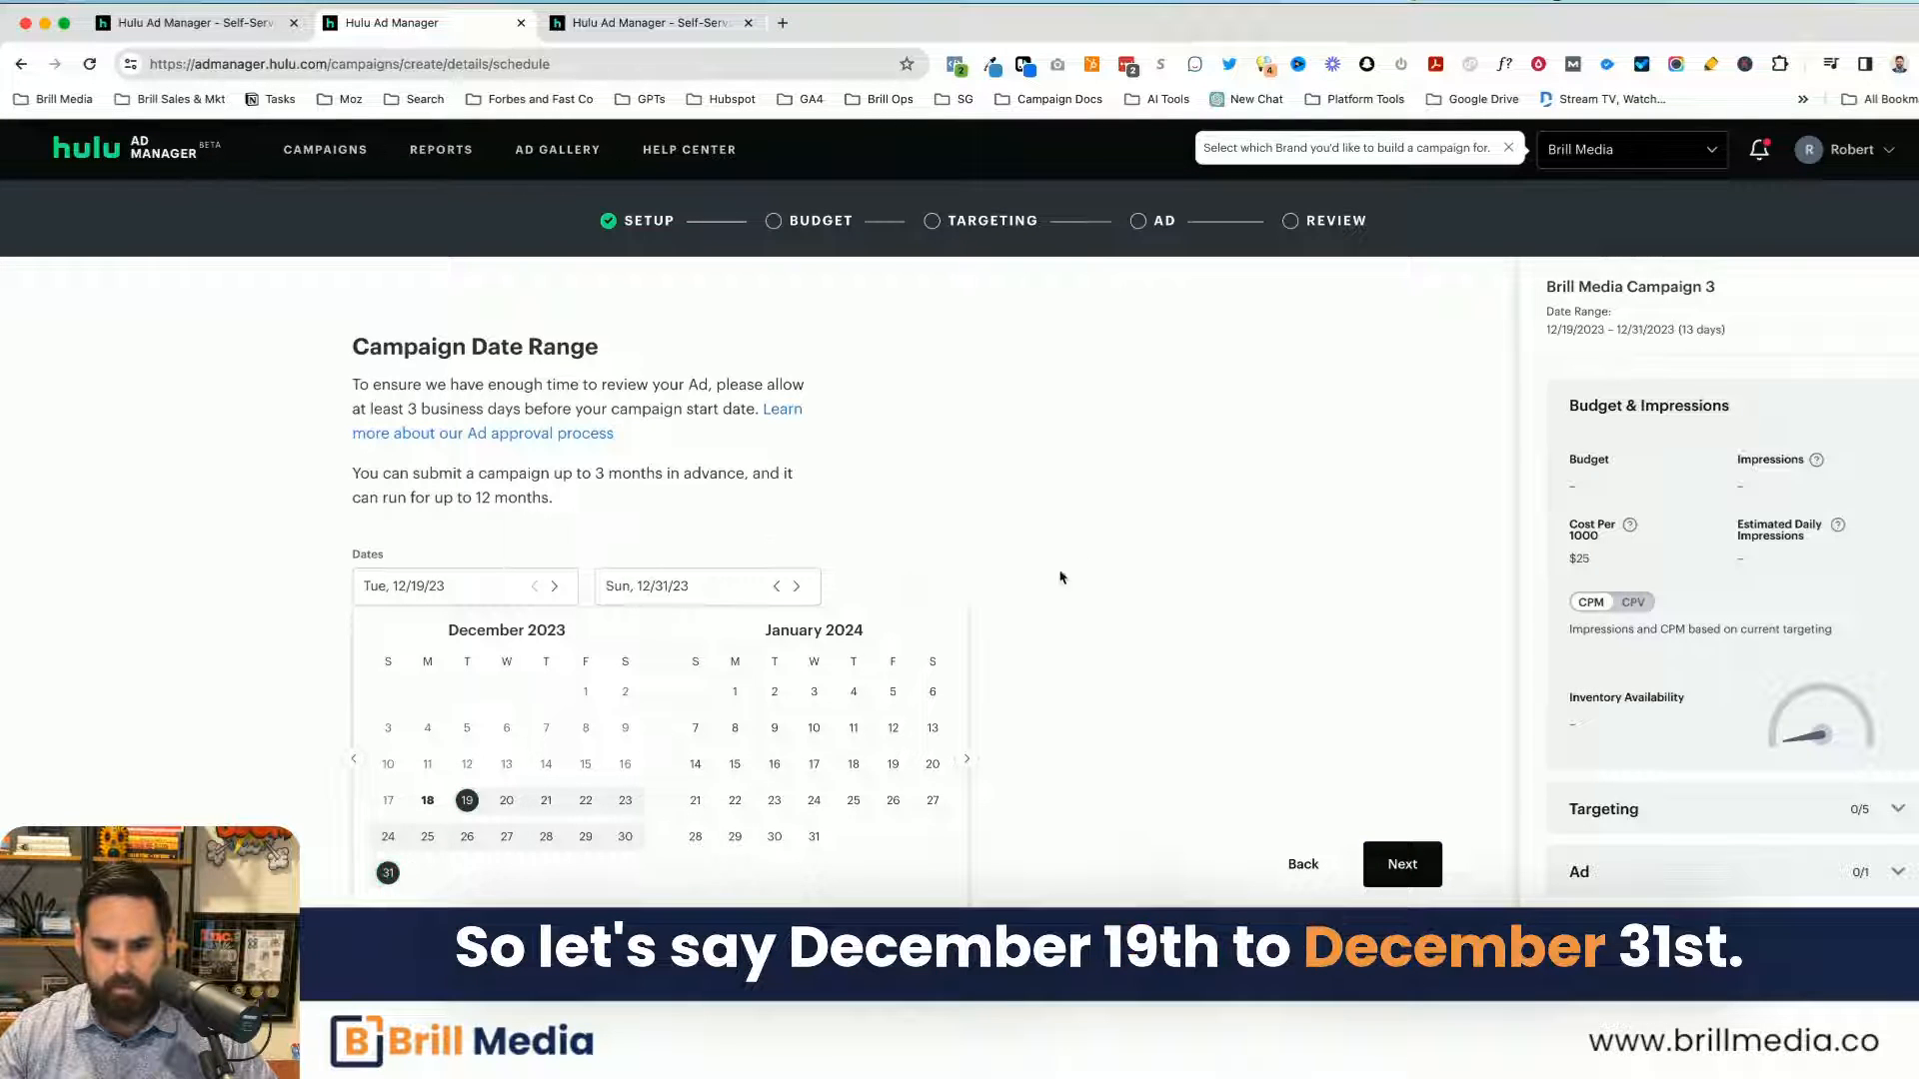
{"action": "left_click", "coordinate": [1402, 863]}
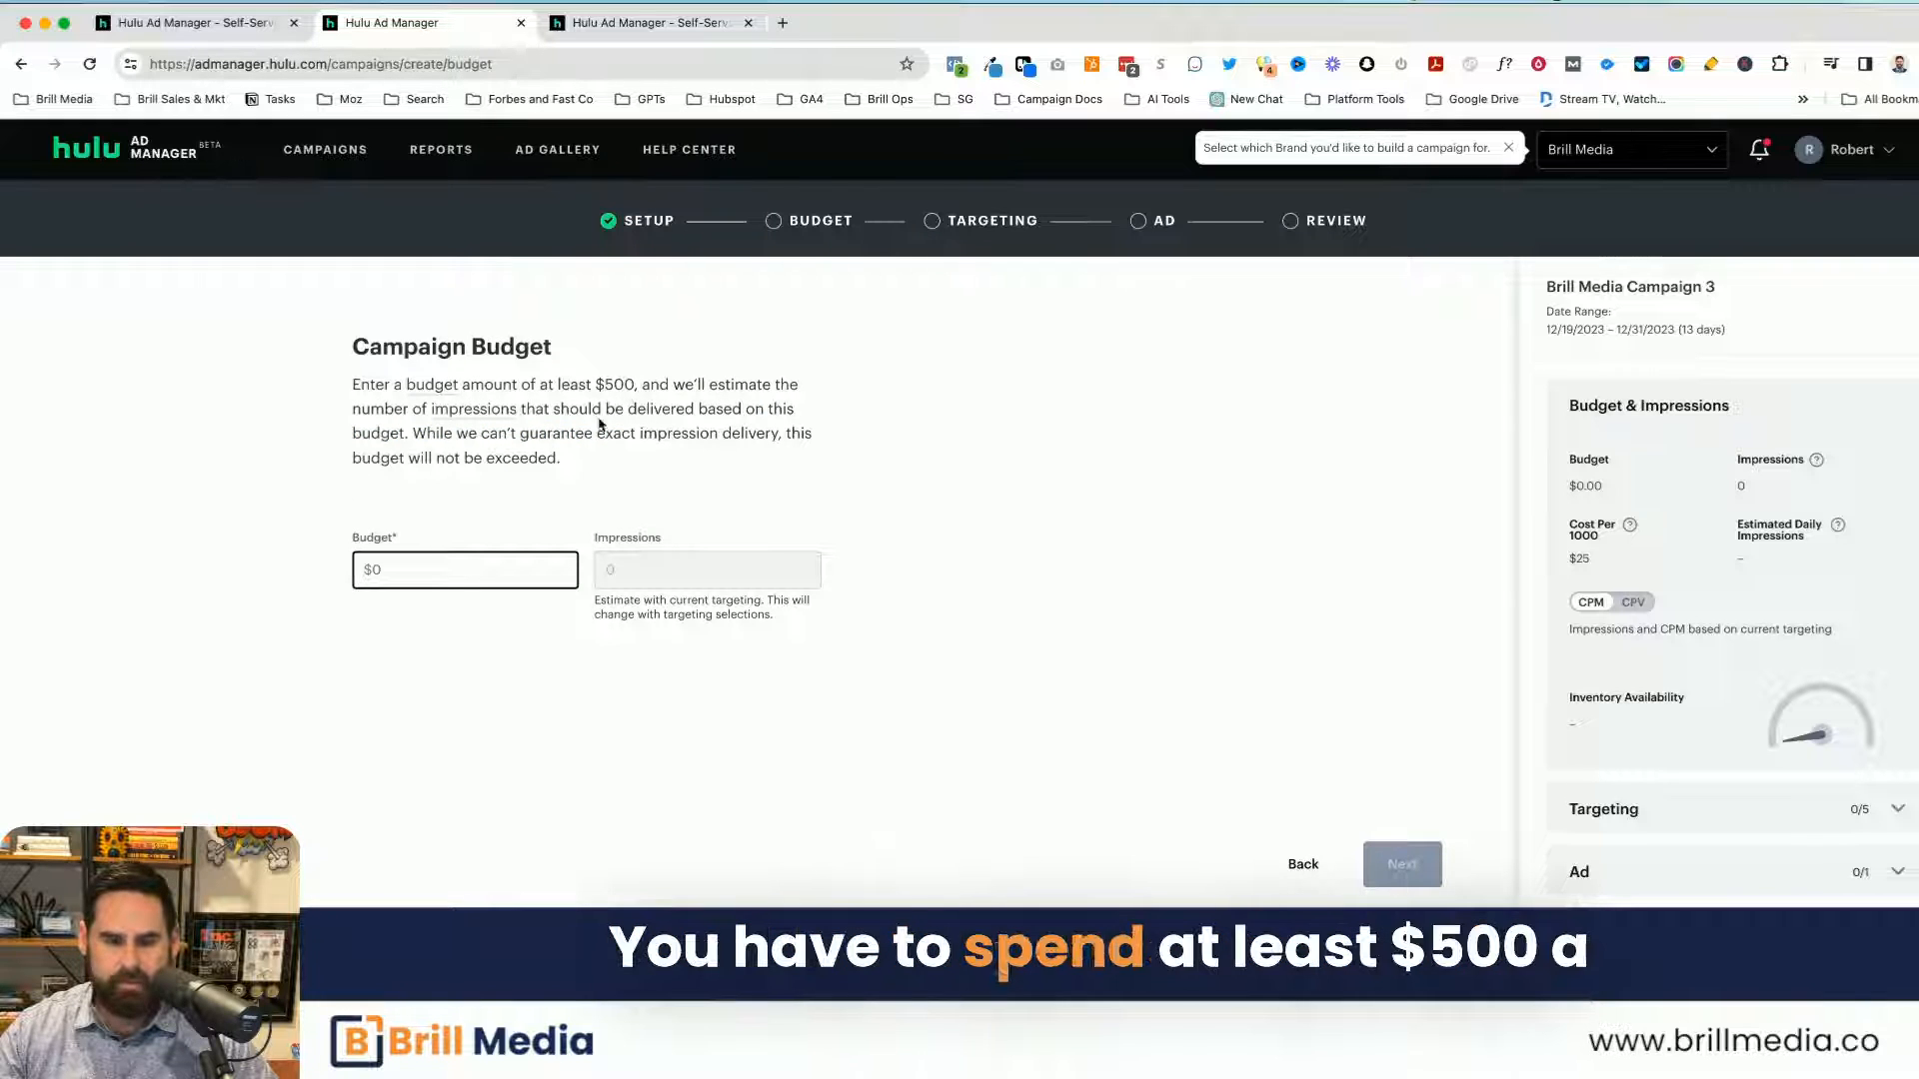
Step: Set the campaign budget to $500 and continue to location targeting
{"action": "type", "text": "500"}
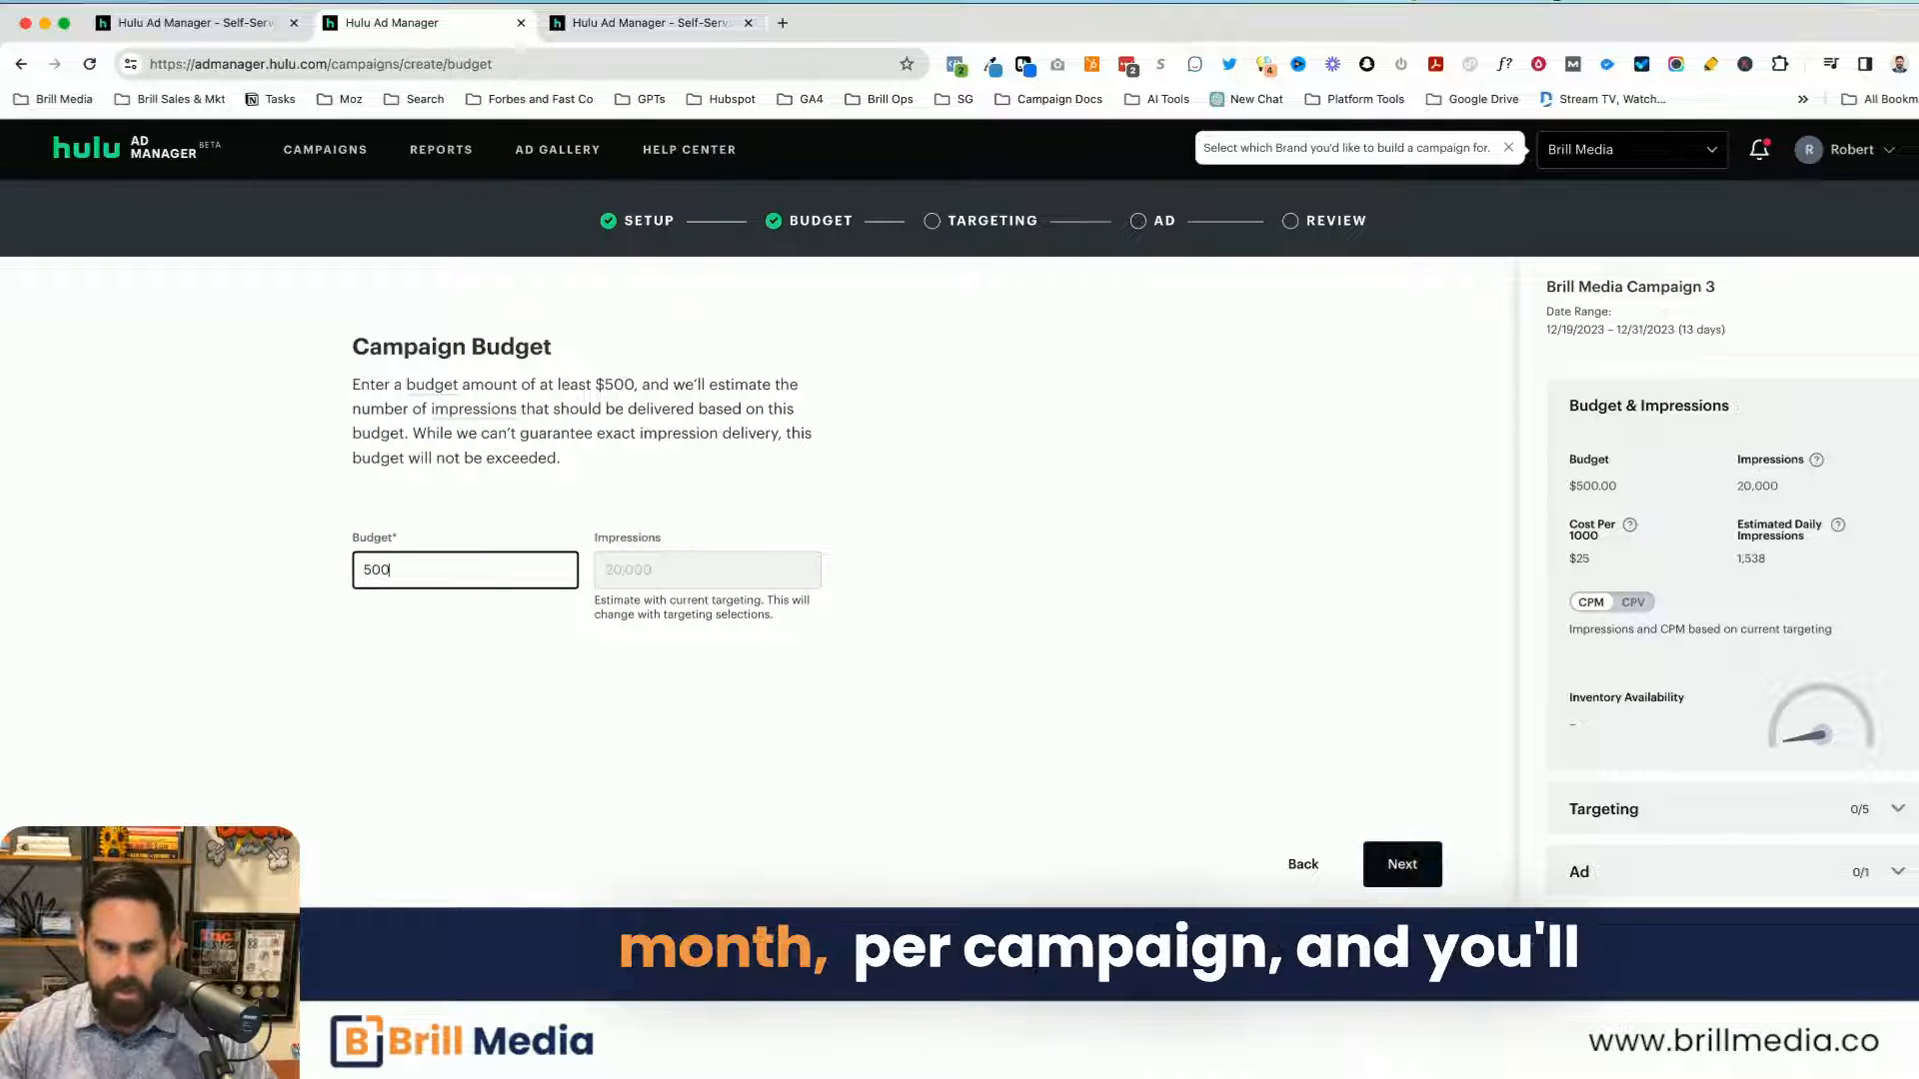
{"action": "left_click", "coordinate": [670, 550]}
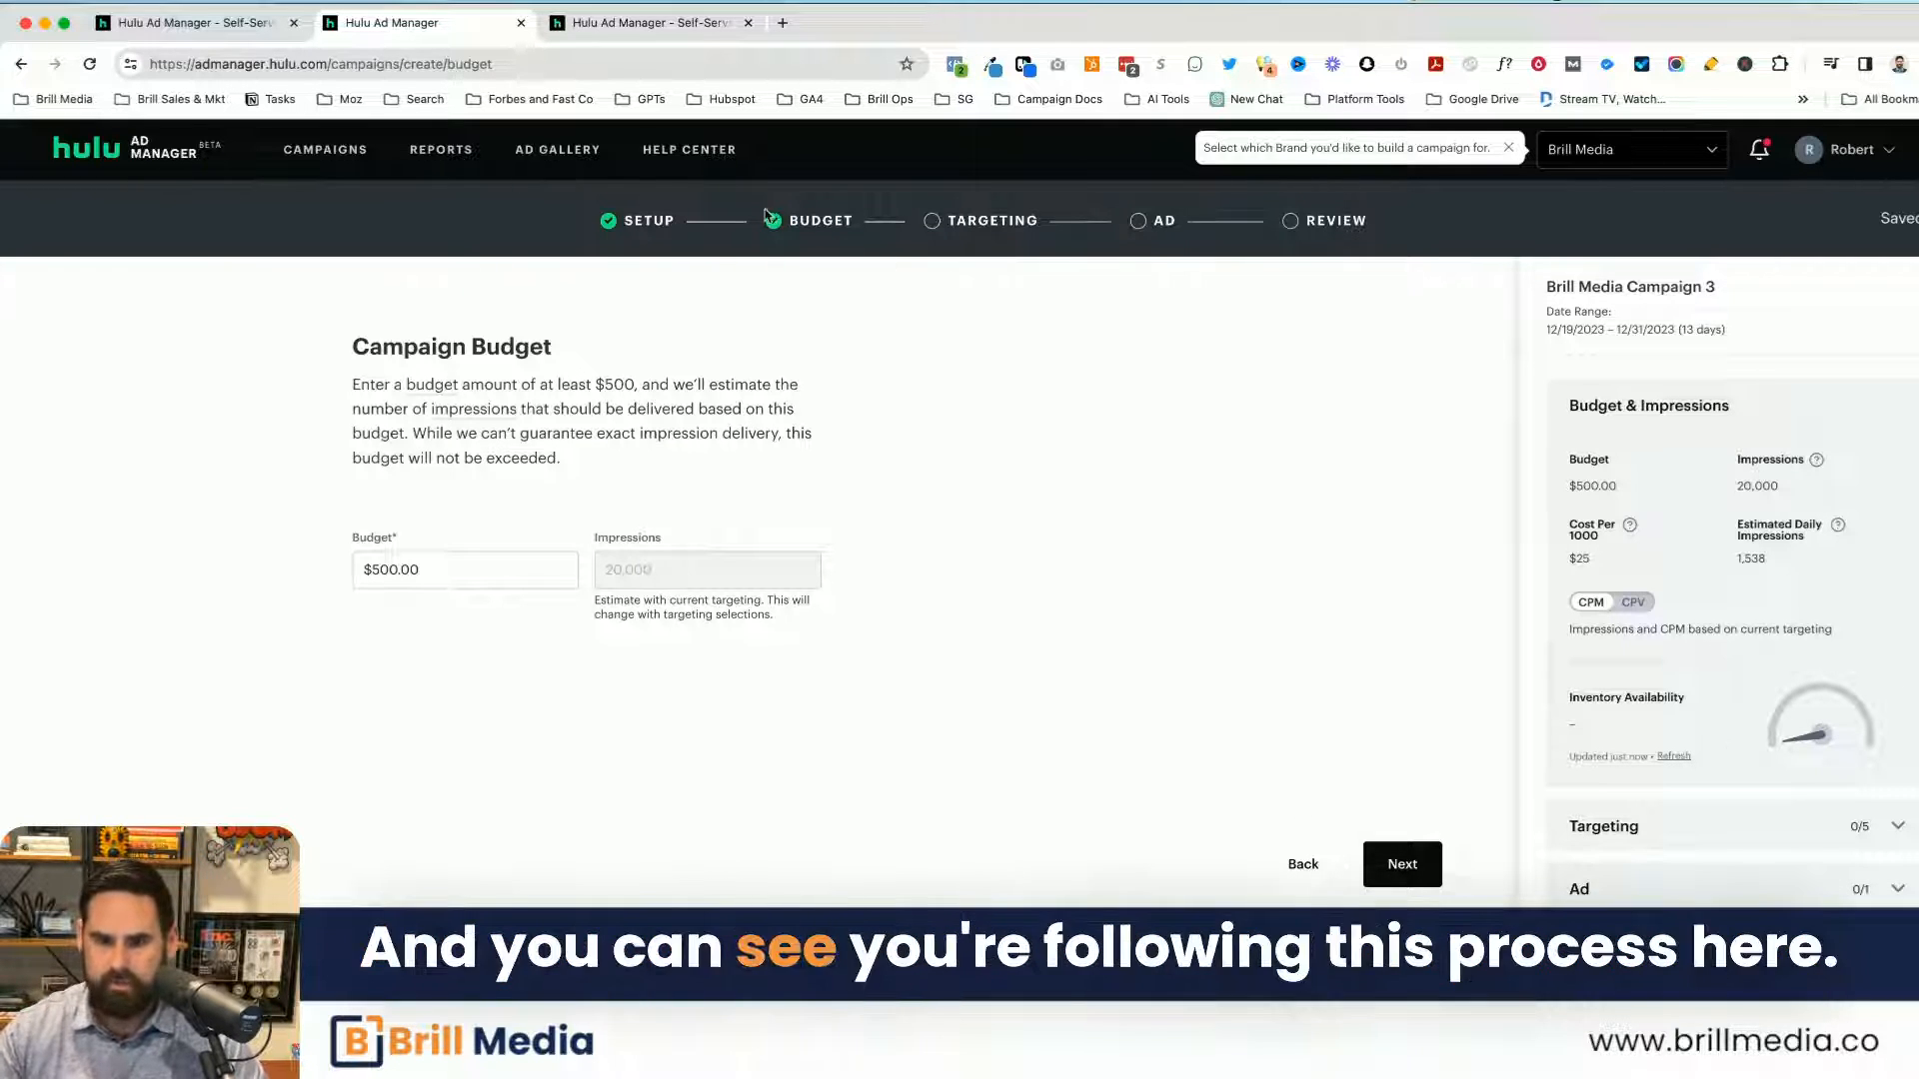
{"action": "mouse_move", "coordinate": [939, 221]}
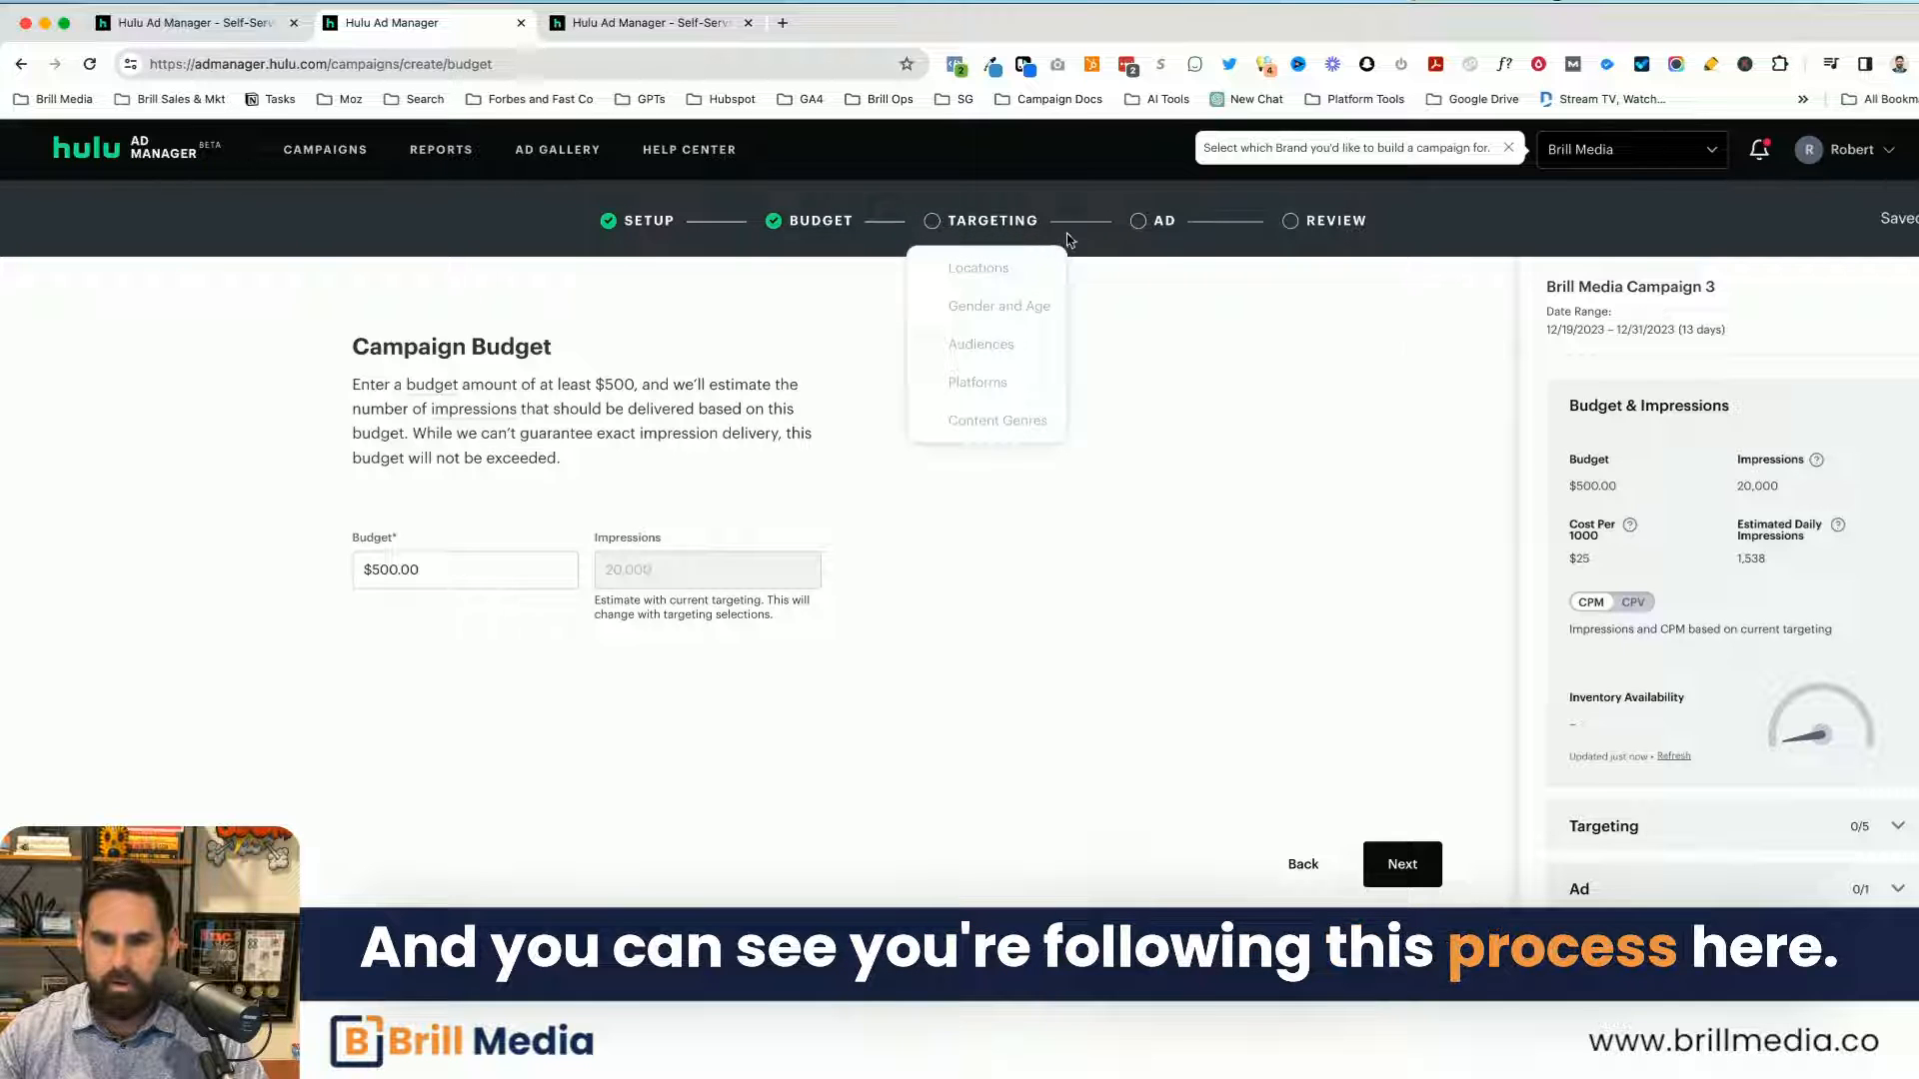
{"action": "left_click", "coordinate": [1419, 865]}
{"action": "left_click", "coordinate": [582, 632]}
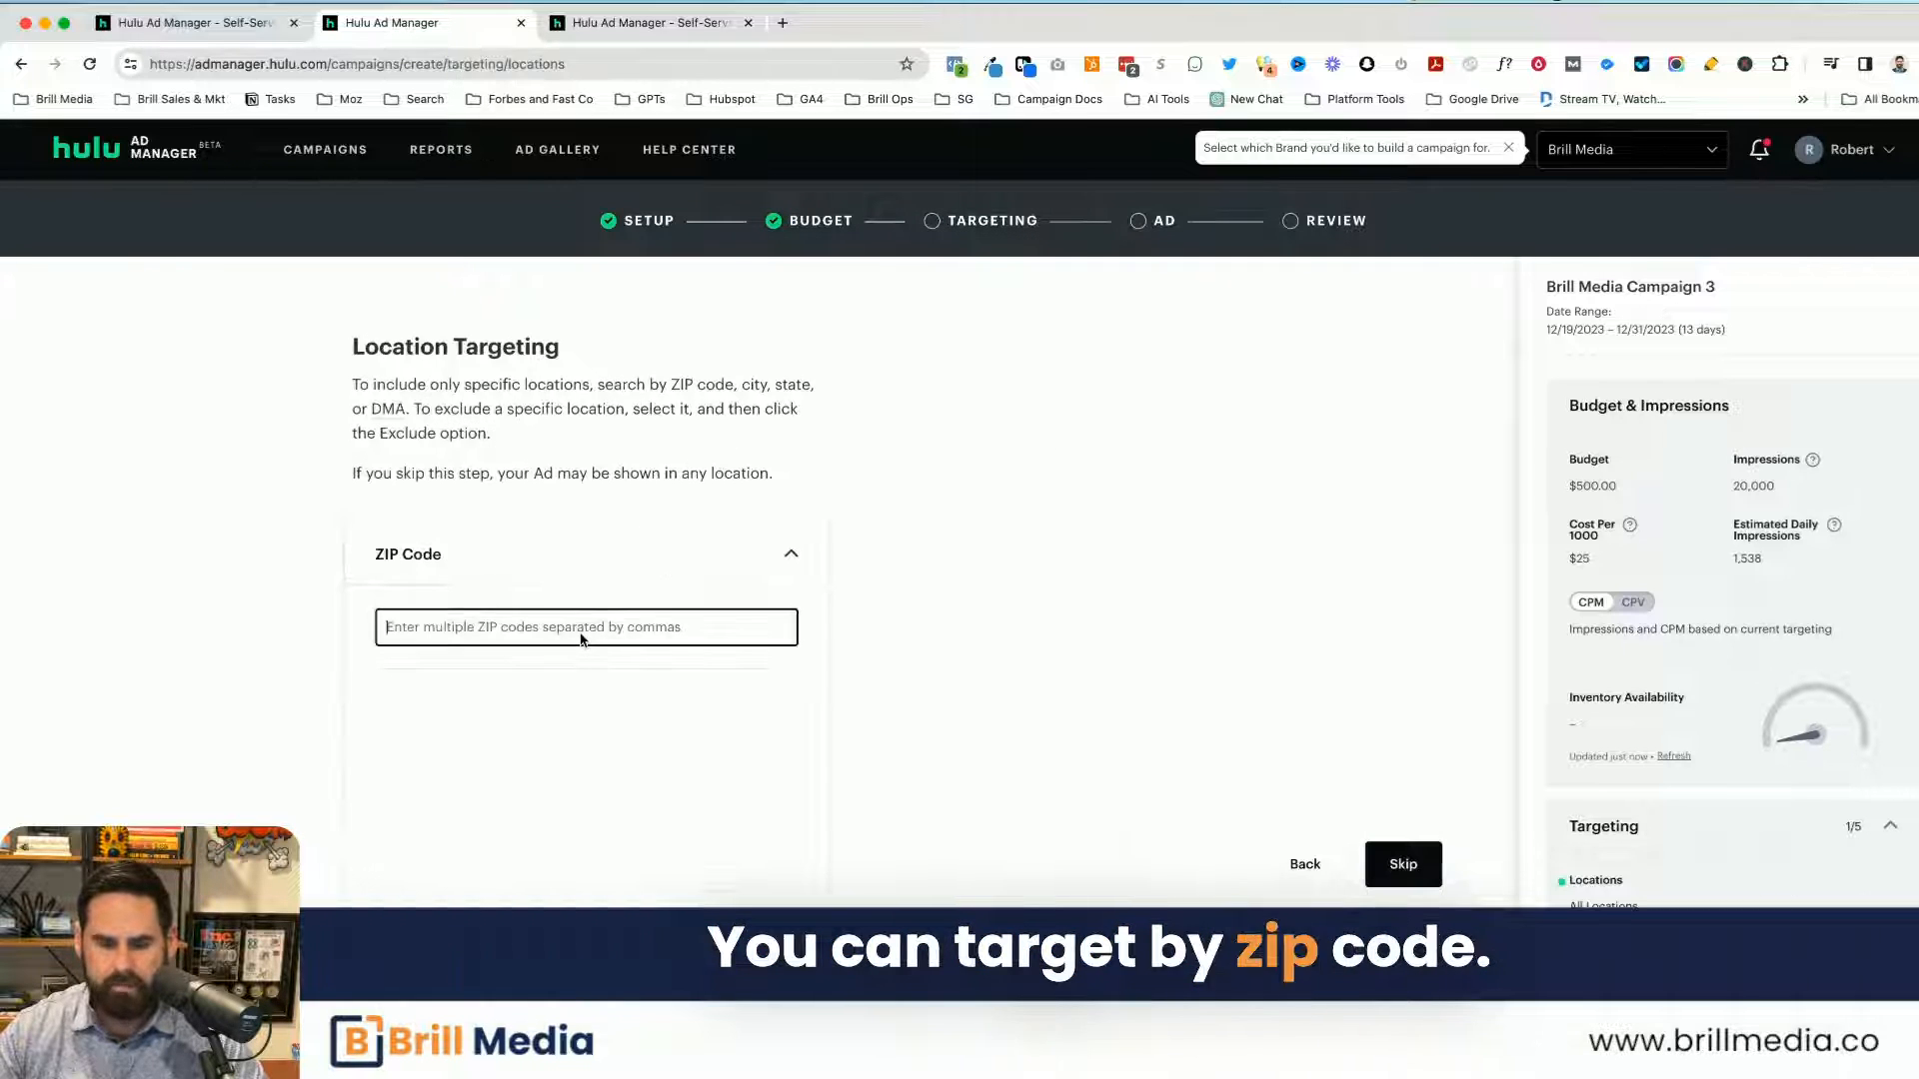
{"action": "type", "text": "90046"}
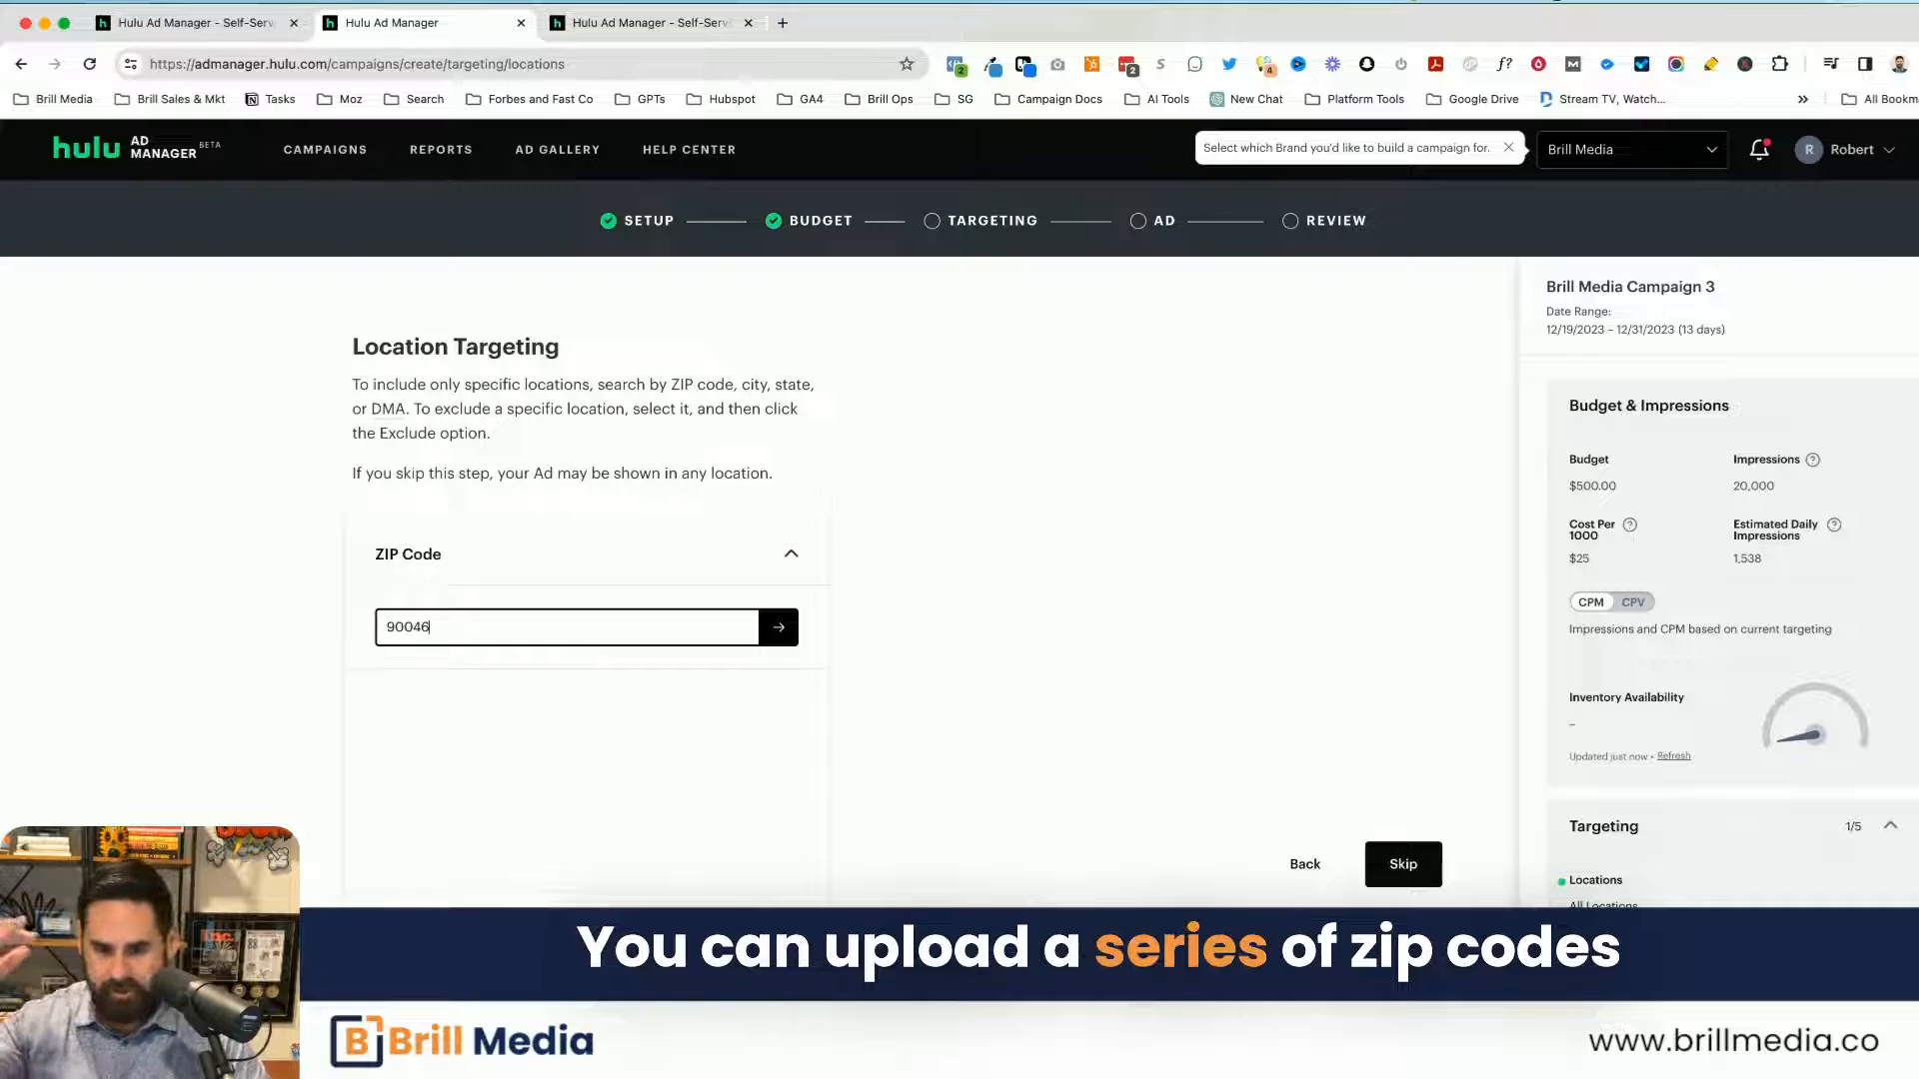
{"action": "left_click", "coordinate": [777, 563]}
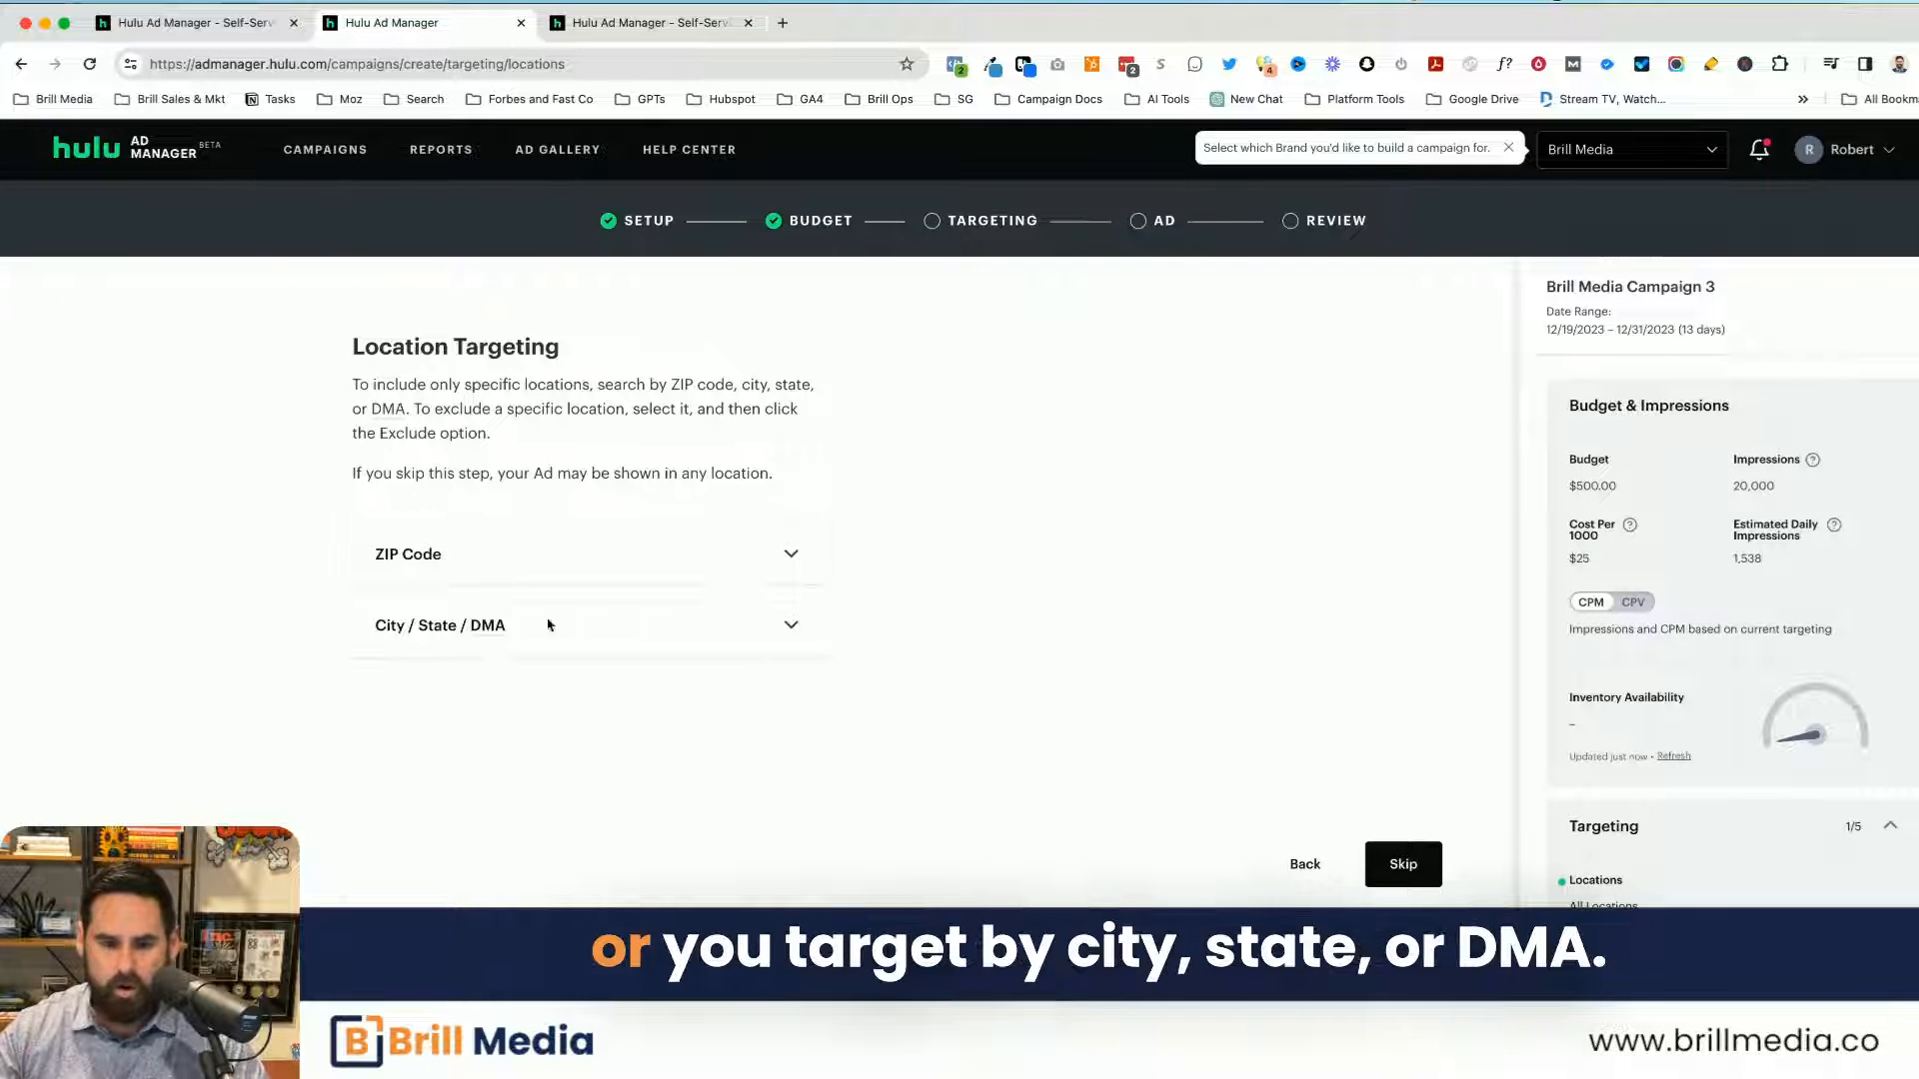
Step: Search the city, state and DMA locations for los angeles, include Los Angeles, CA, and continue to gender and age targeting
{"action": "left_click", "coordinate": [582, 627]}
{"action": "left_click", "coordinate": [478, 702]}
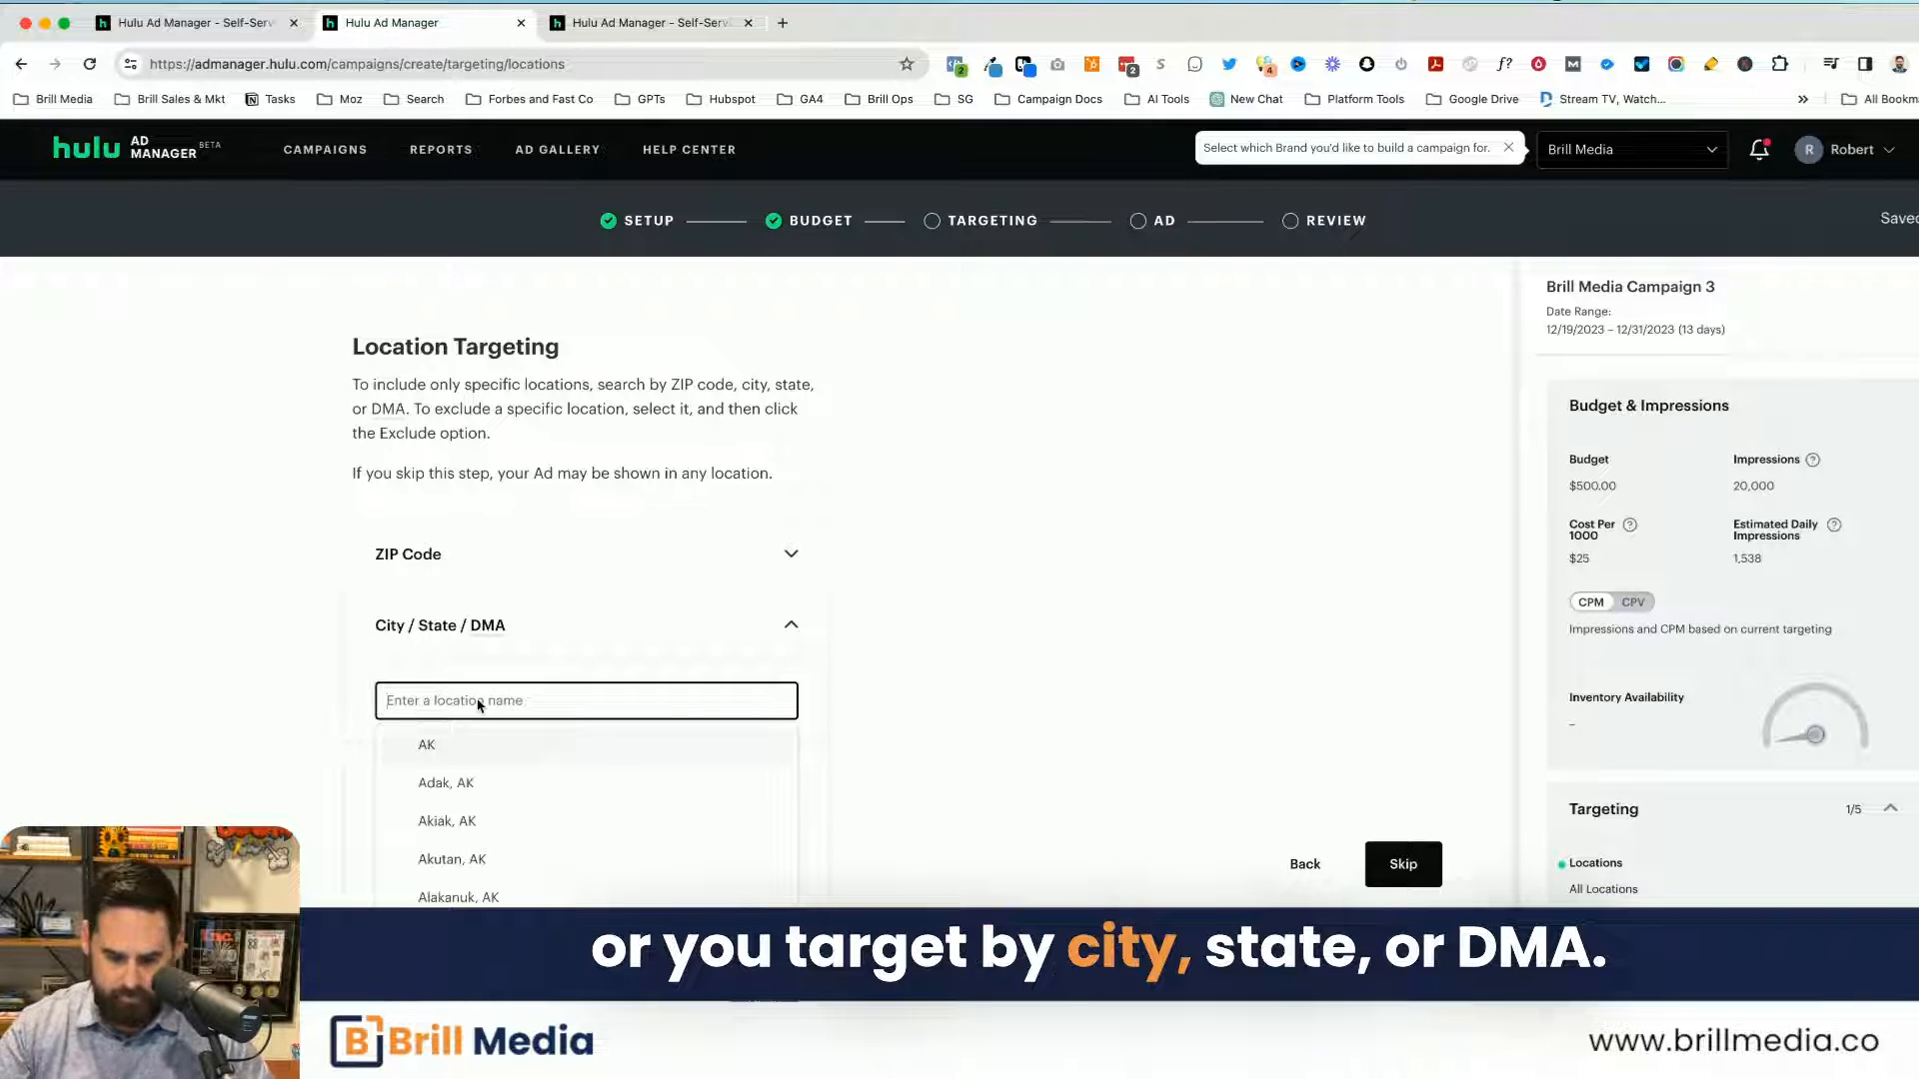
{"action": "type", "text": "lo"}
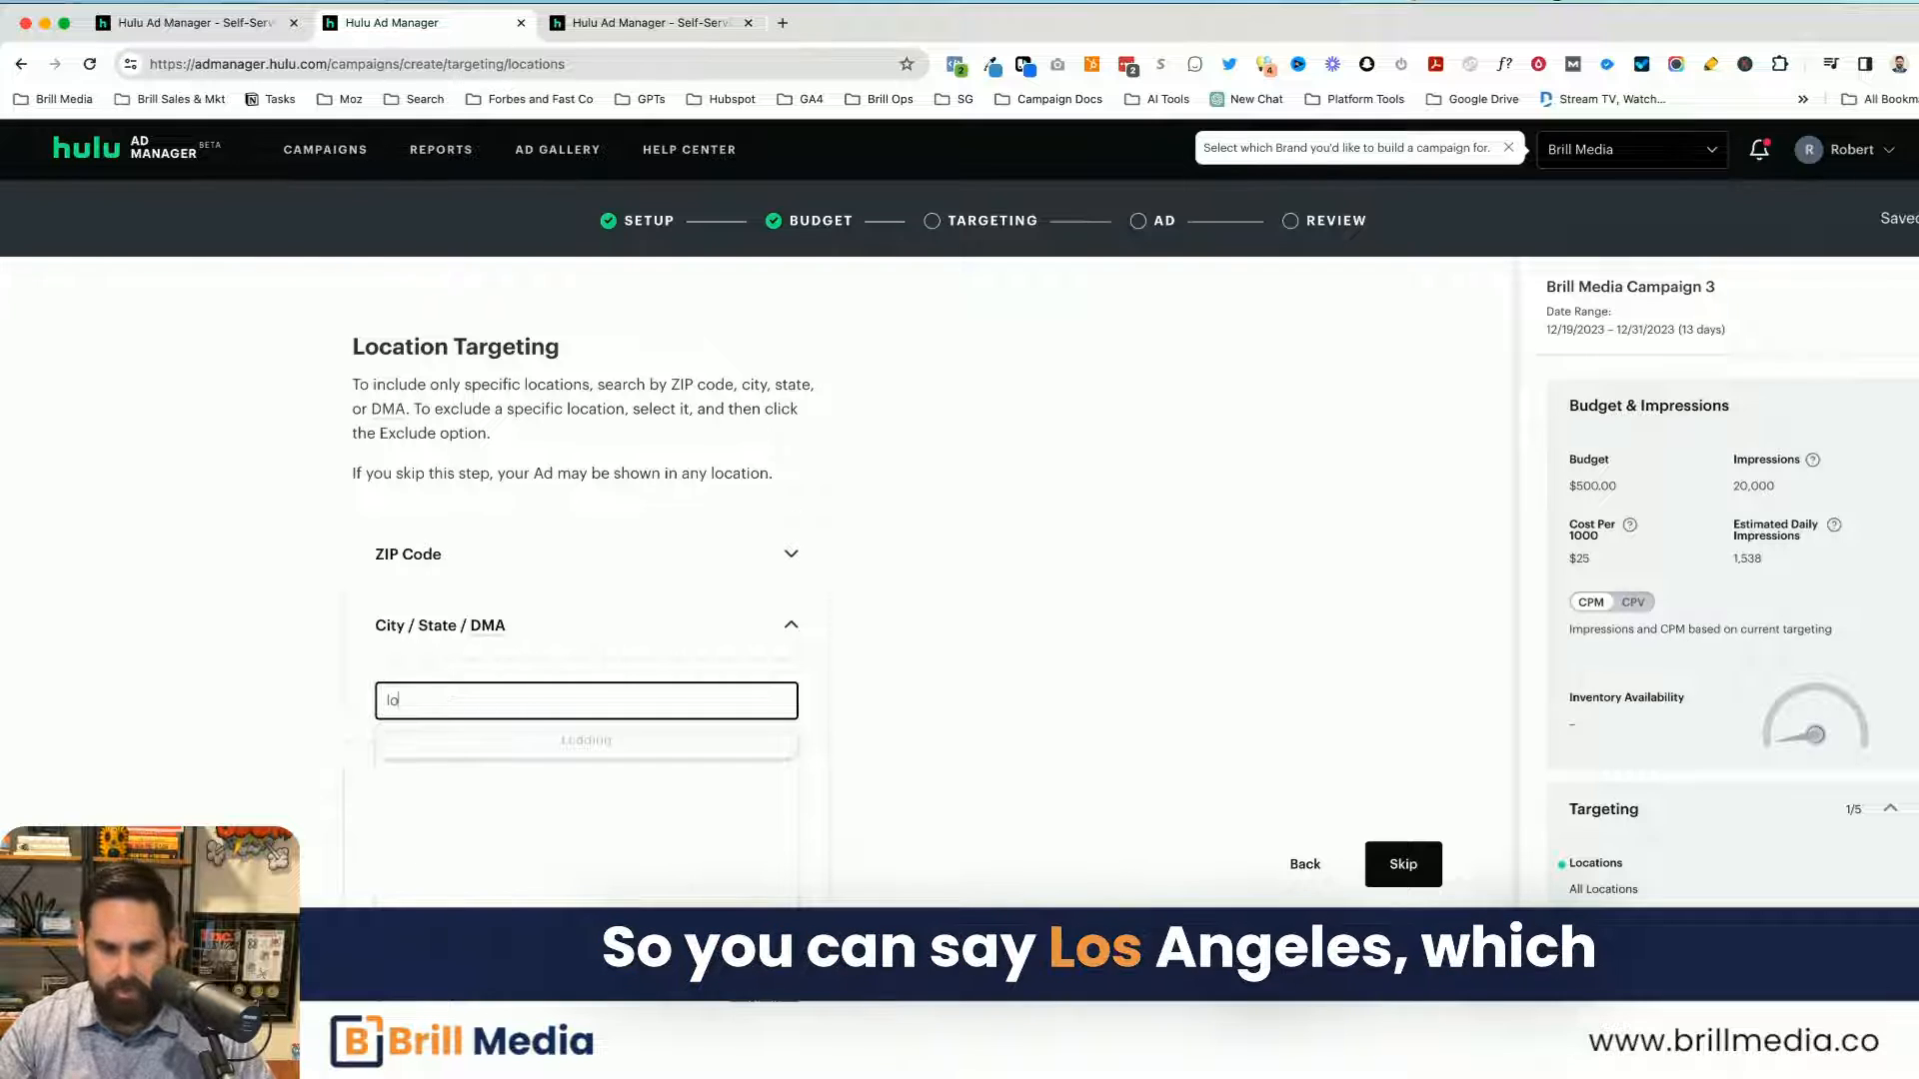
{"action": "type", "text": "s angeles"}
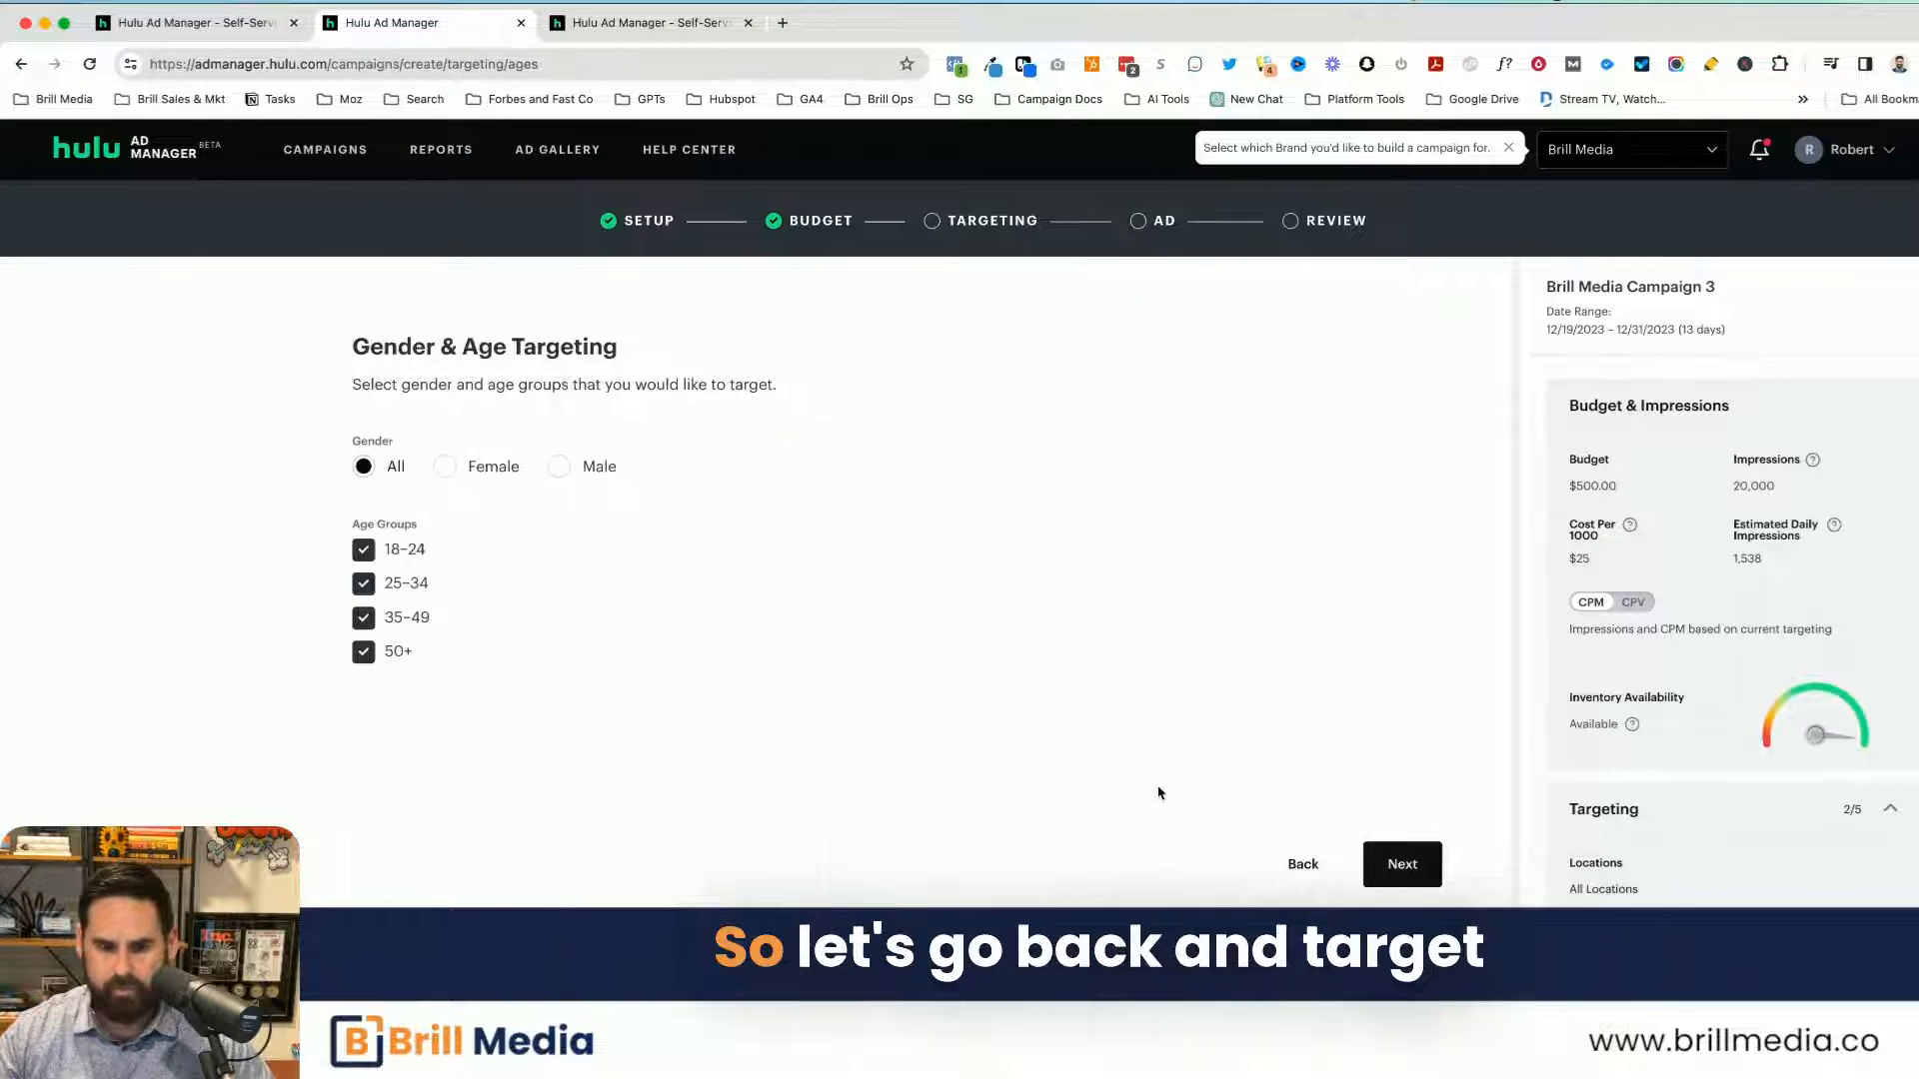
{"action": "left_click", "coordinate": [1302, 862]}
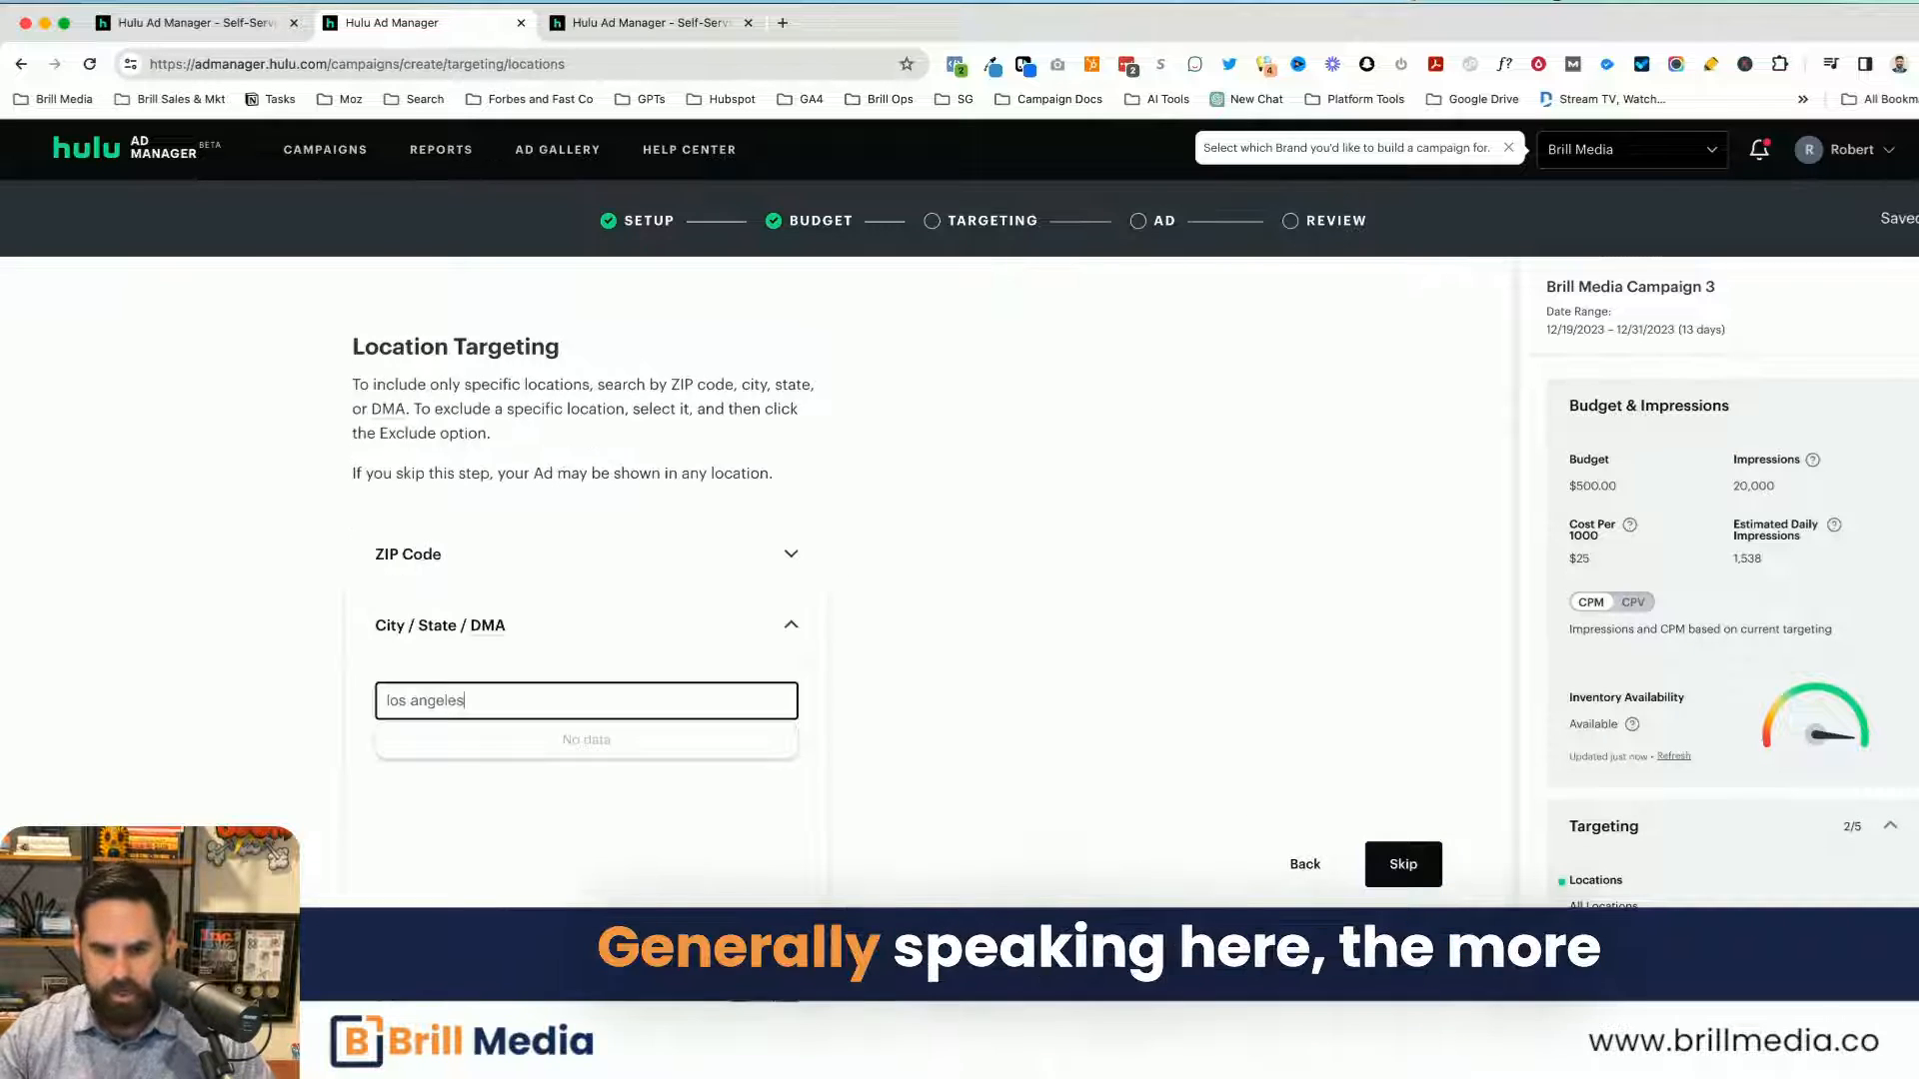
{"action": "left_click", "coordinate": [456, 701]}
{"action": "left_click", "coordinate": [471, 746]}
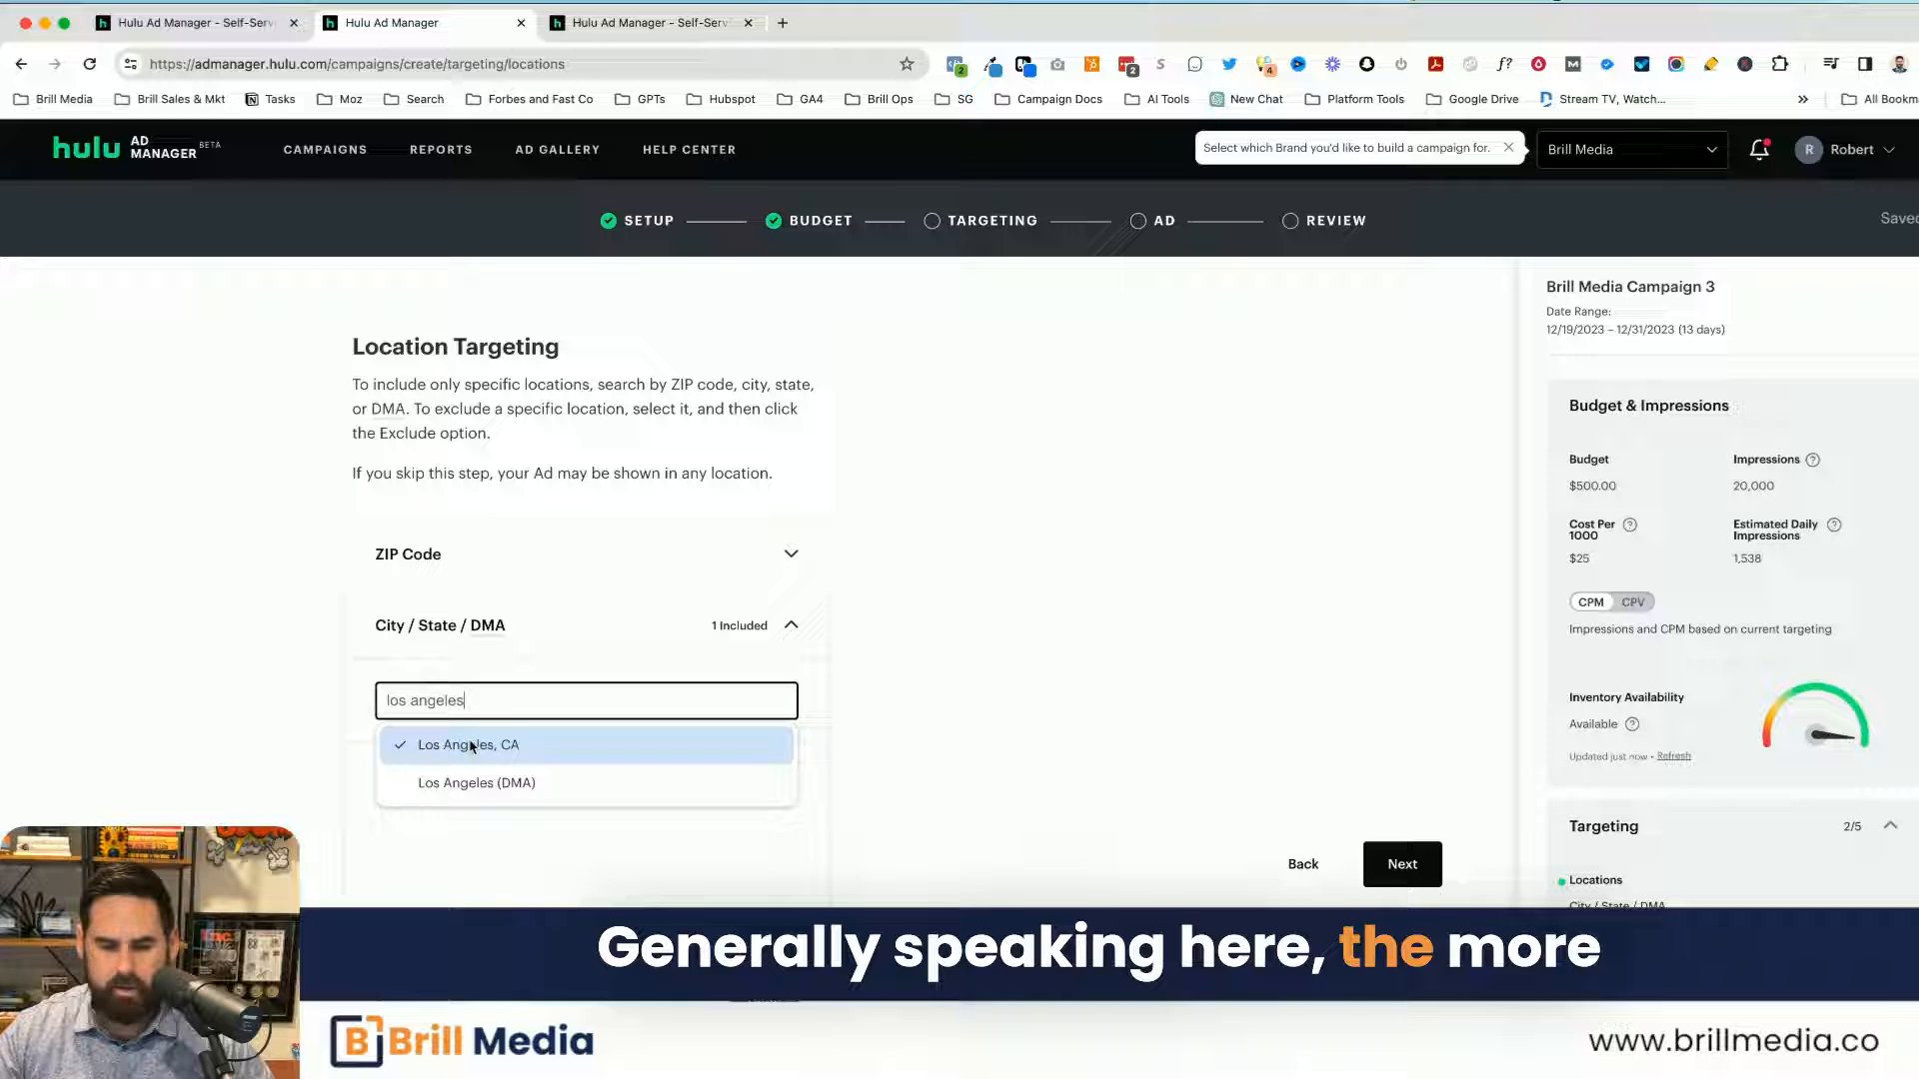
{"action": "left_click", "coordinate": [1038, 724]}
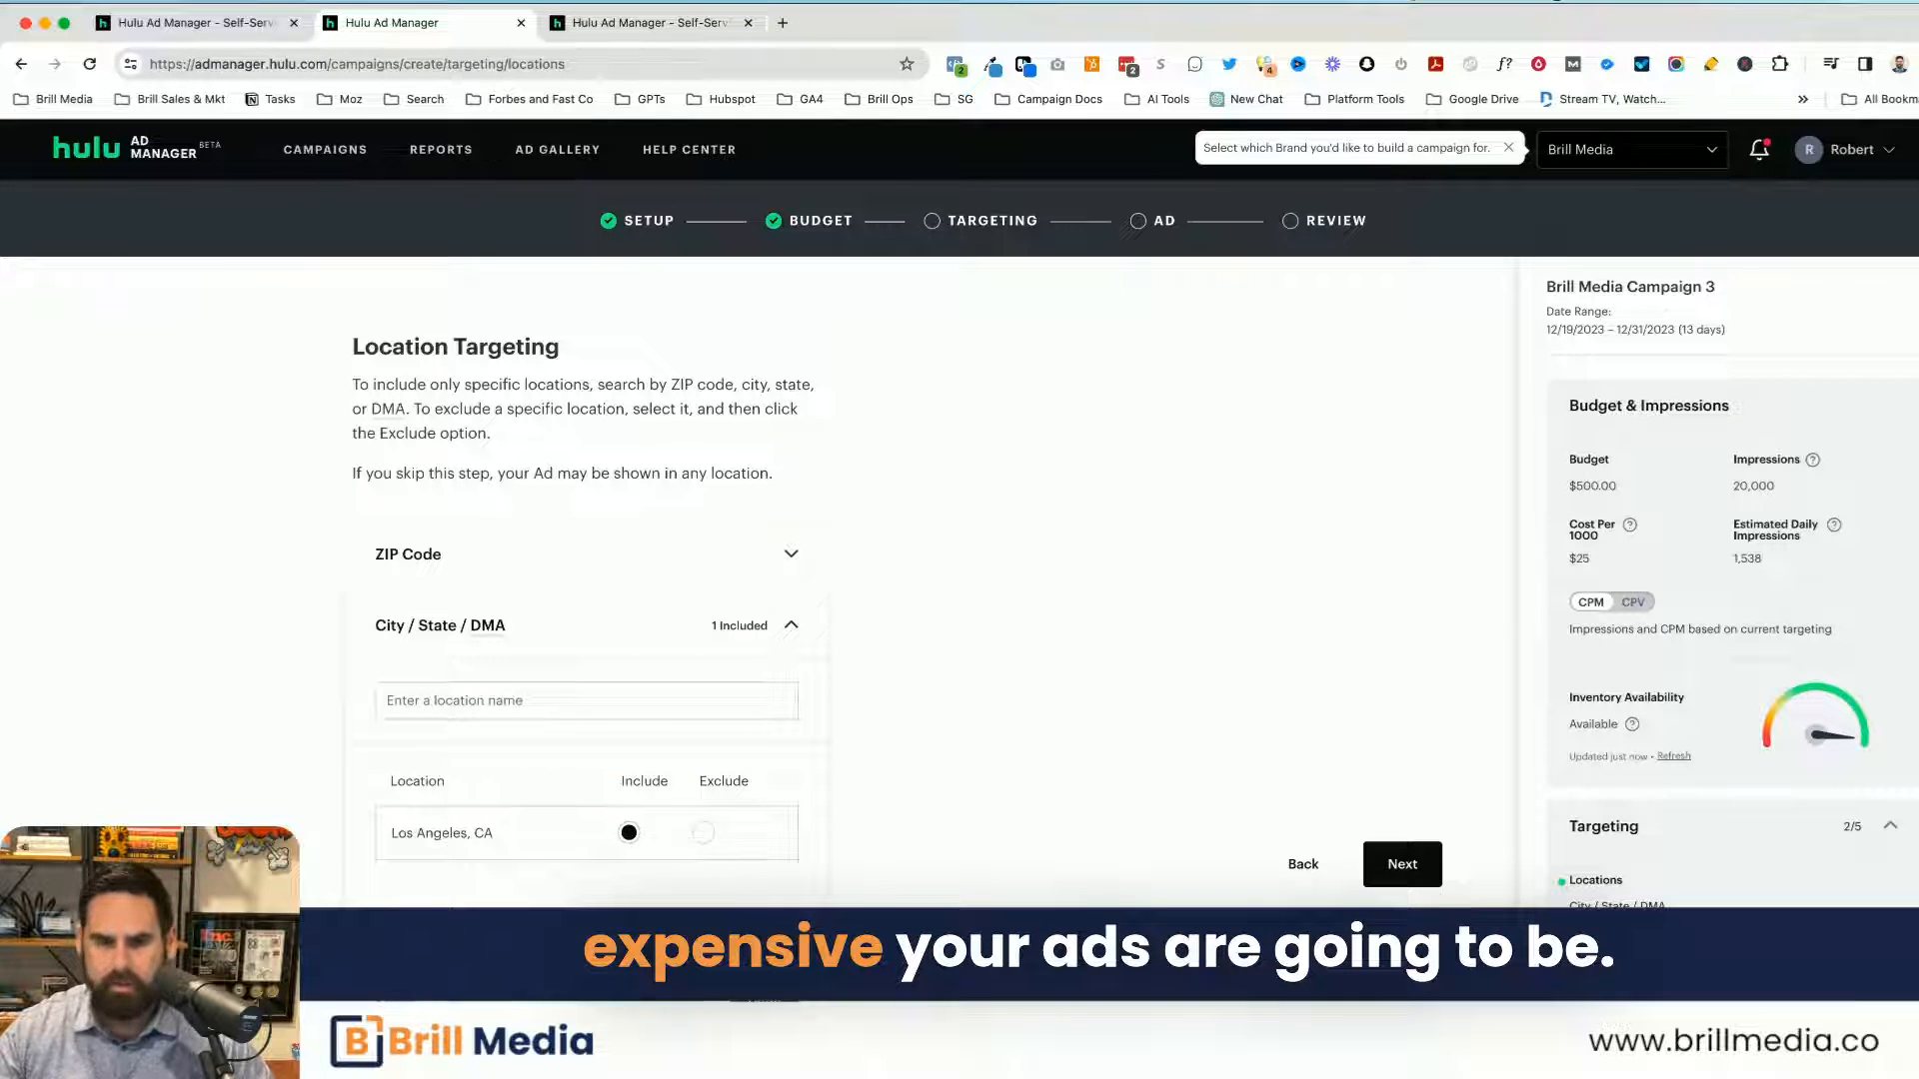
{"action": "scroll", "coordinate": [1280, 560], "scroll_direction": "down", "scroll_amount": 1}
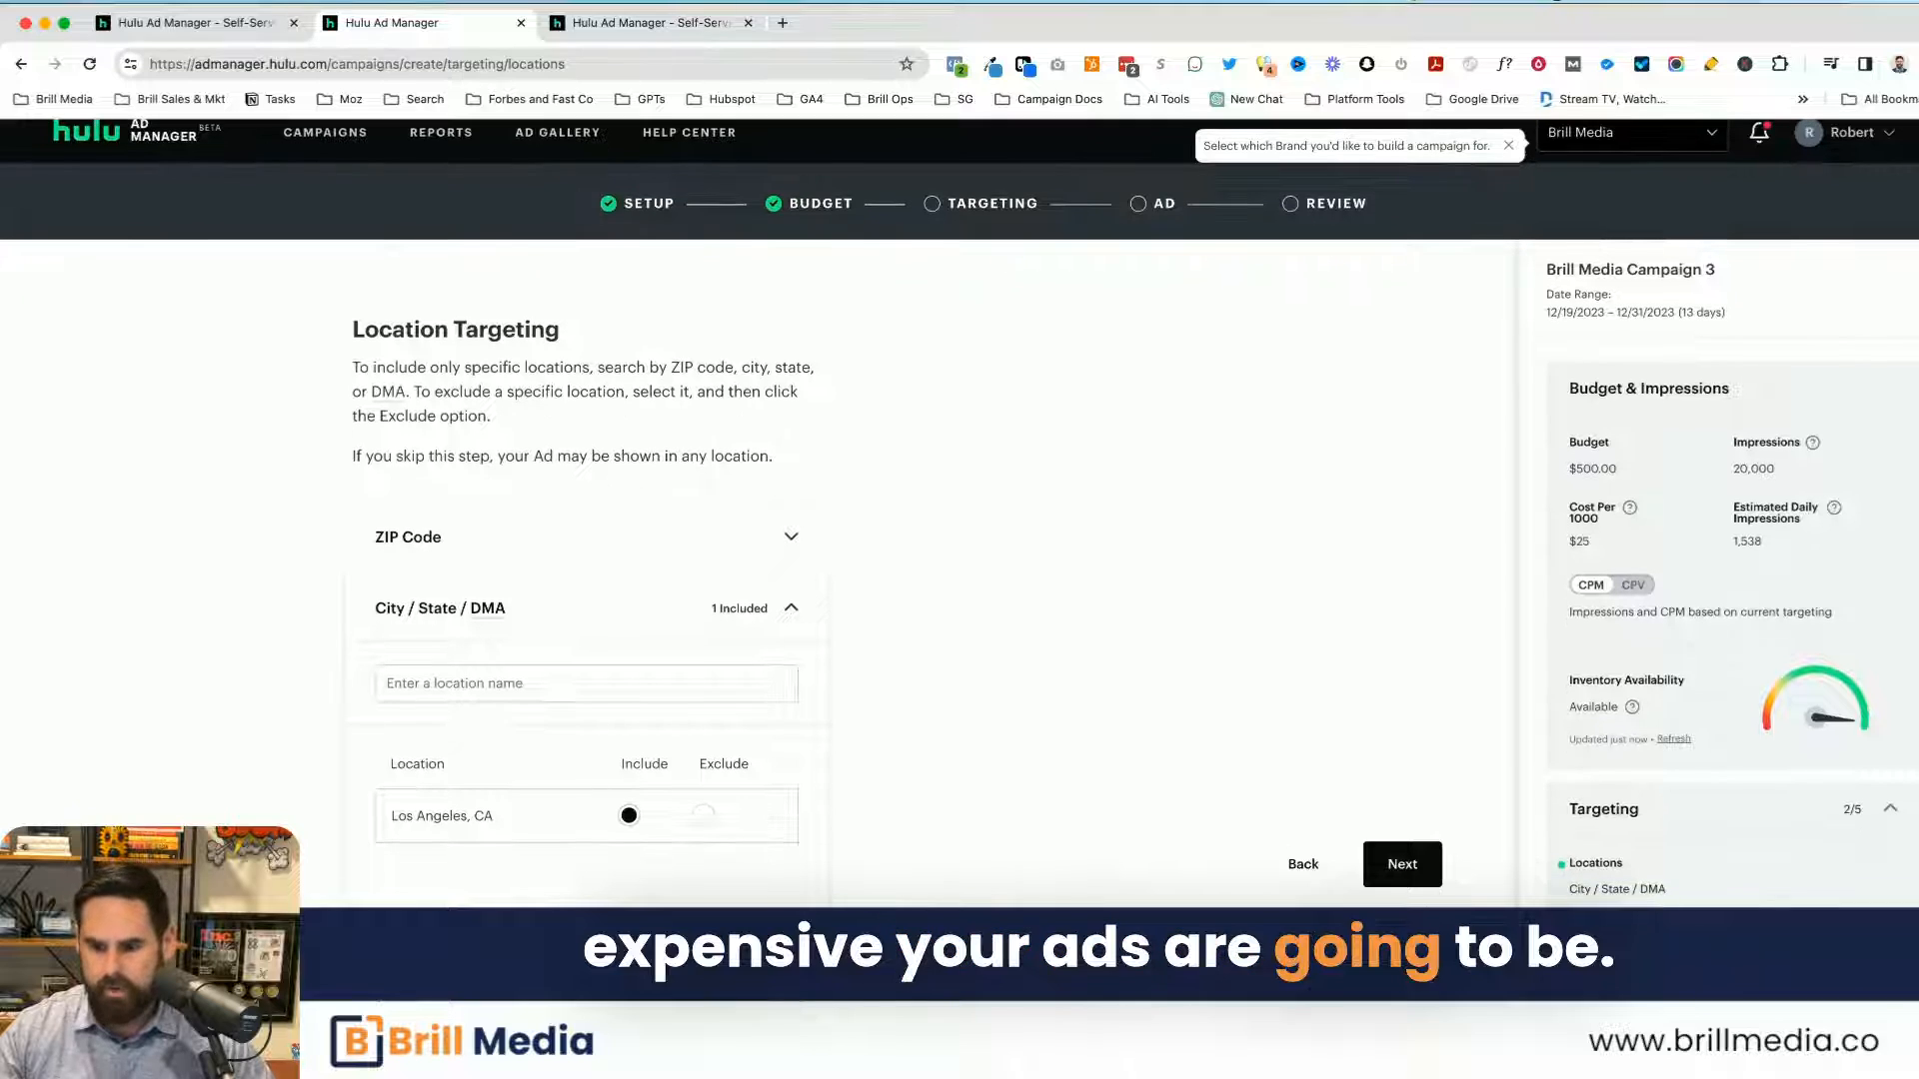
{"action": "left_click", "coordinate": [1407, 873]}
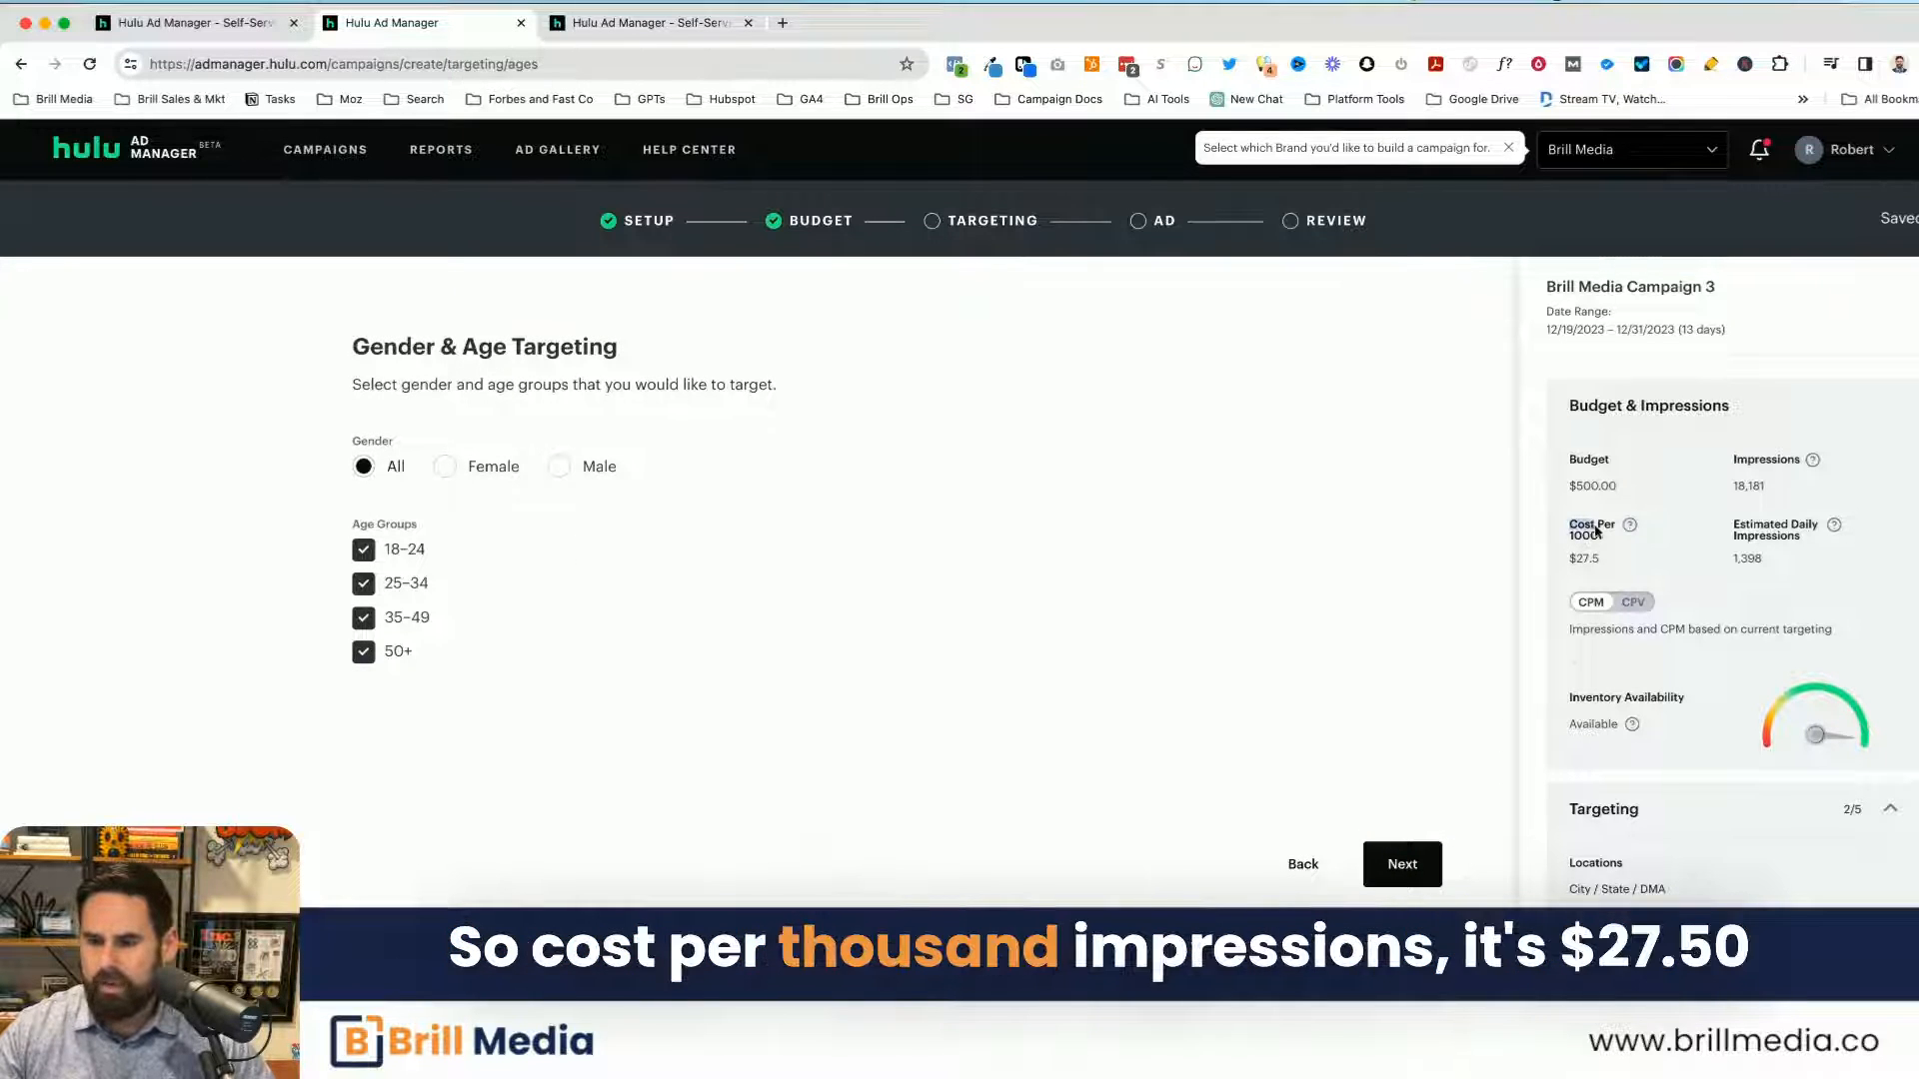
Step: Examine the cost per 1000 impressions, switch the estimate to CPV, and check the cost per view and estimated daily impressions
{"action": "left_click_drag", "start_coordinate": [1568, 520], "coordinate": [1611, 560]}
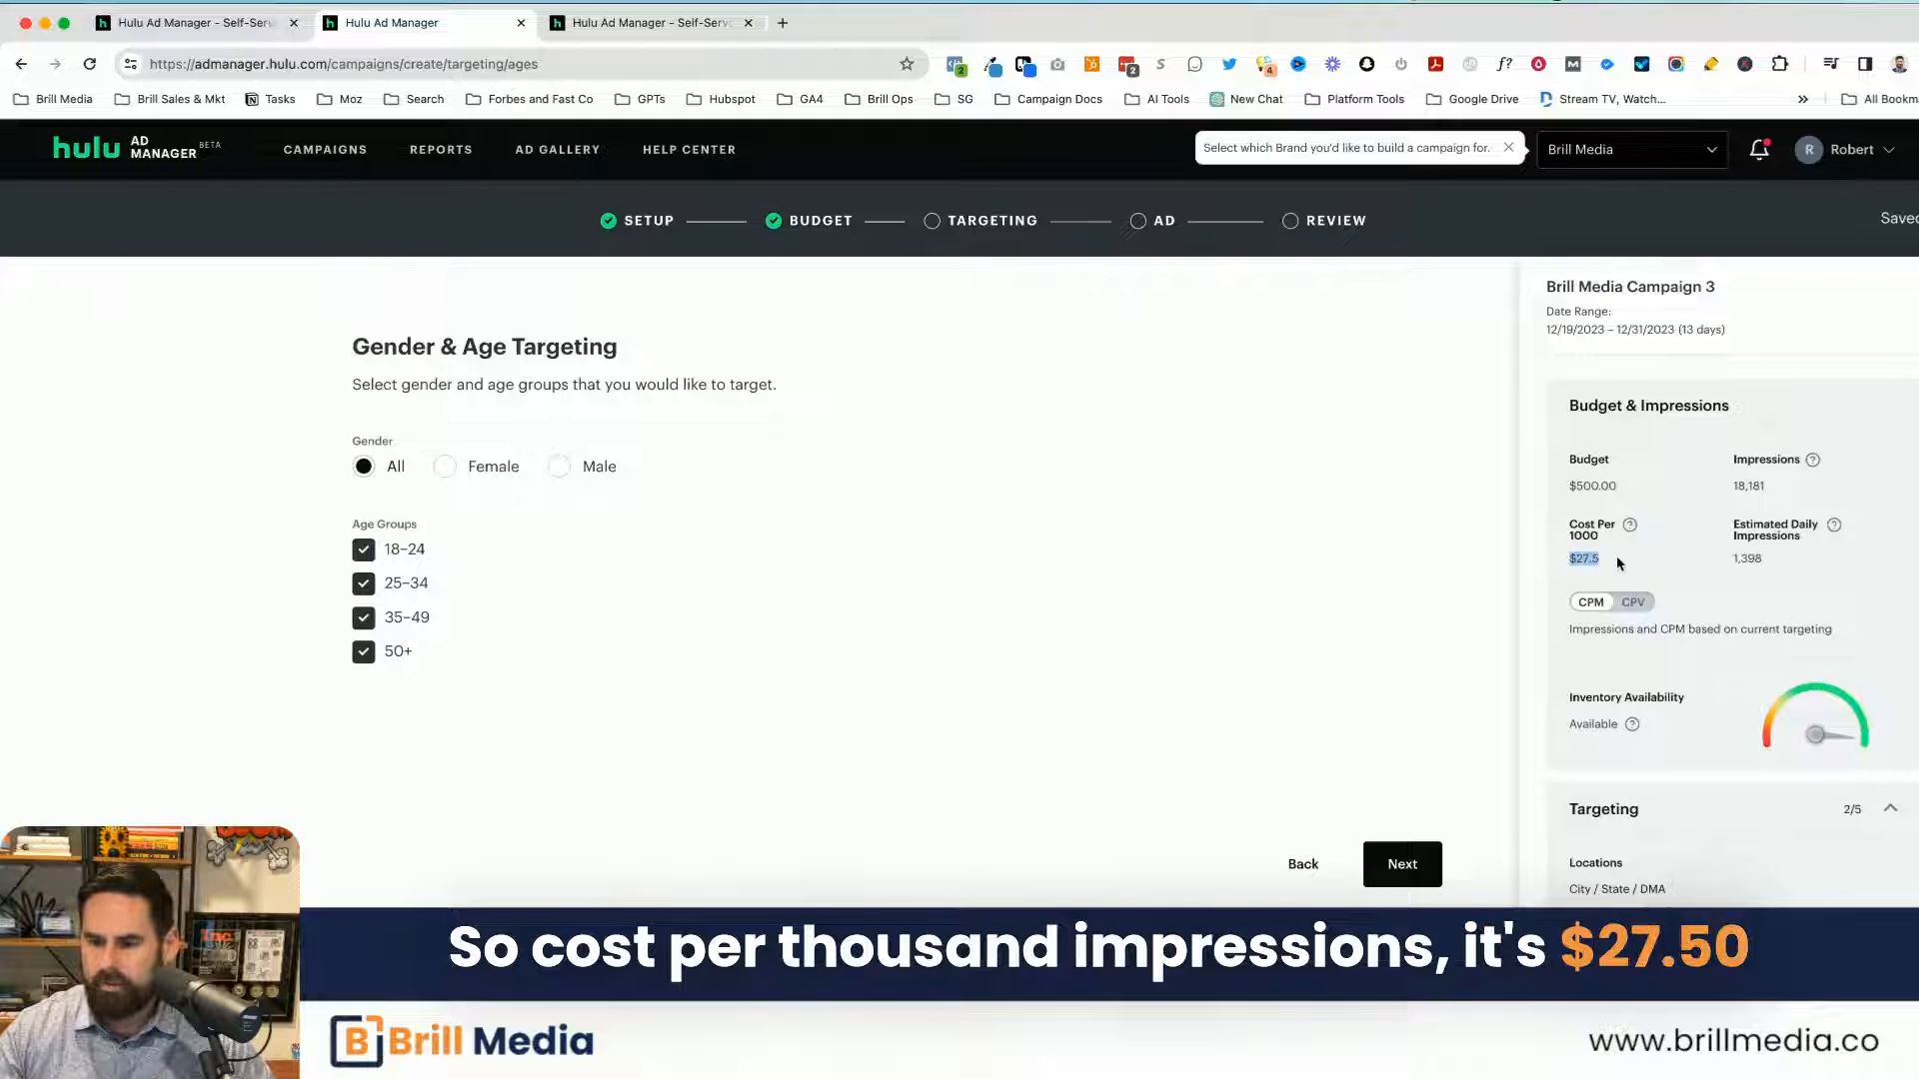
{"action": "left_click", "coordinate": [1633, 602]}
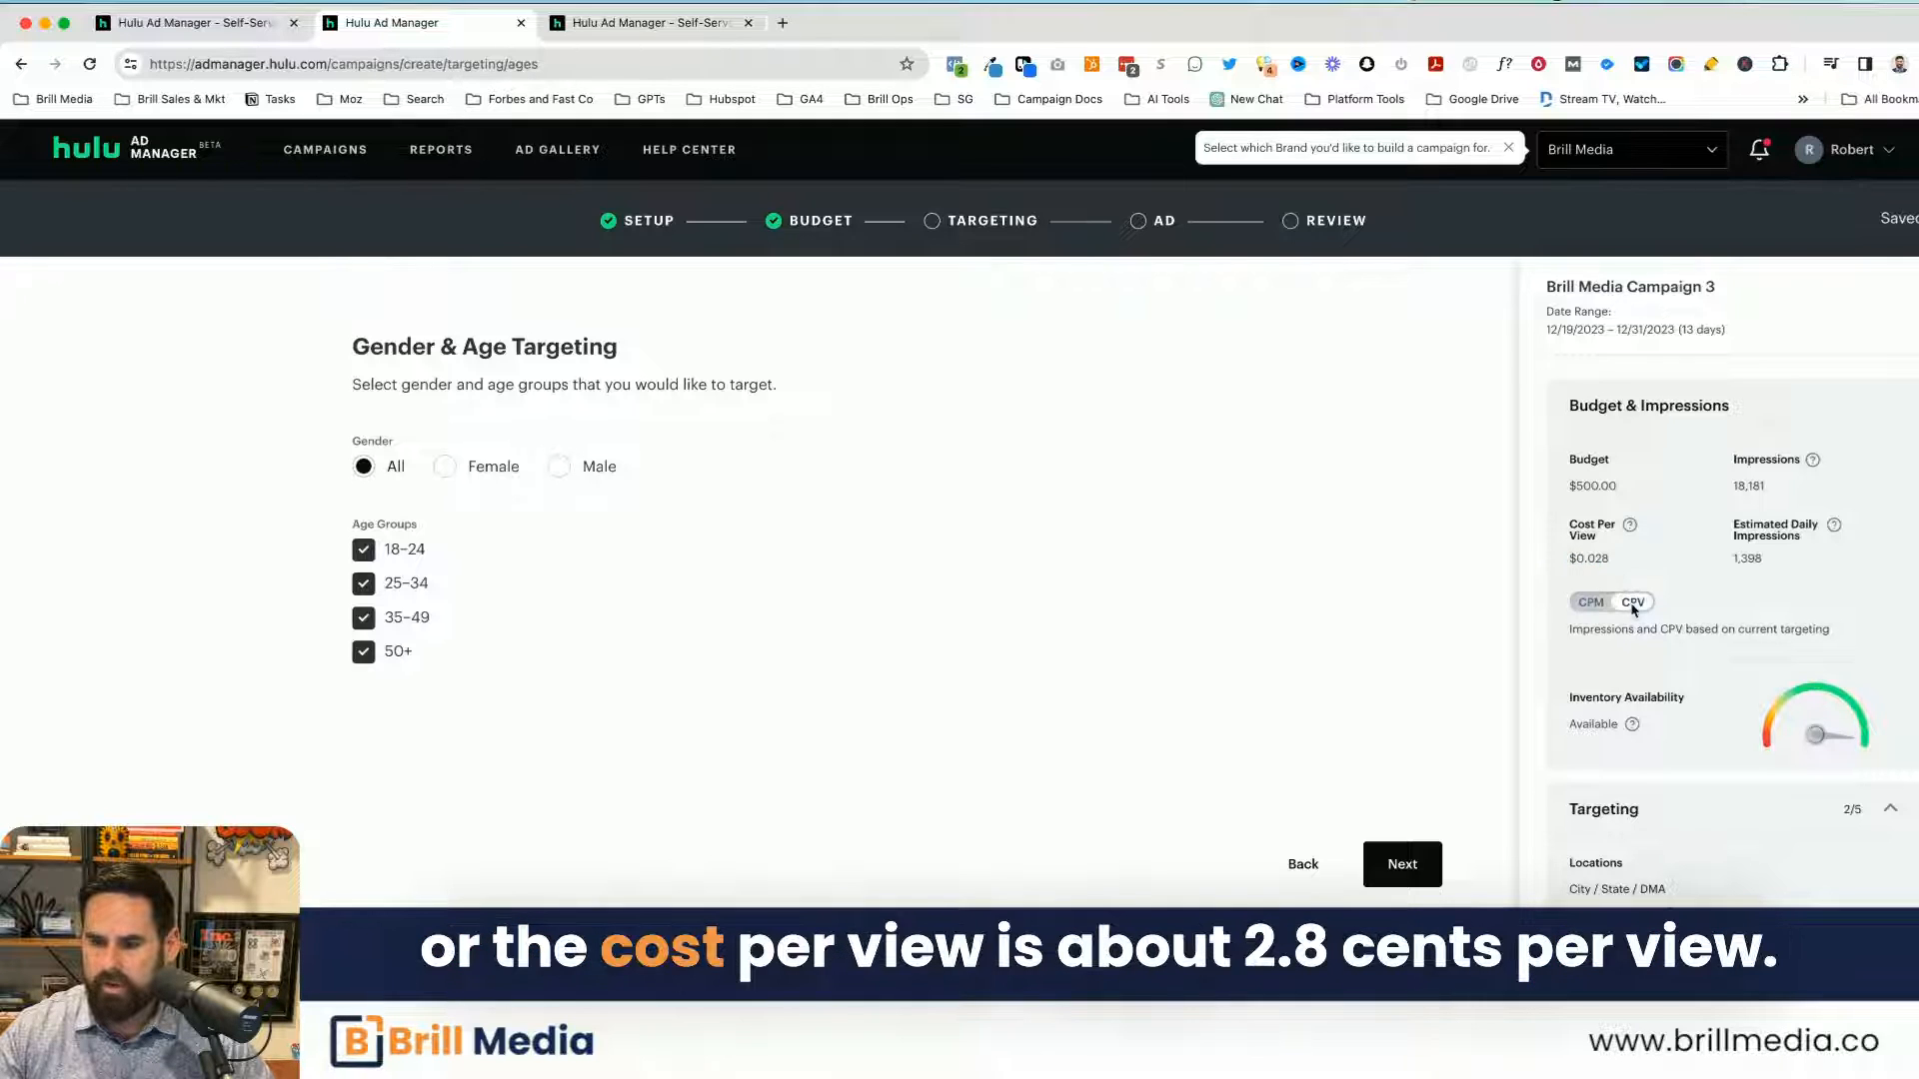
{"action": "left_click_drag", "start_coordinate": [1612, 561], "coordinate": [1604, 561]}
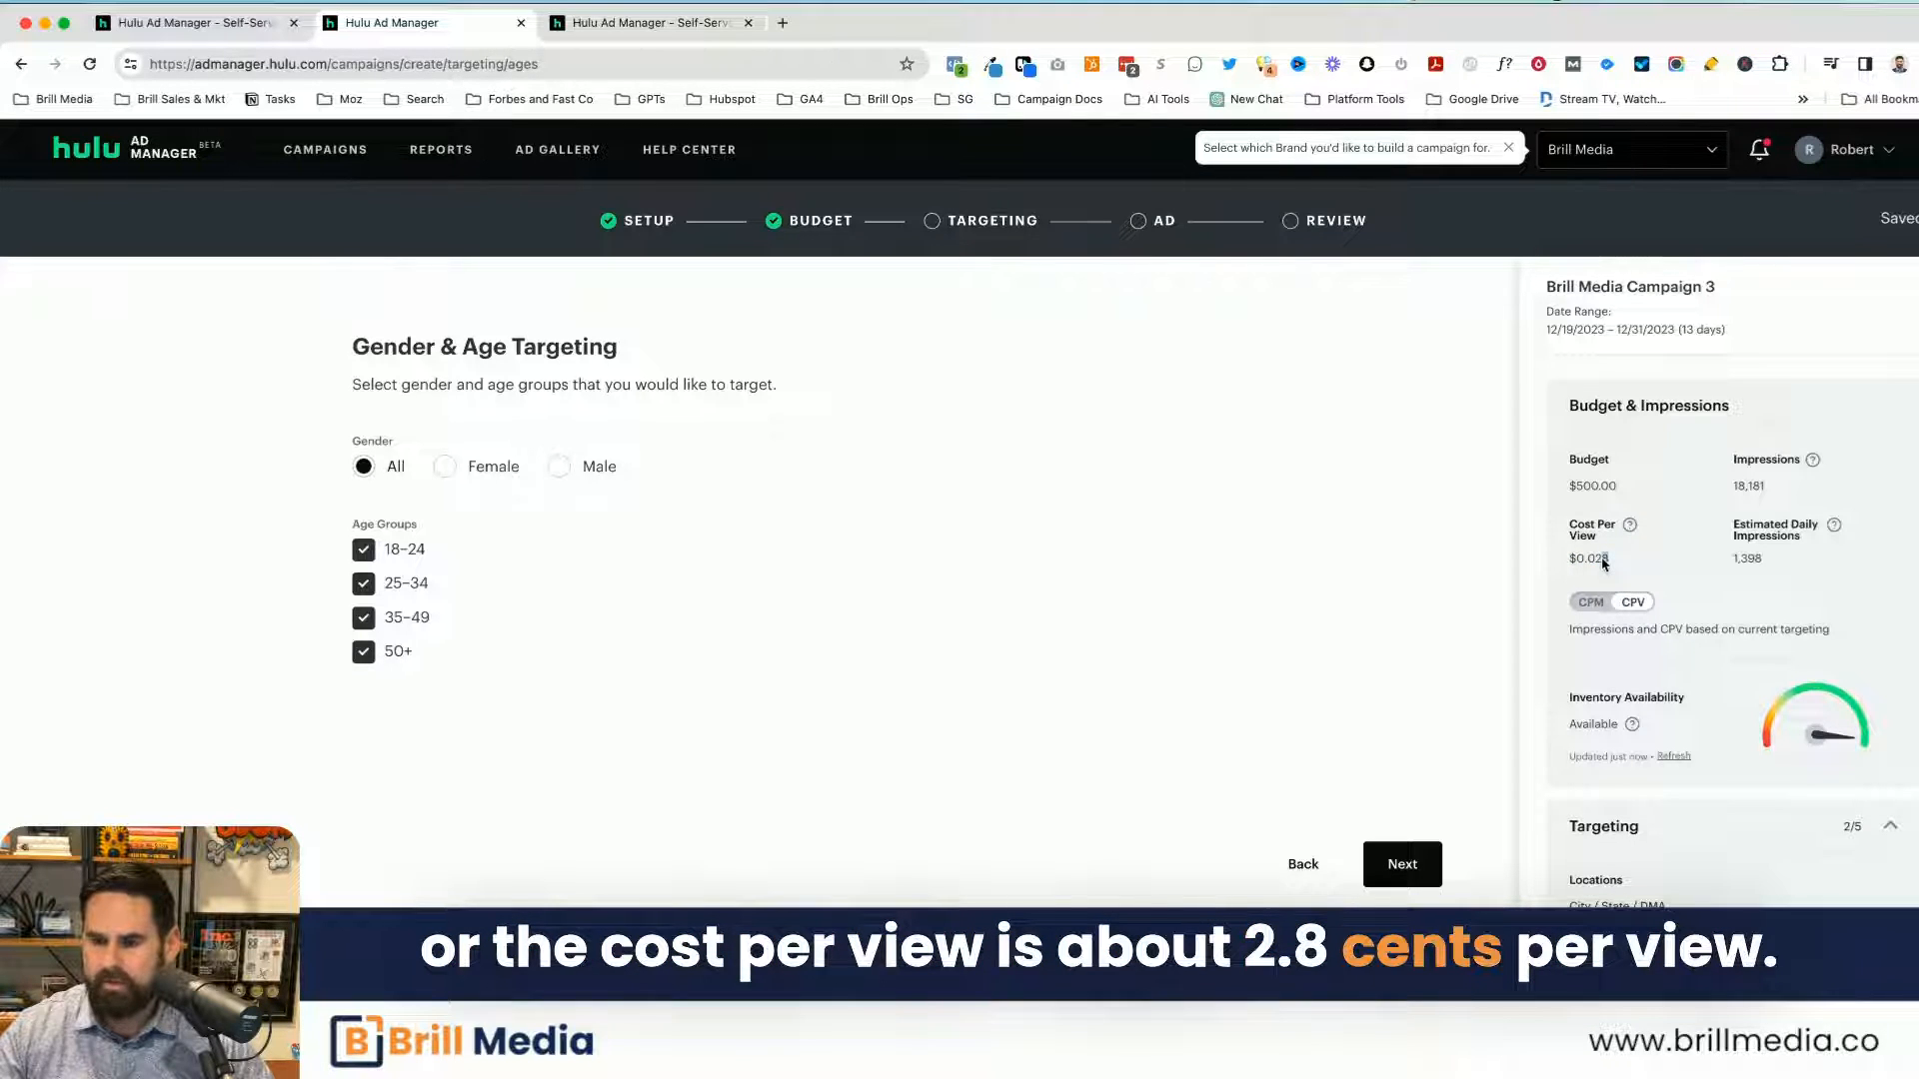
{"action": "double_click", "coordinate": [1755, 560]}
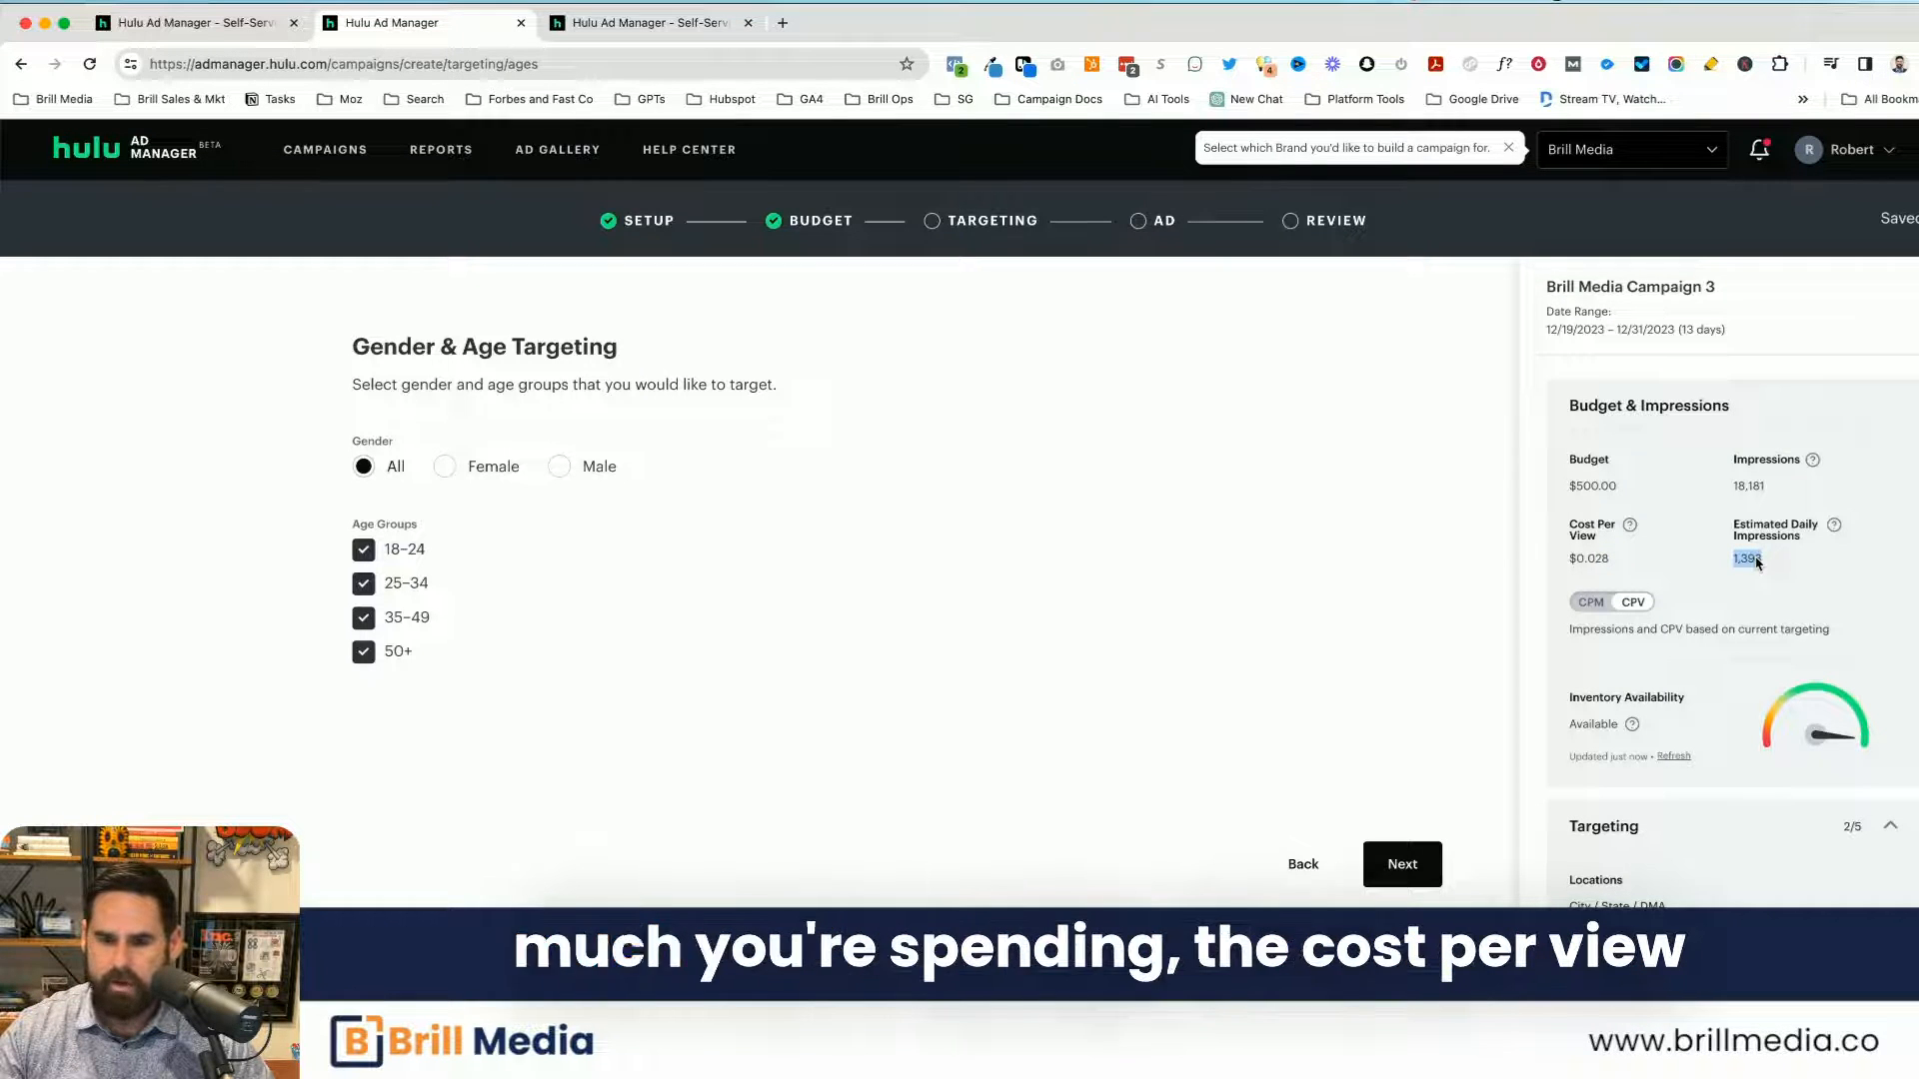
{"action": "left_click_drag", "start_coordinate": [1613, 561], "coordinate": [1578, 563]}
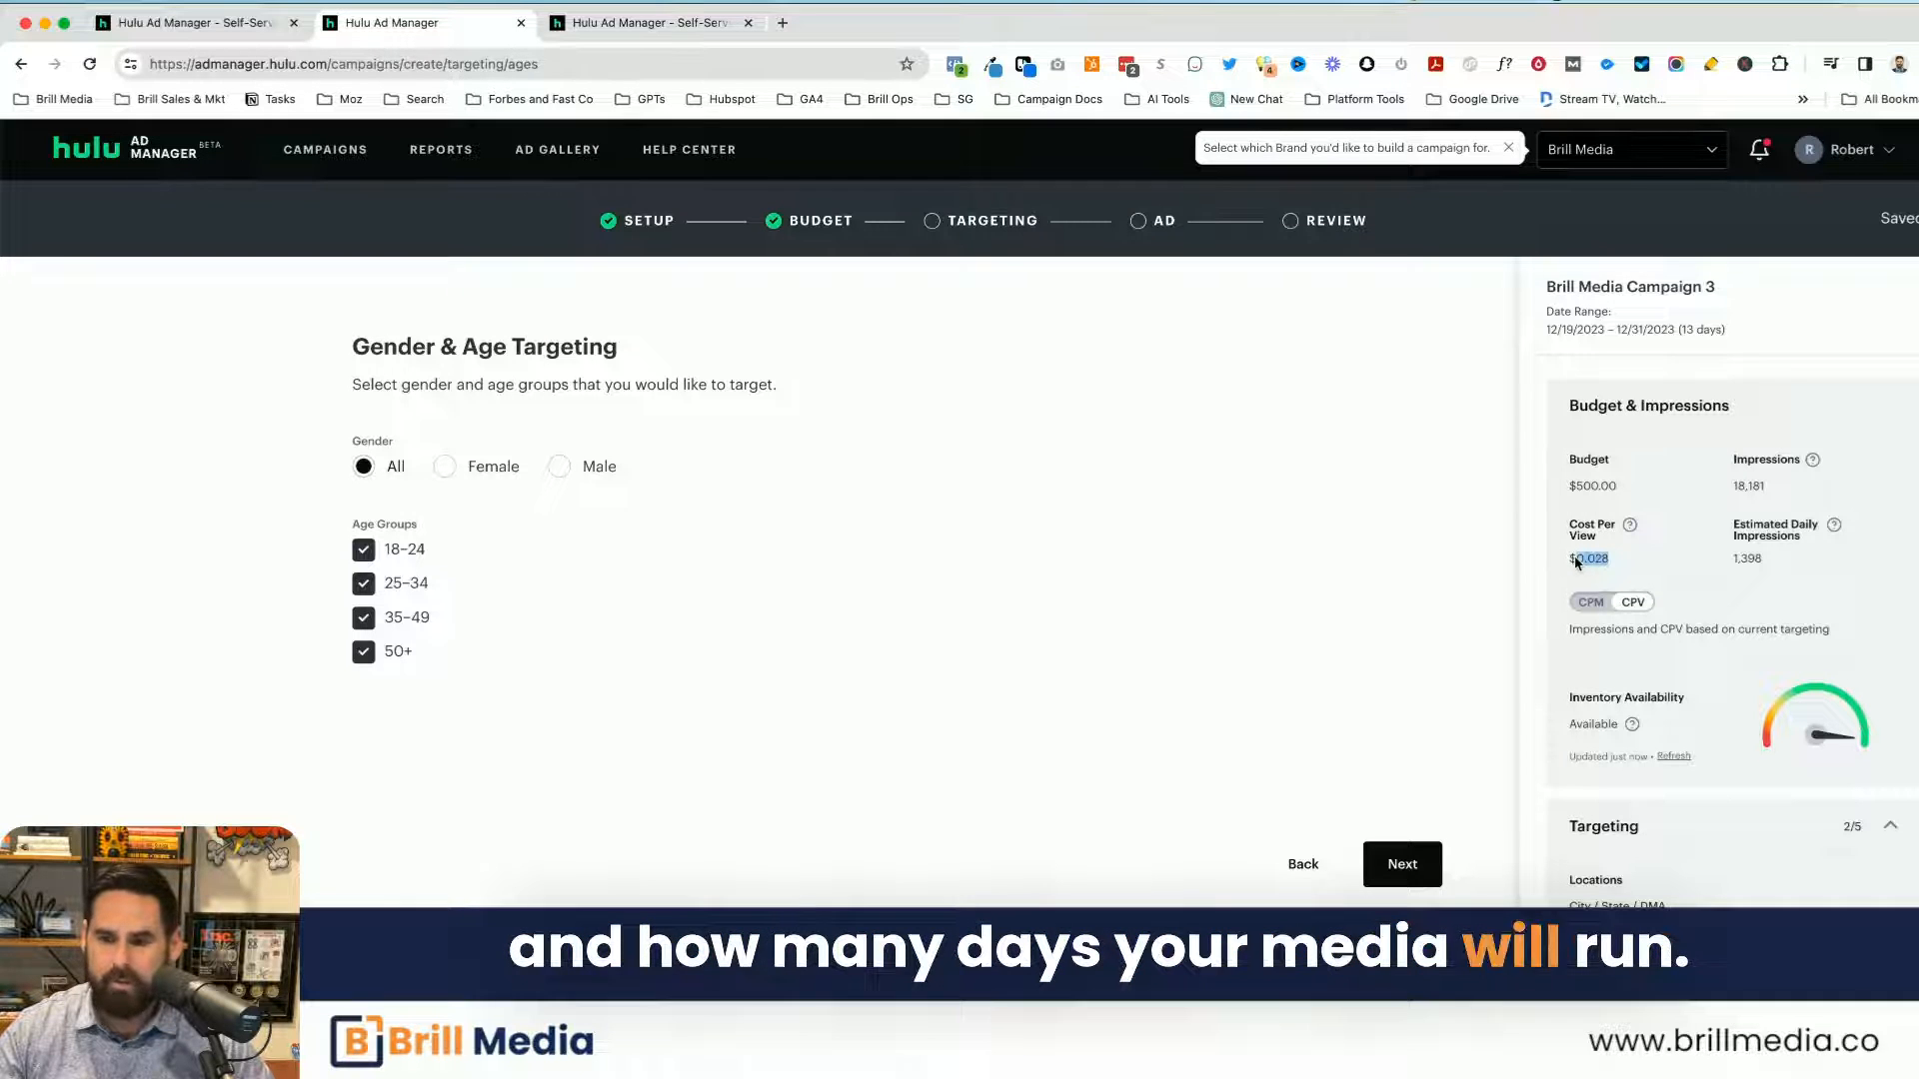
{"action": "left_click_drag", "start_coordinate": [1732, 557], "coordinate": [1777, 566]}
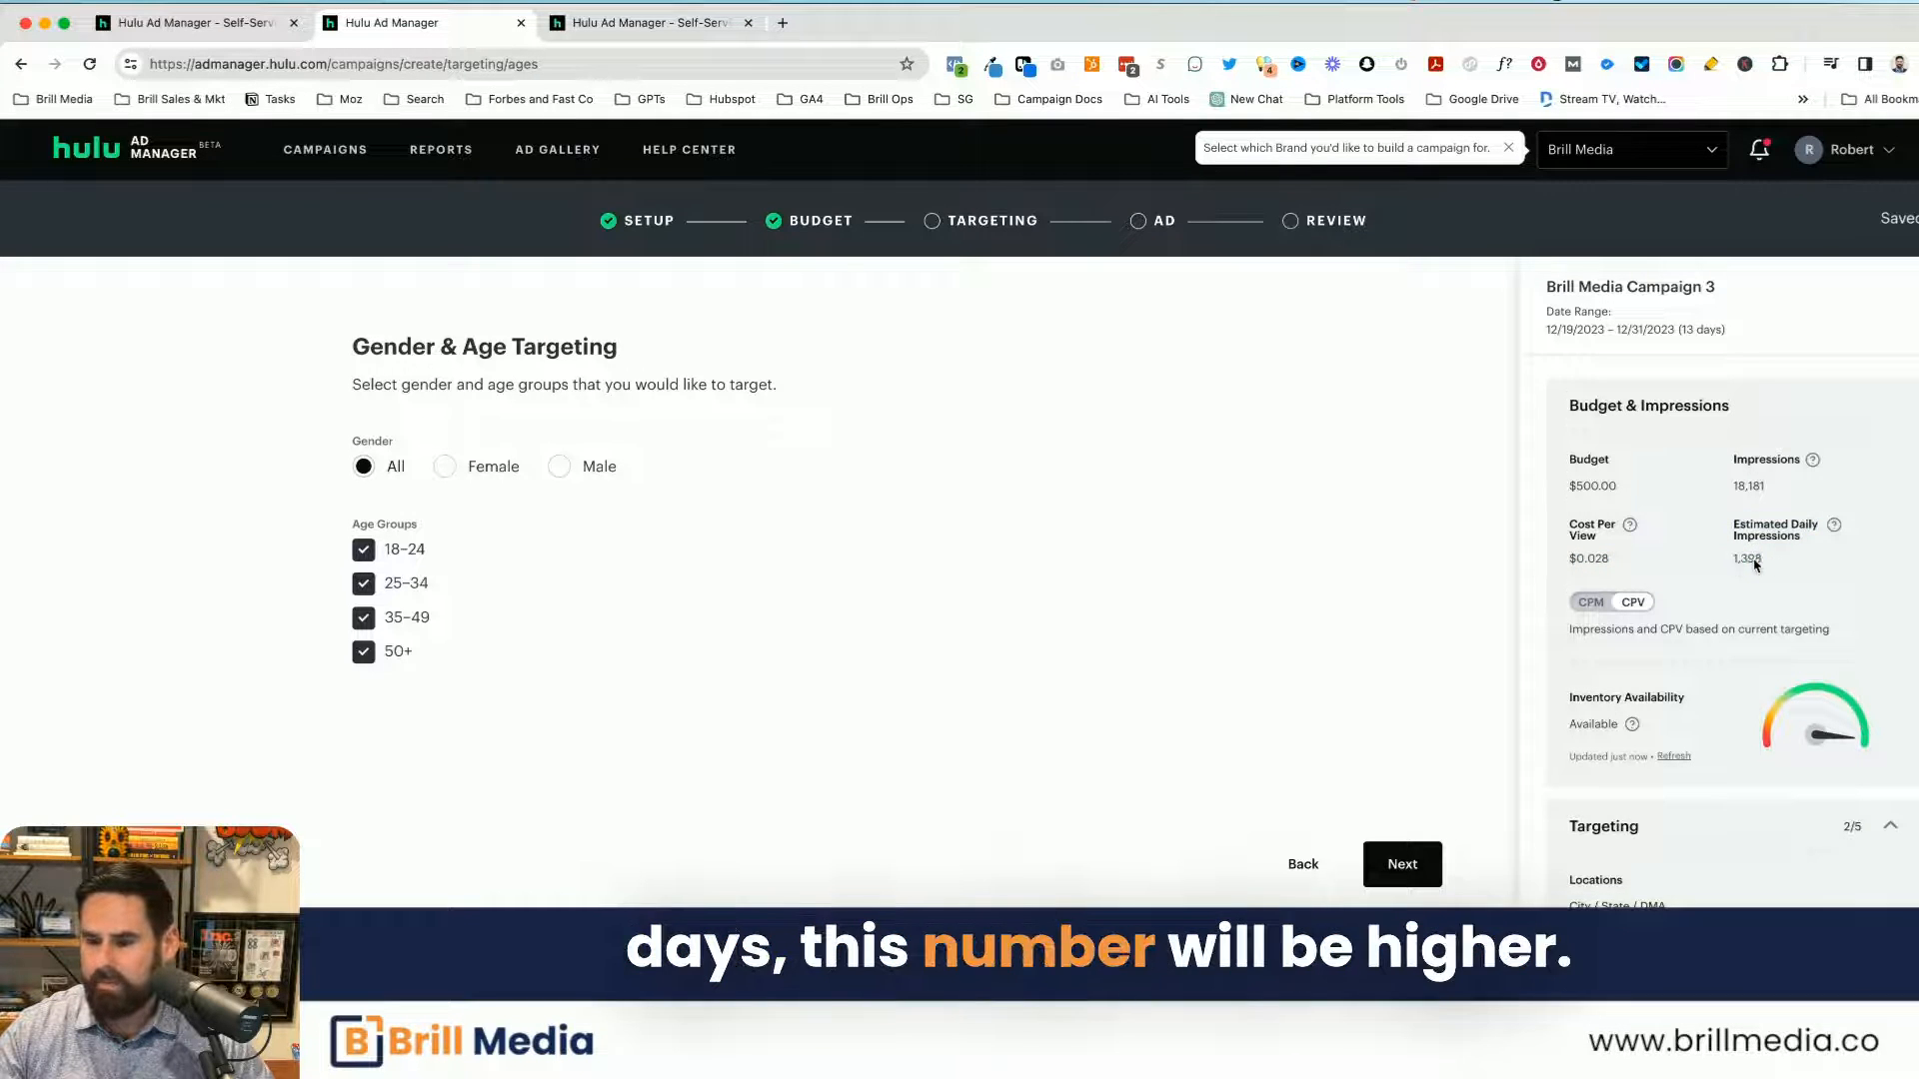
Step: Check the estimated impressions, exclude the 18–24 age group, and continue to audience targeting
{"action": "left_click_drag", "start_coordinate": [1732, 456], "coordinate": [1796, 487]}
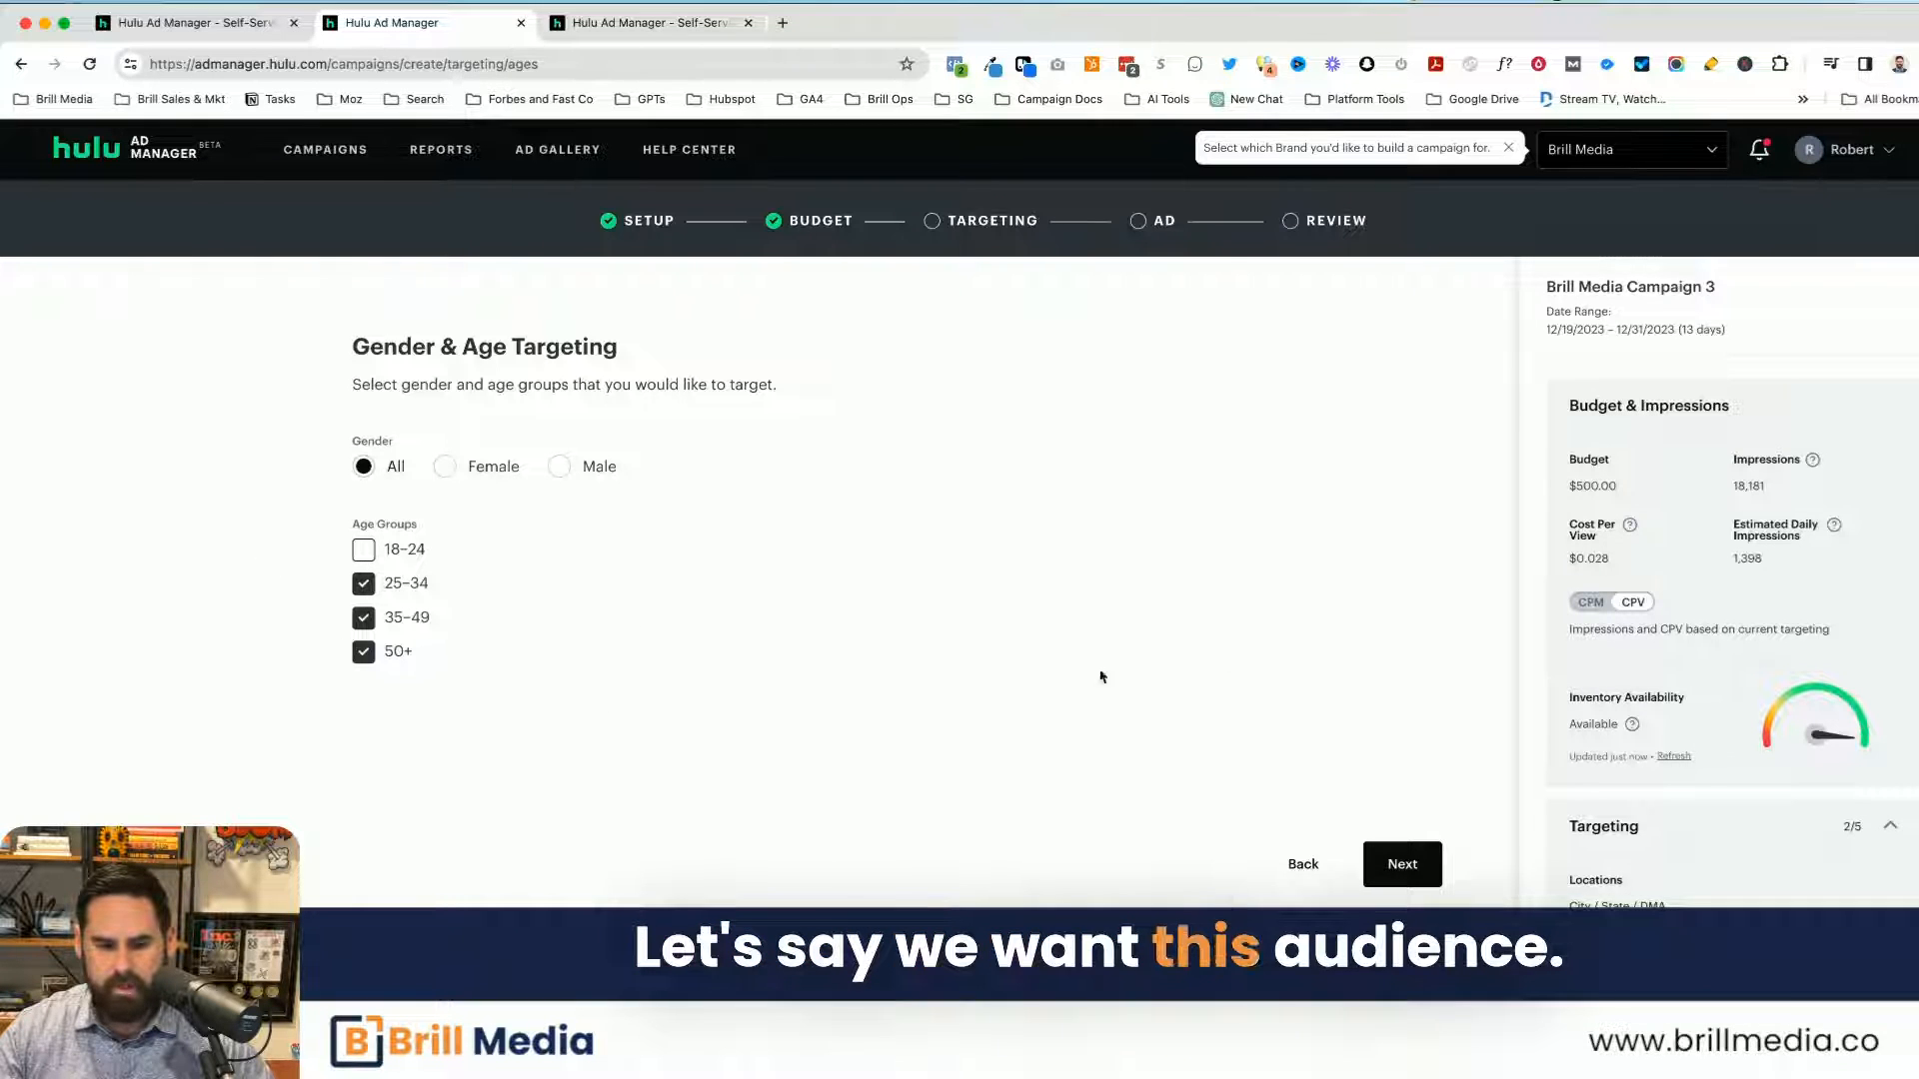
{"action": "left_click", "coordinate": [1405, 851]}
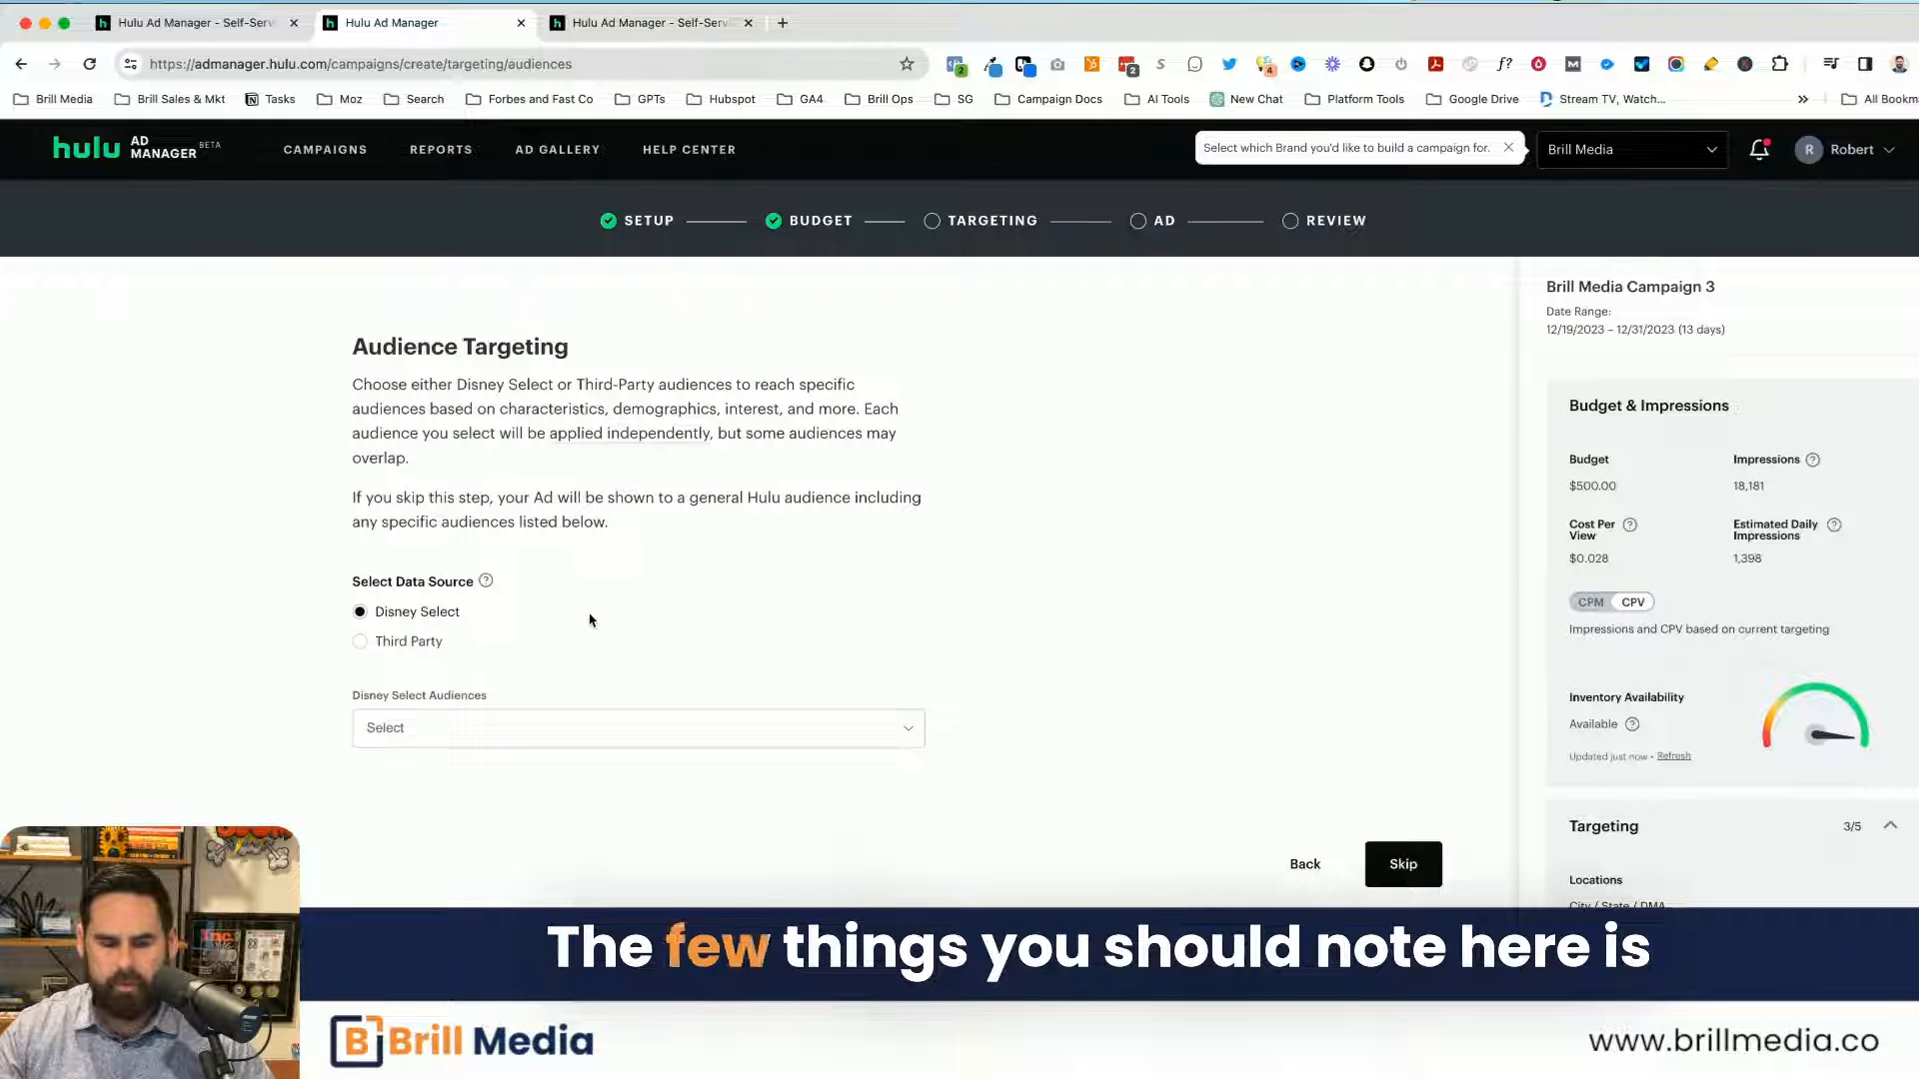
Step: Read the data source explanation and examine the Disney Select characteristics audiences, from Automotive and CPG / Beverages through Restaurants to Tech & Telco
{"action": "mouse_move", "coordinate": [485, 583]}
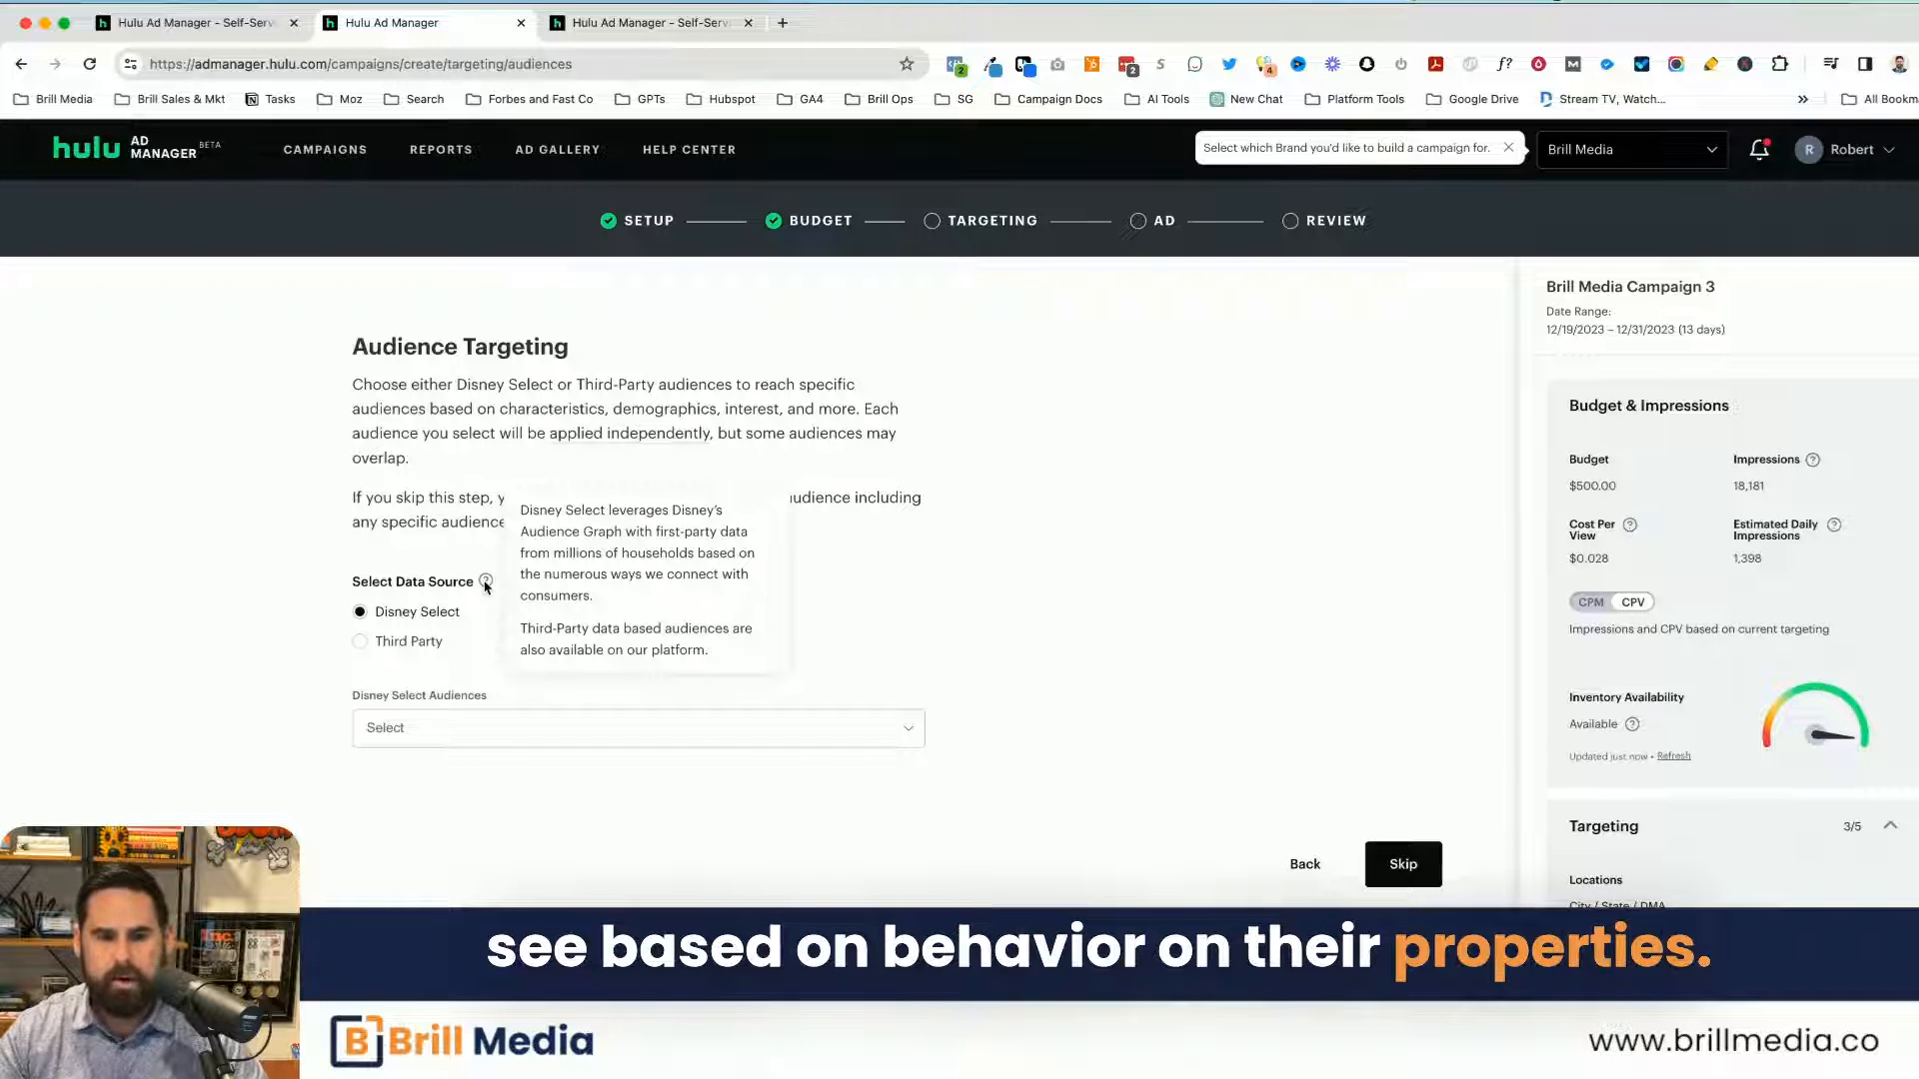
{"action": "scroll", "coordinate": [621, 839], "scroll_direction": "down", "scroll_amount": 1}
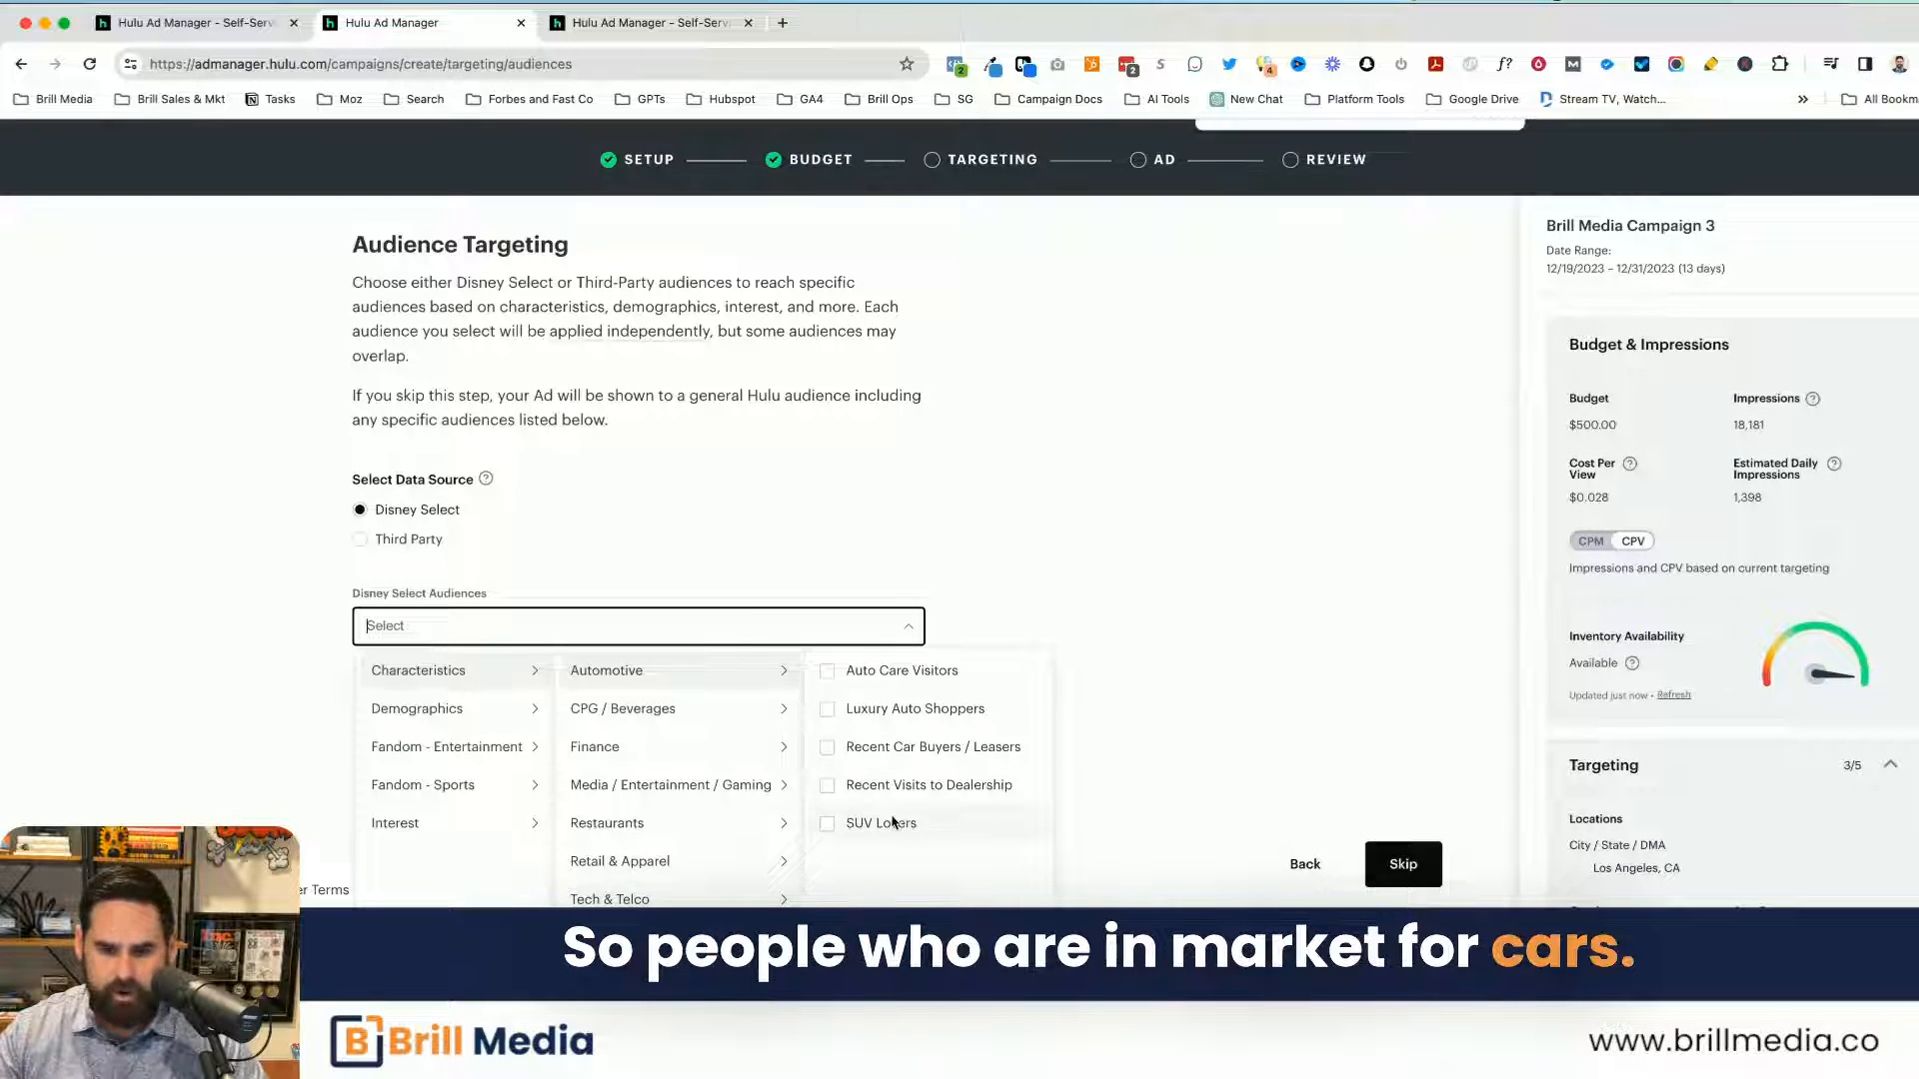
{"action": "mouse_move", "coordinate": [633, 711]}
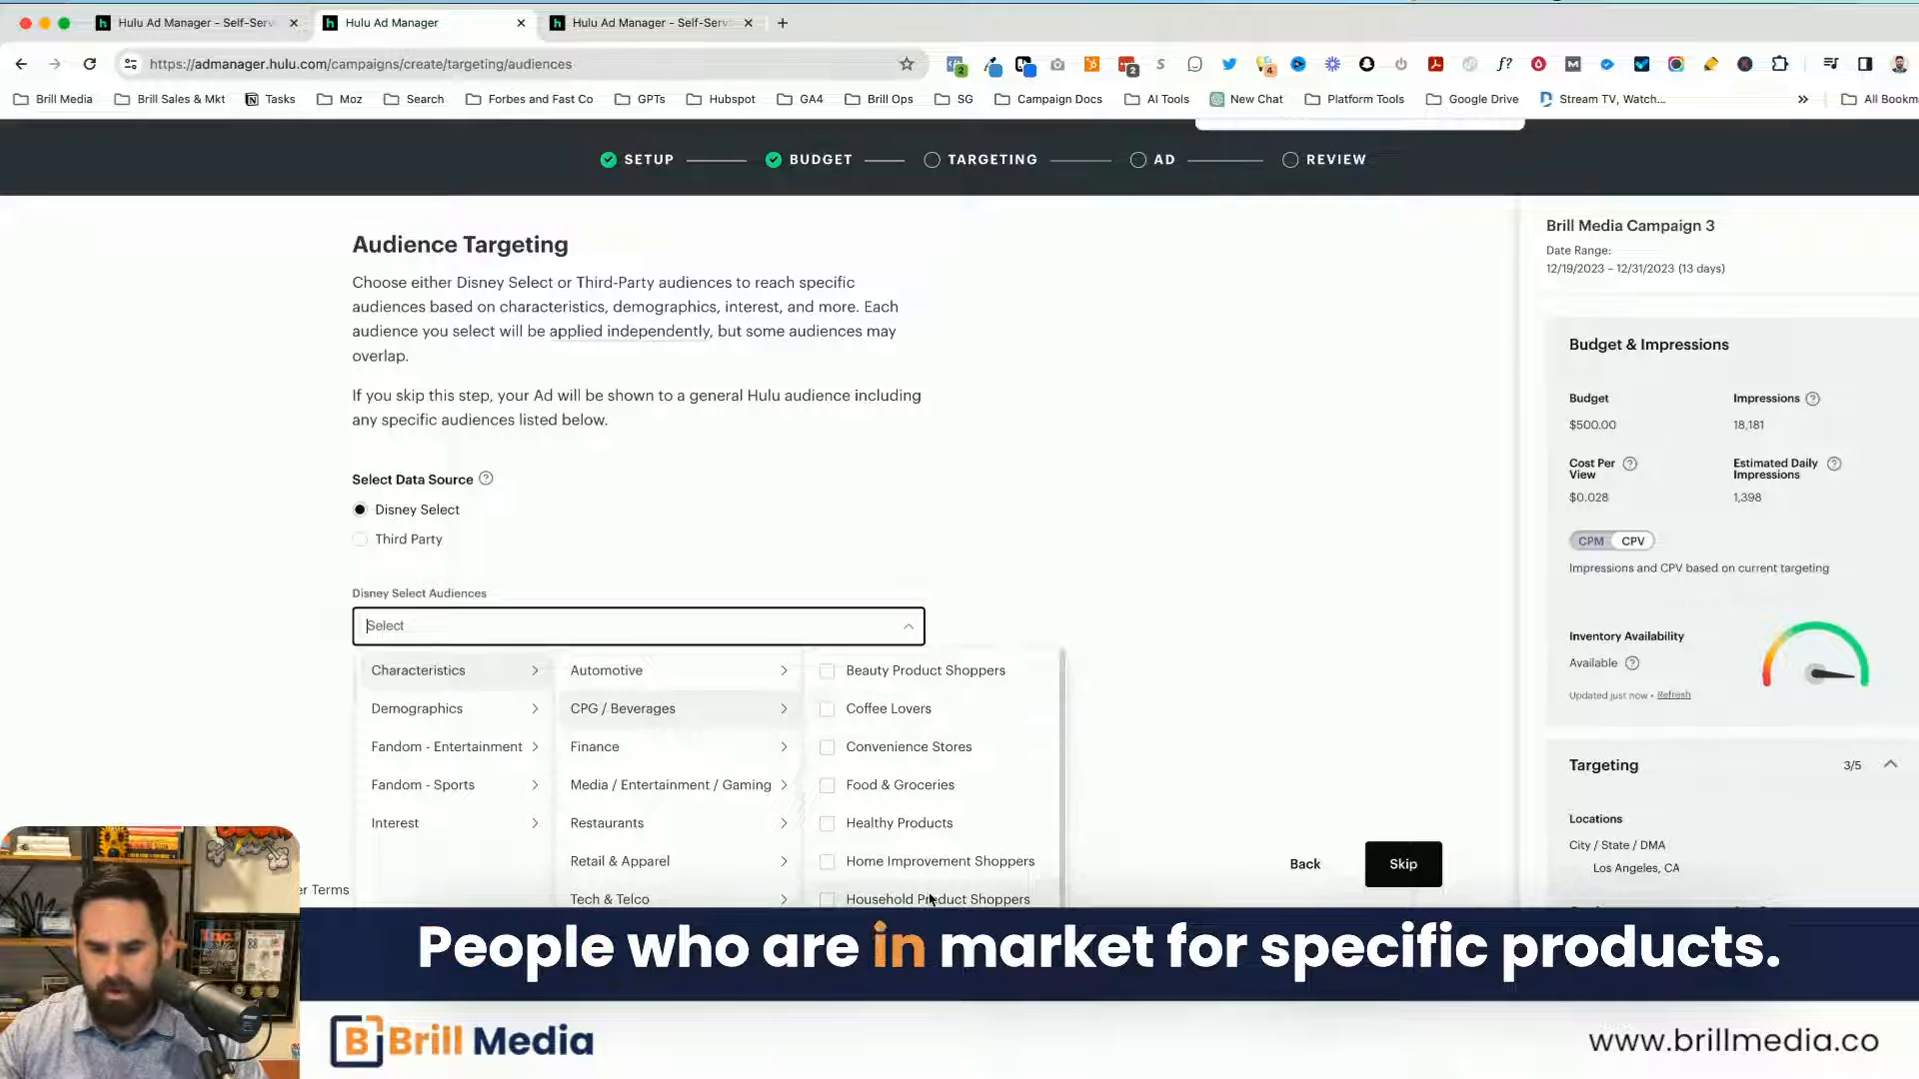
{"action": "scroll", "coordinate": [930, 897], "scroll_direction": "down", "scroll_amount": 1}
{"action": "mouse_move", "coordinate": [672, 757]}
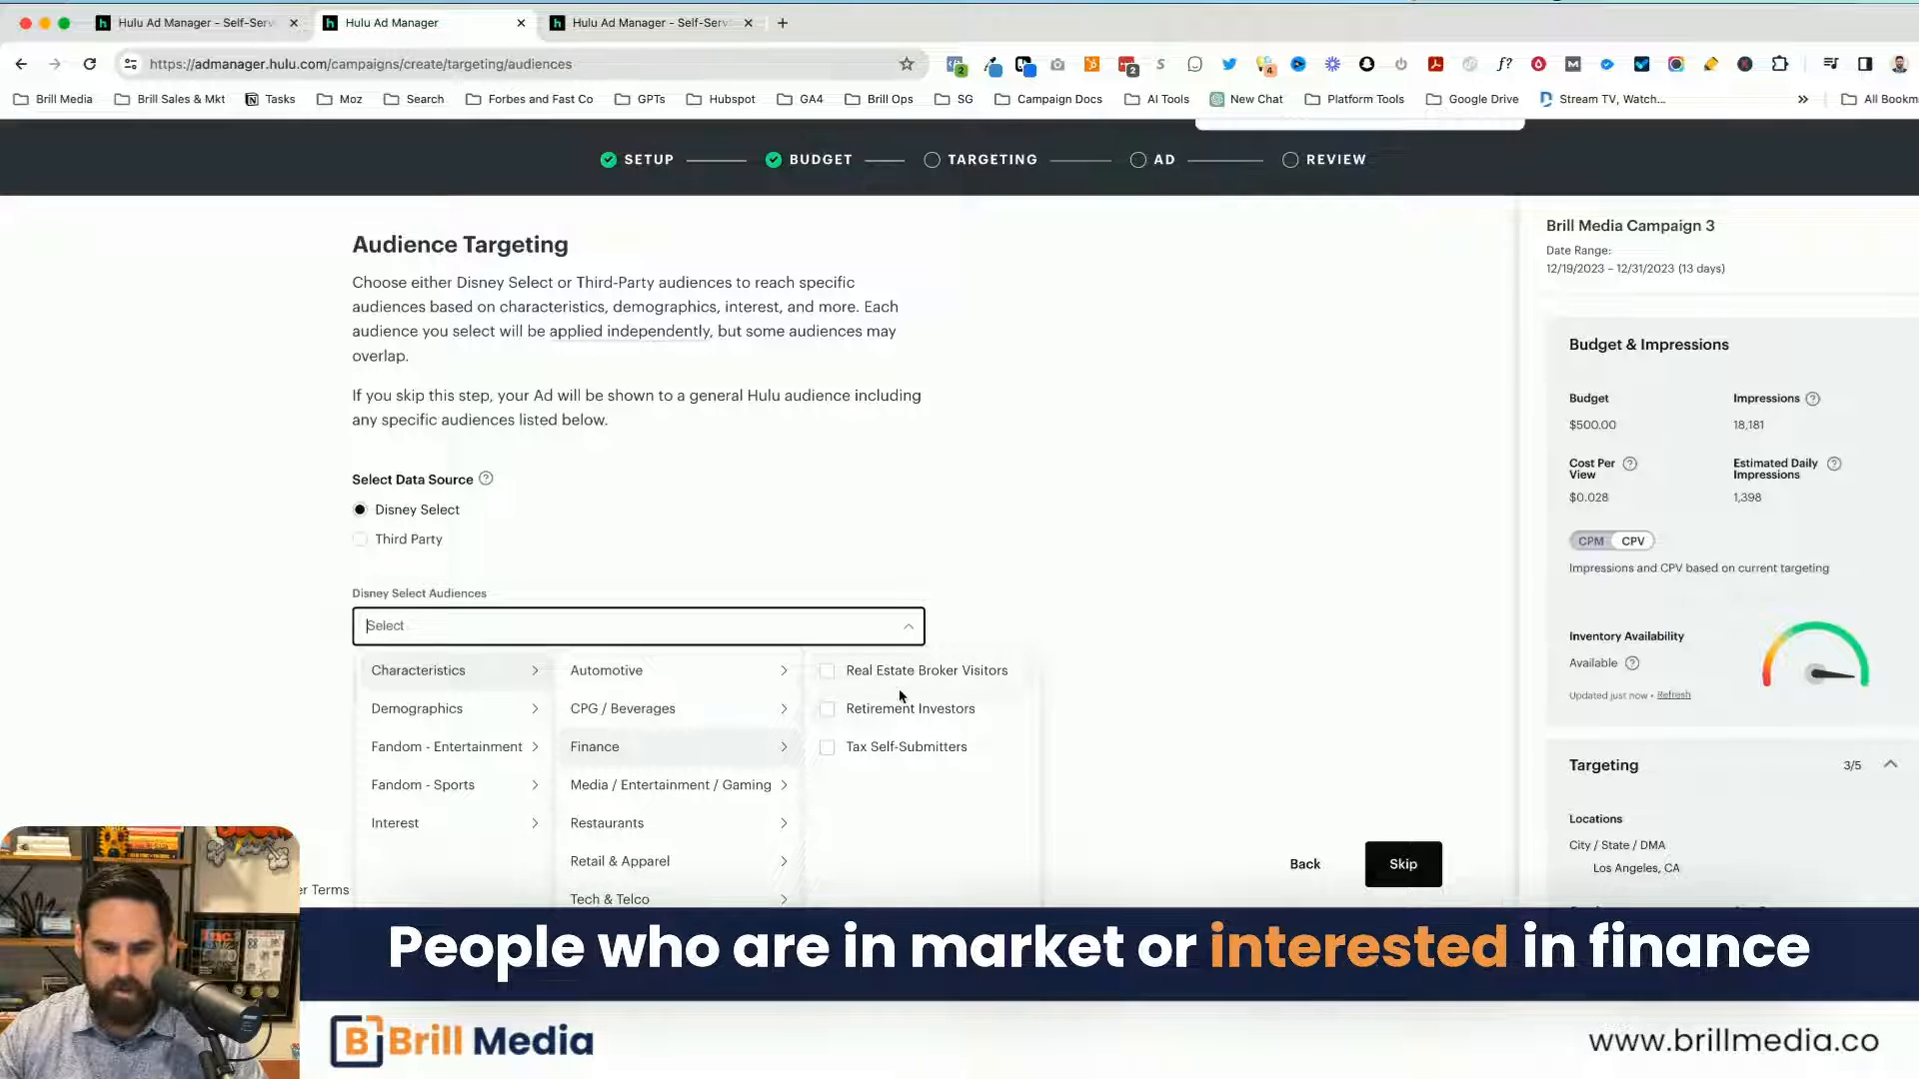
{"action": "mouse_move", "coordinate": [760, 786]}
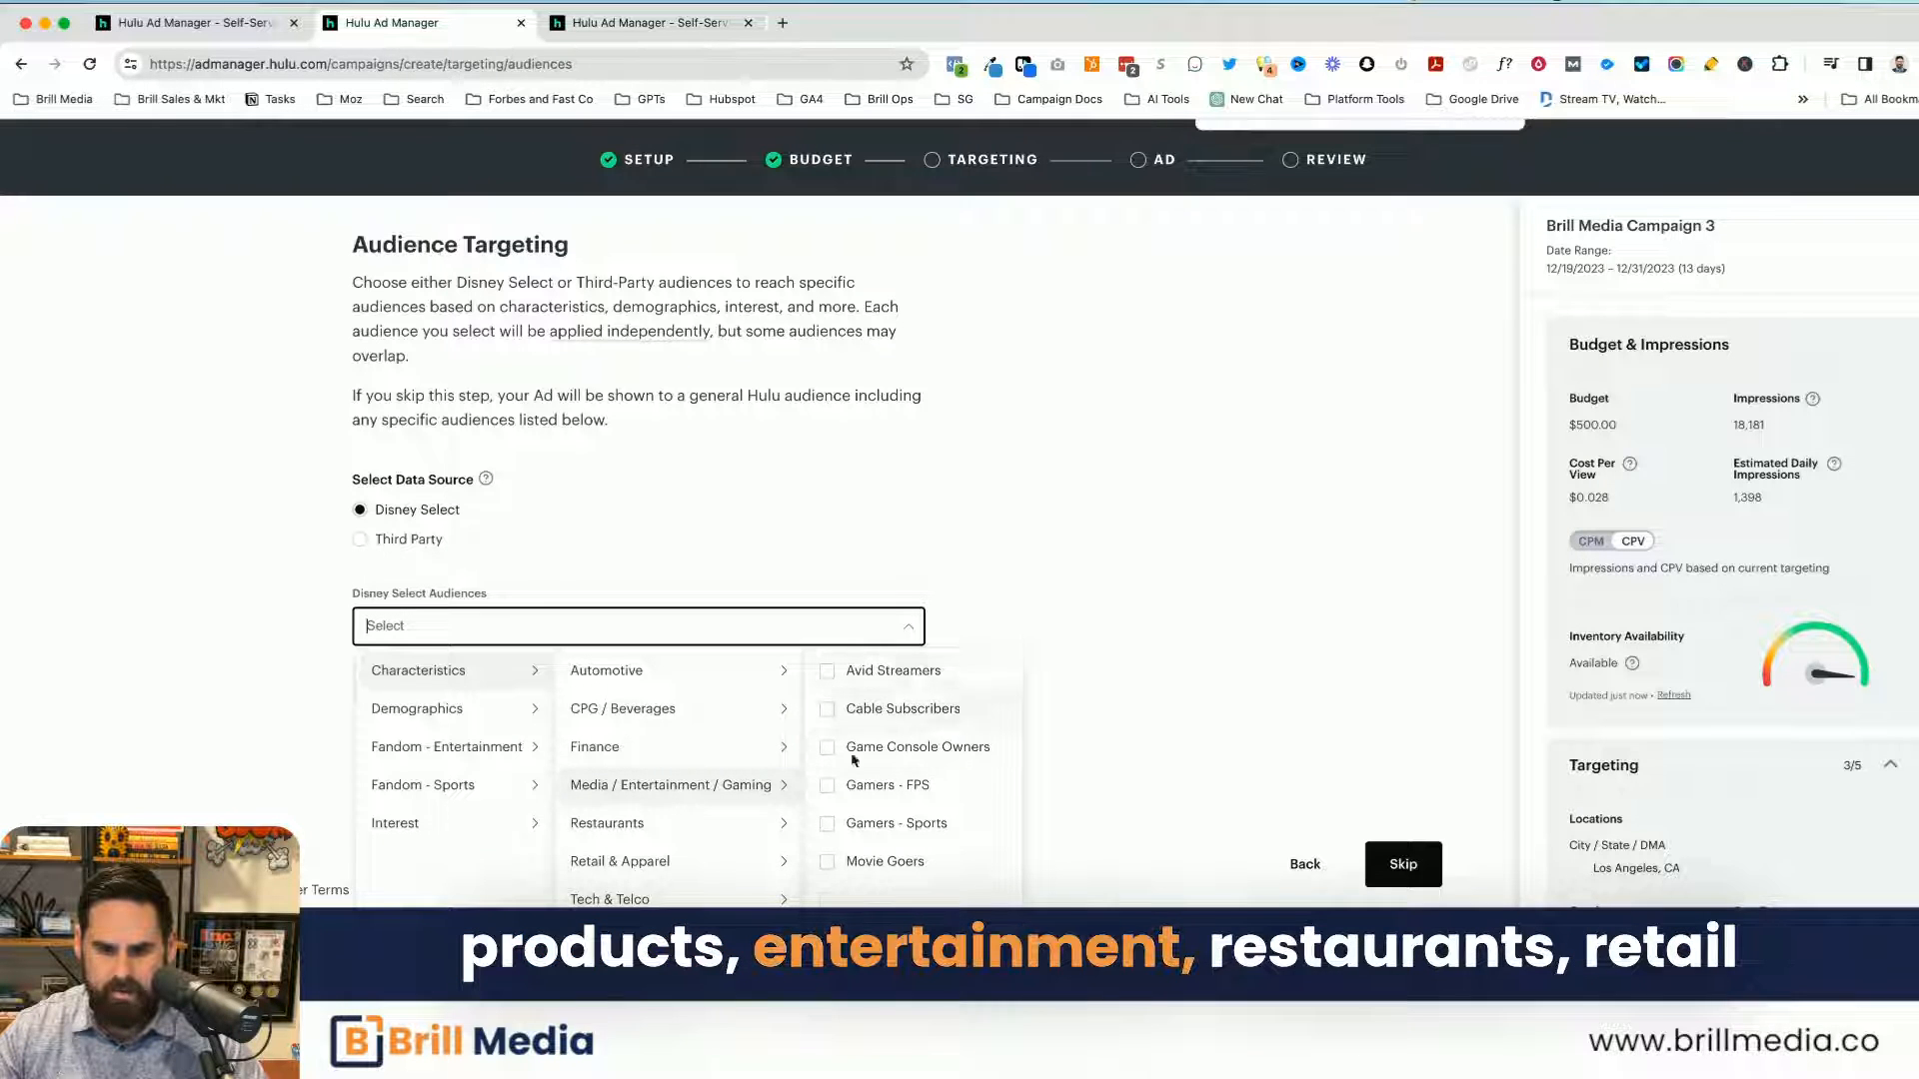
{"action": "left_click", "coordinate": [746, 826]}
{"action": "scroll", "coordinate": [840, 855], "scroll_direction": "down", "scroll_amount": 1}
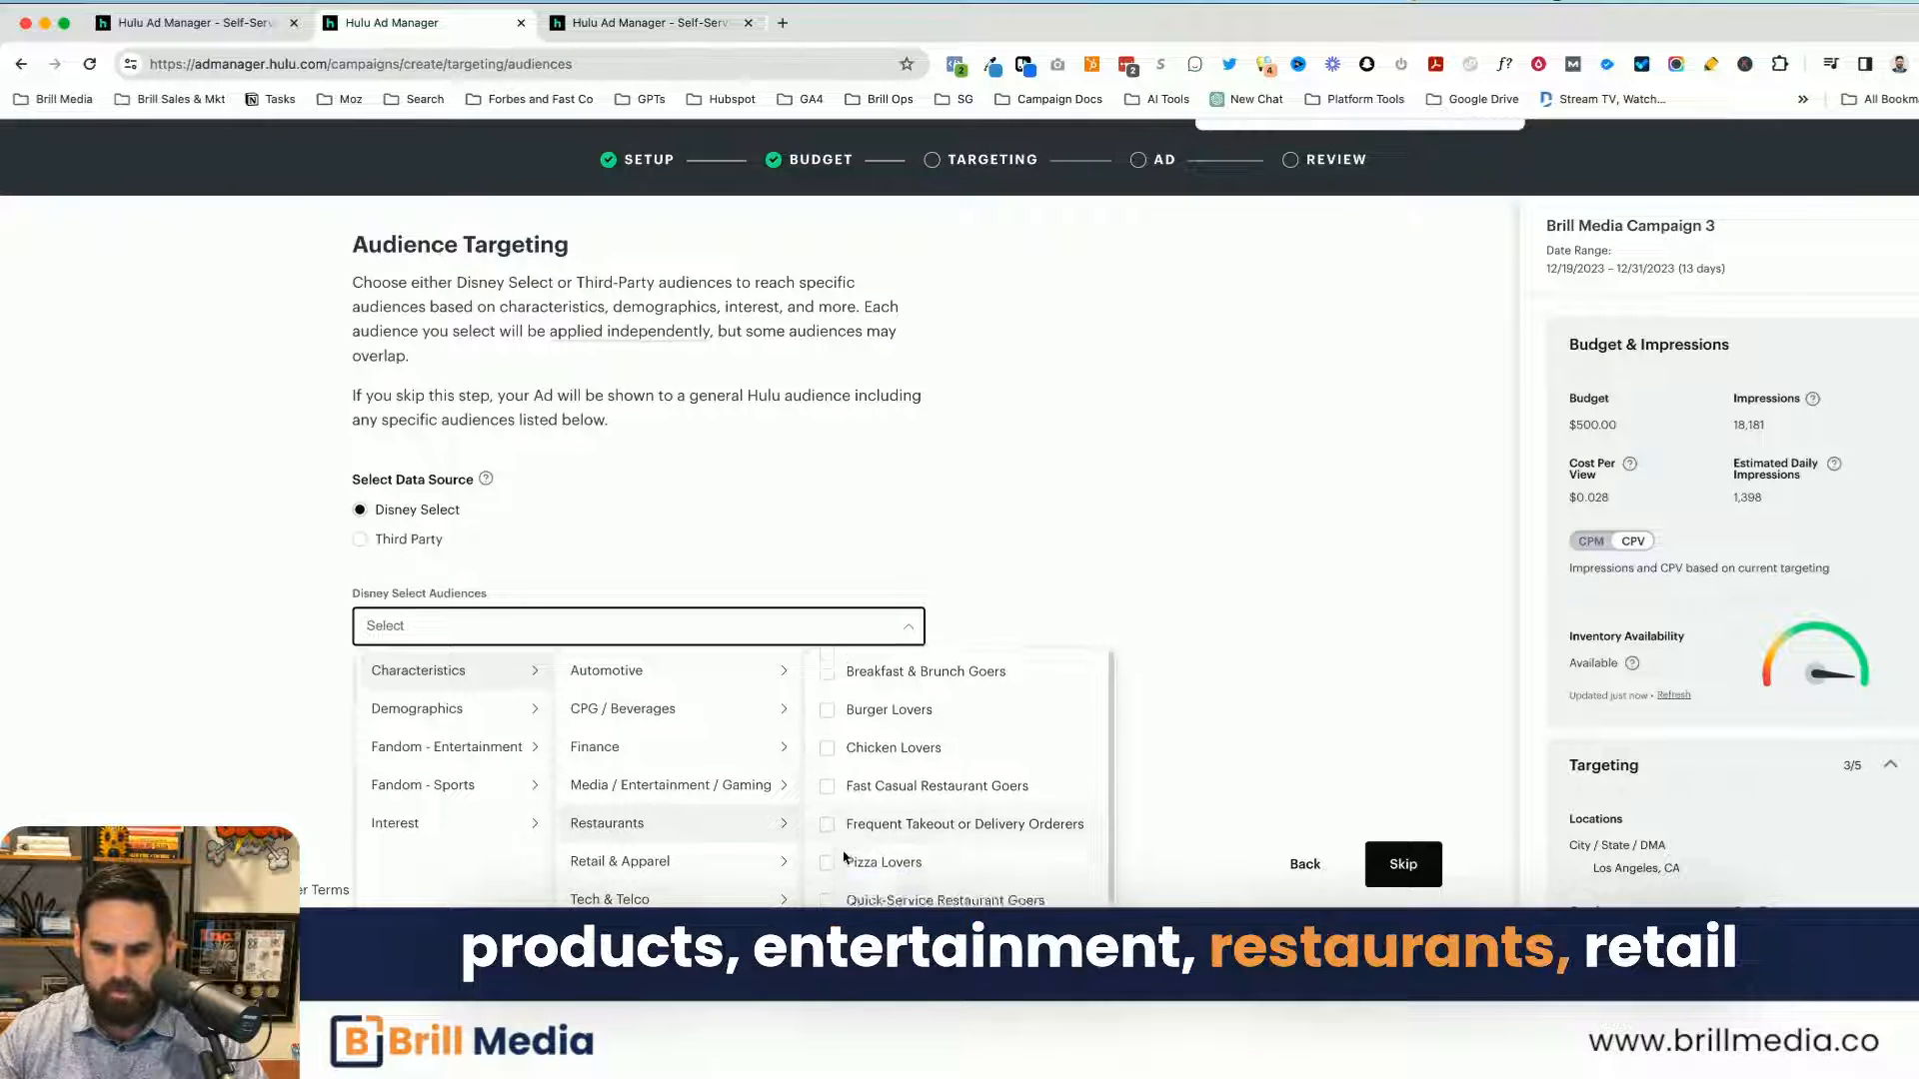
{"action": "left_click", "coordinate": [736, 866]}
{"action": "left_click", "coordinate": [735, 900]}
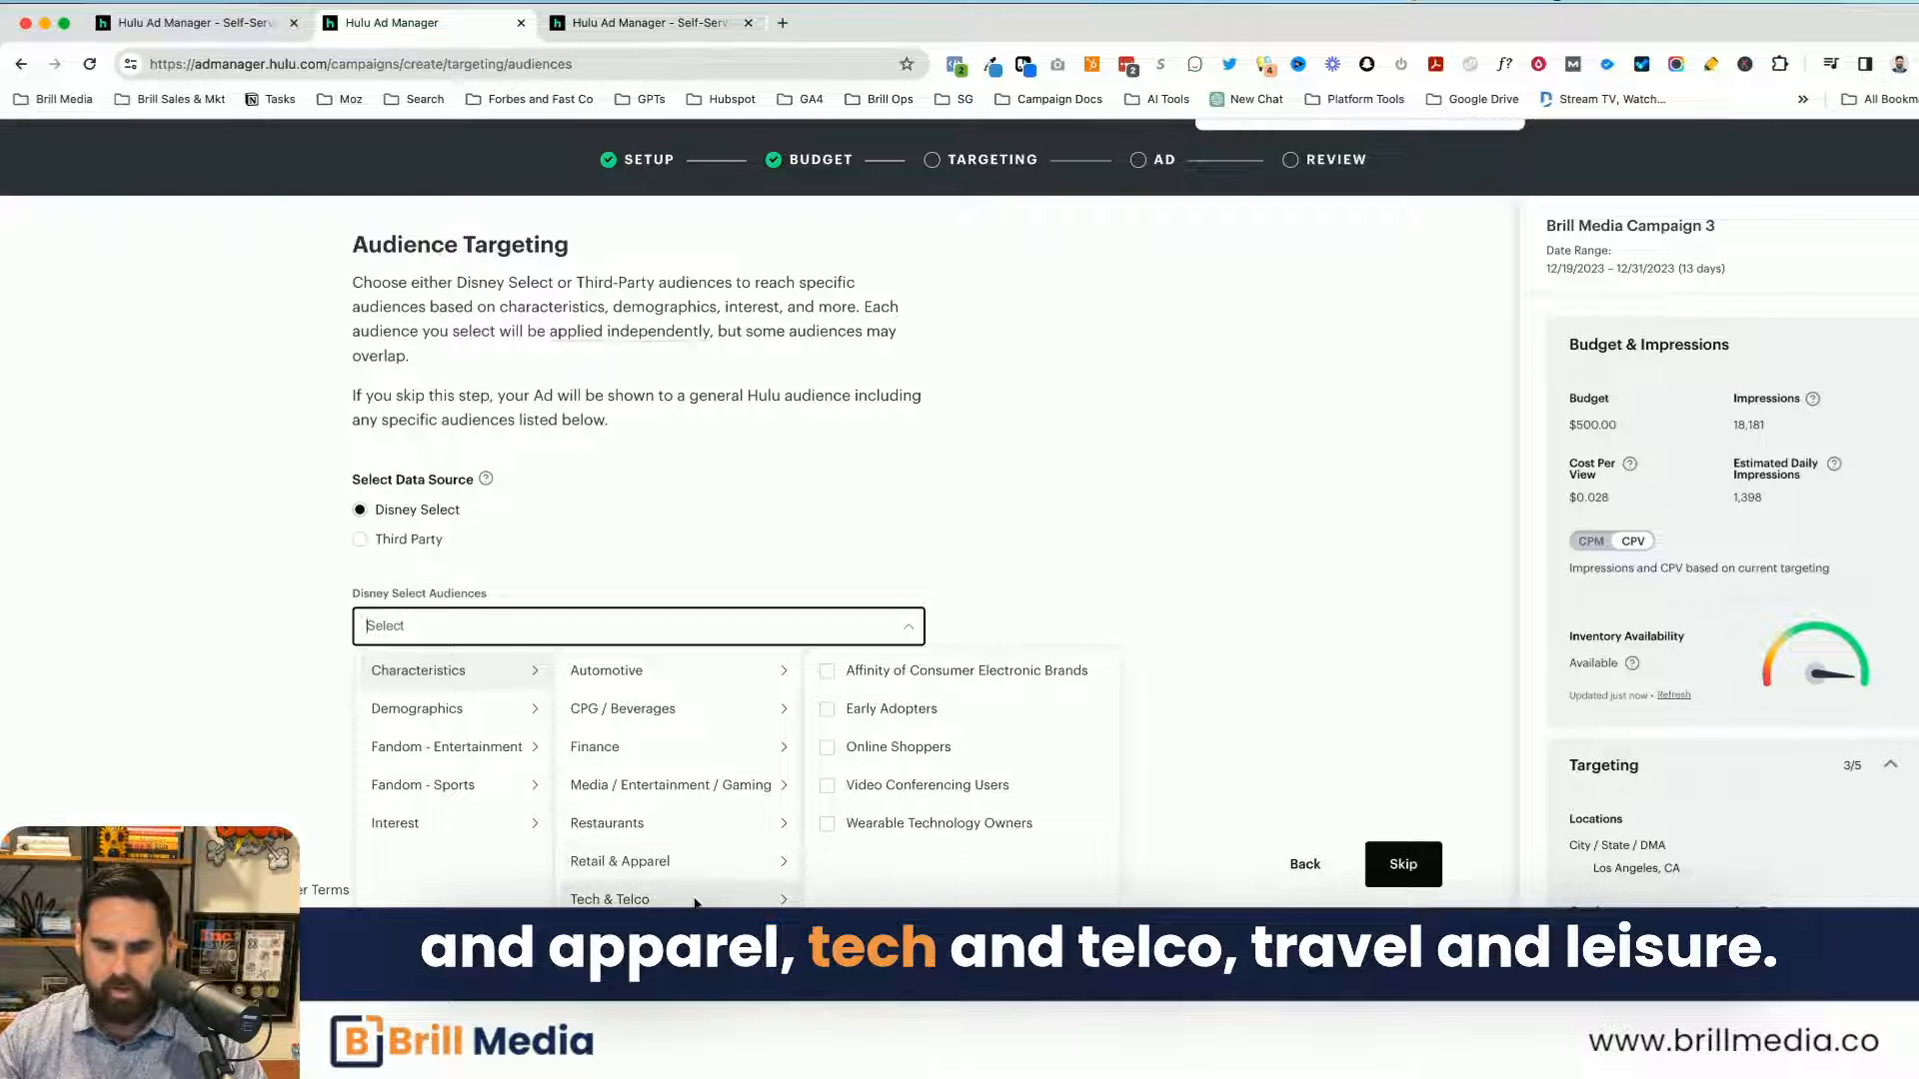
{"action": "left_click", "coordinate": [734, 938]}
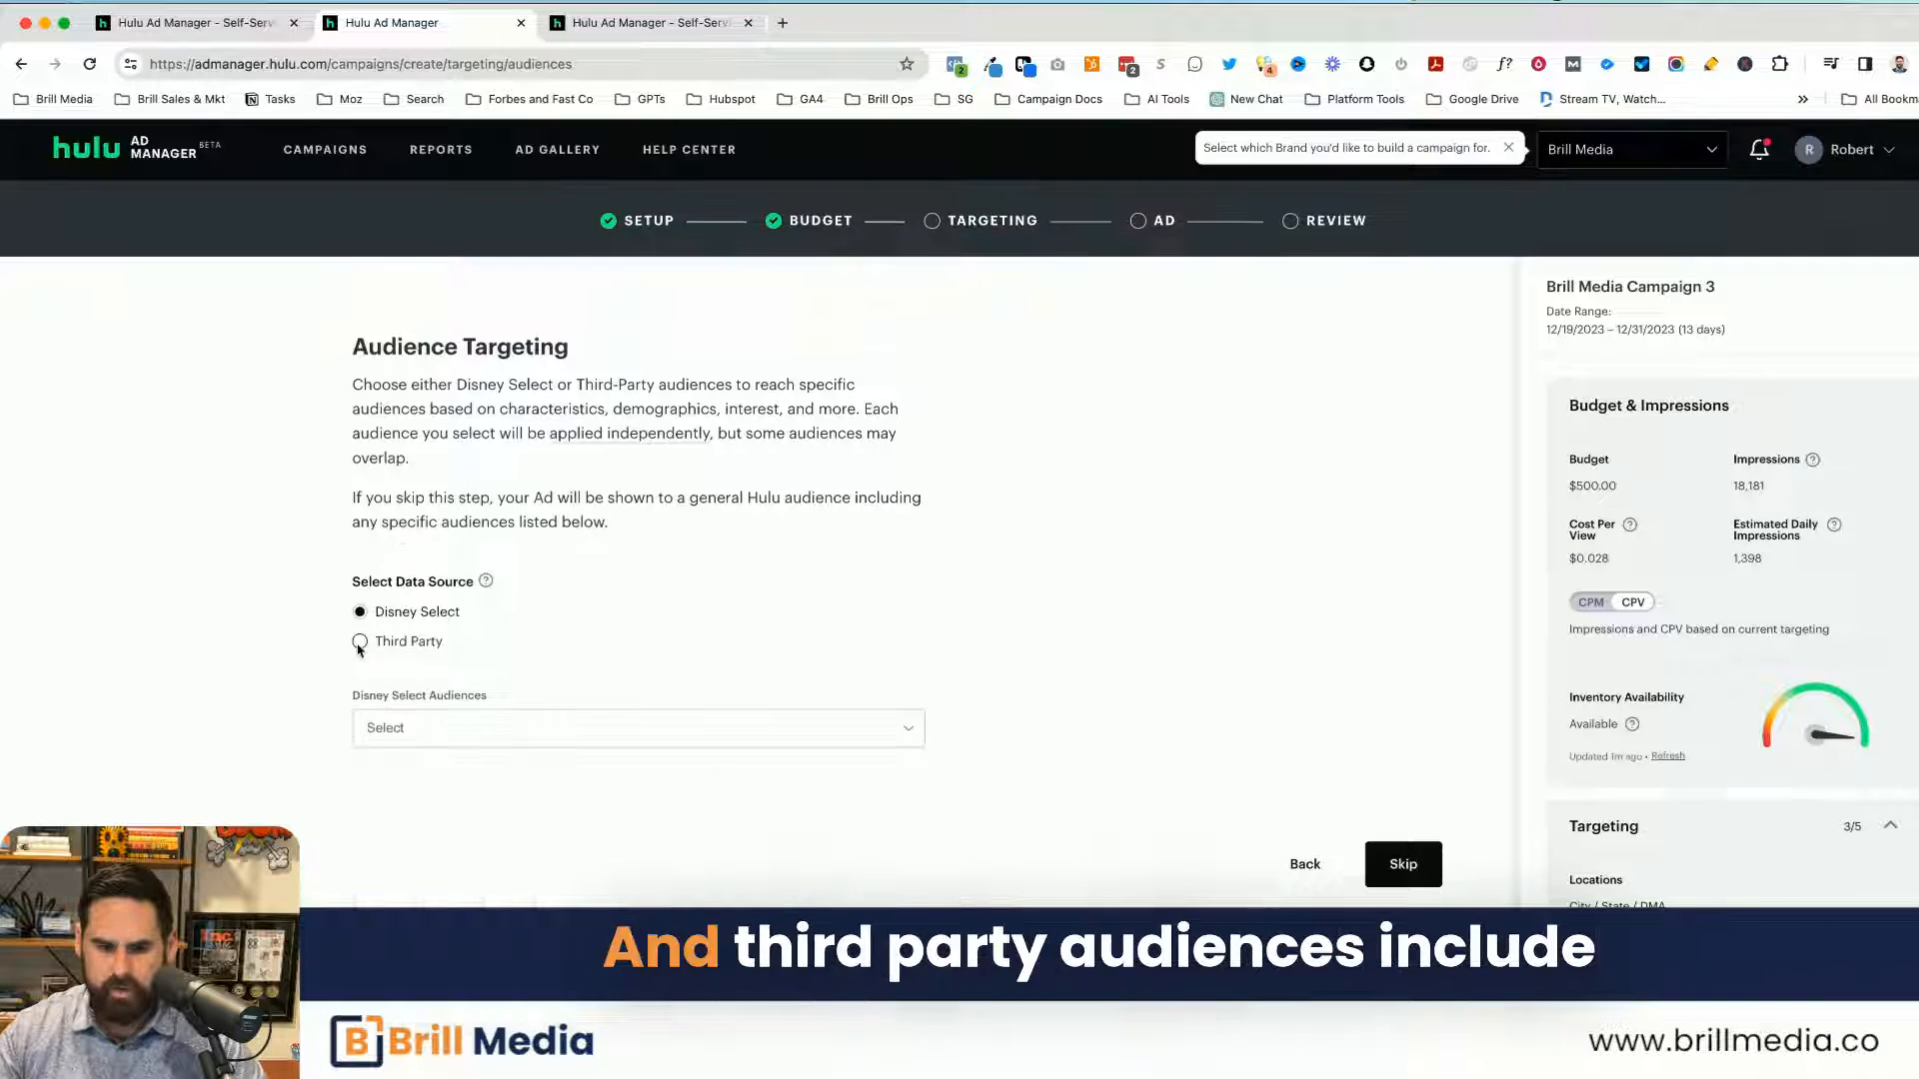
Step: Switch the audience data source to Third Party and examine its In-Market and Purchase characteristics audiences
{"action": "left_click", "coordinate": [360, 642]}
{"action": "left_click", "coordinate": [562, 741]}
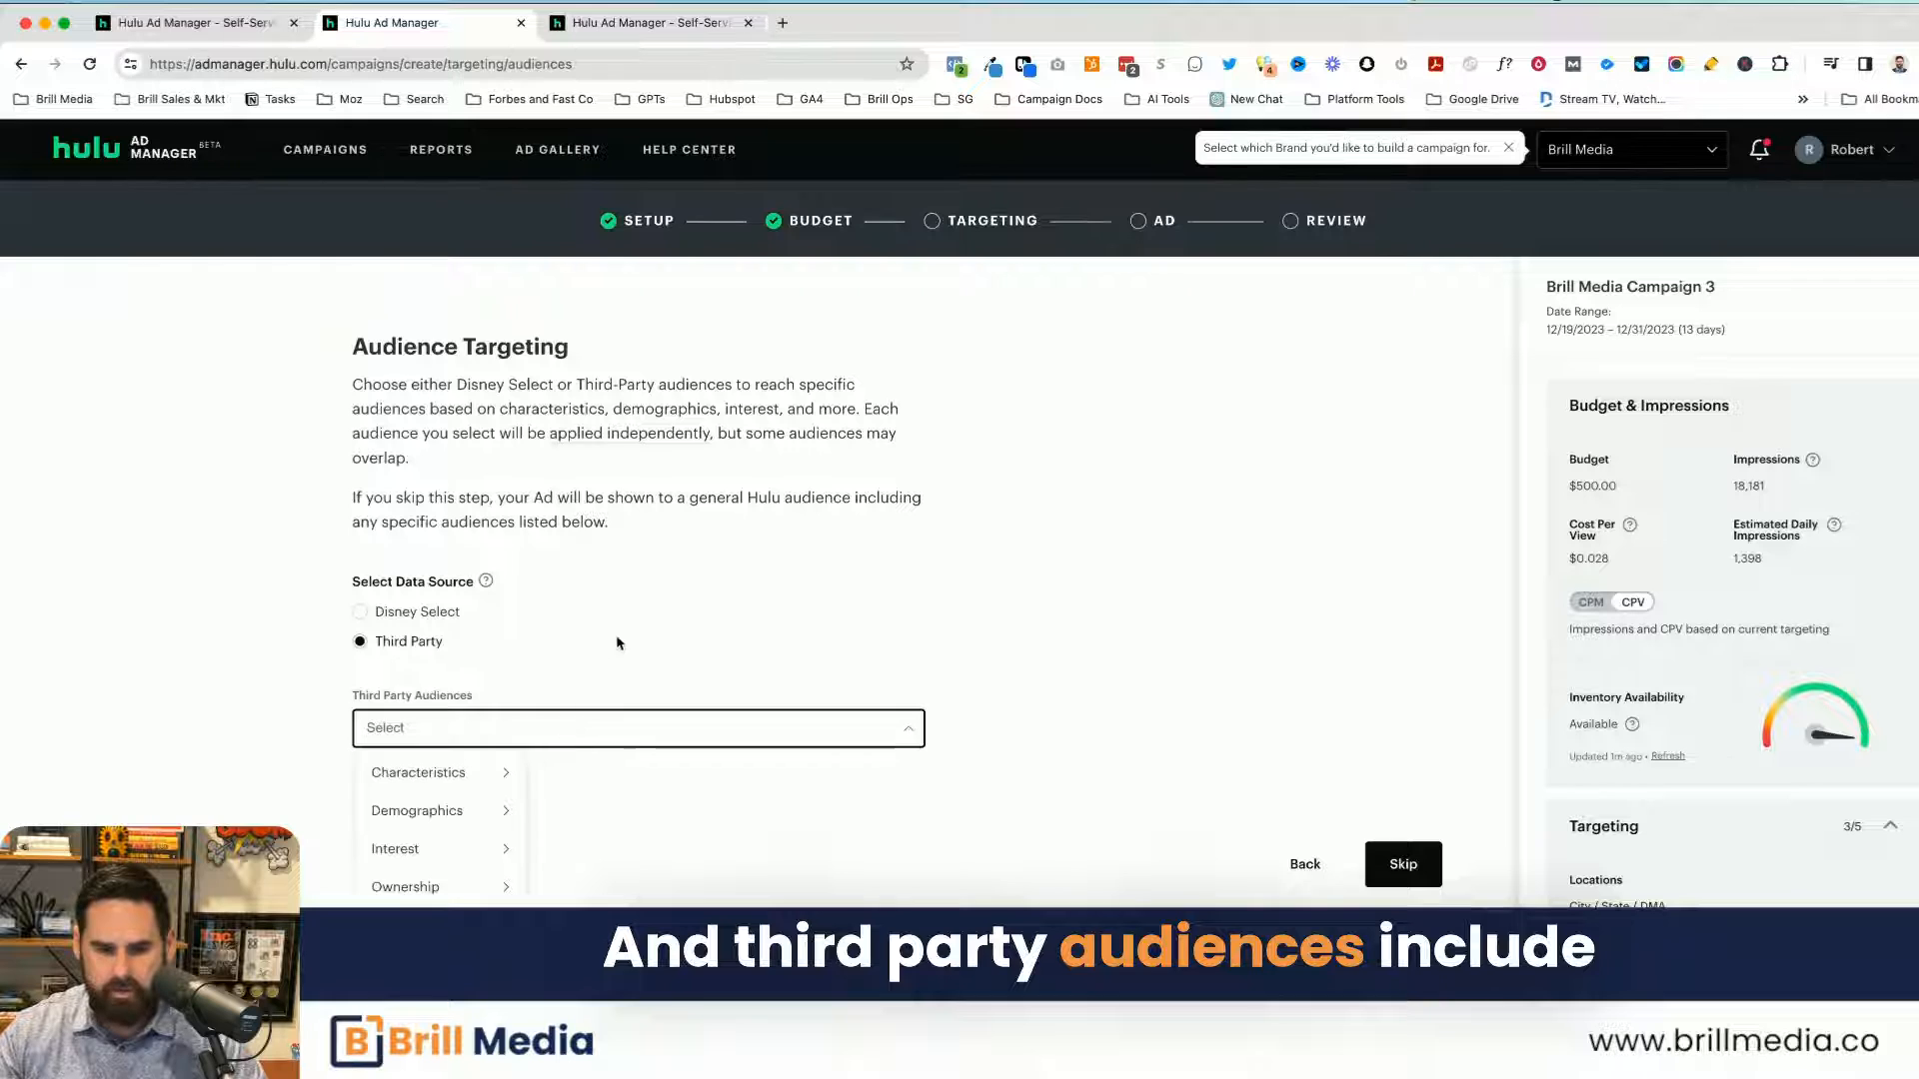
{"action": "left_click", "coordinate": [559, 772]}
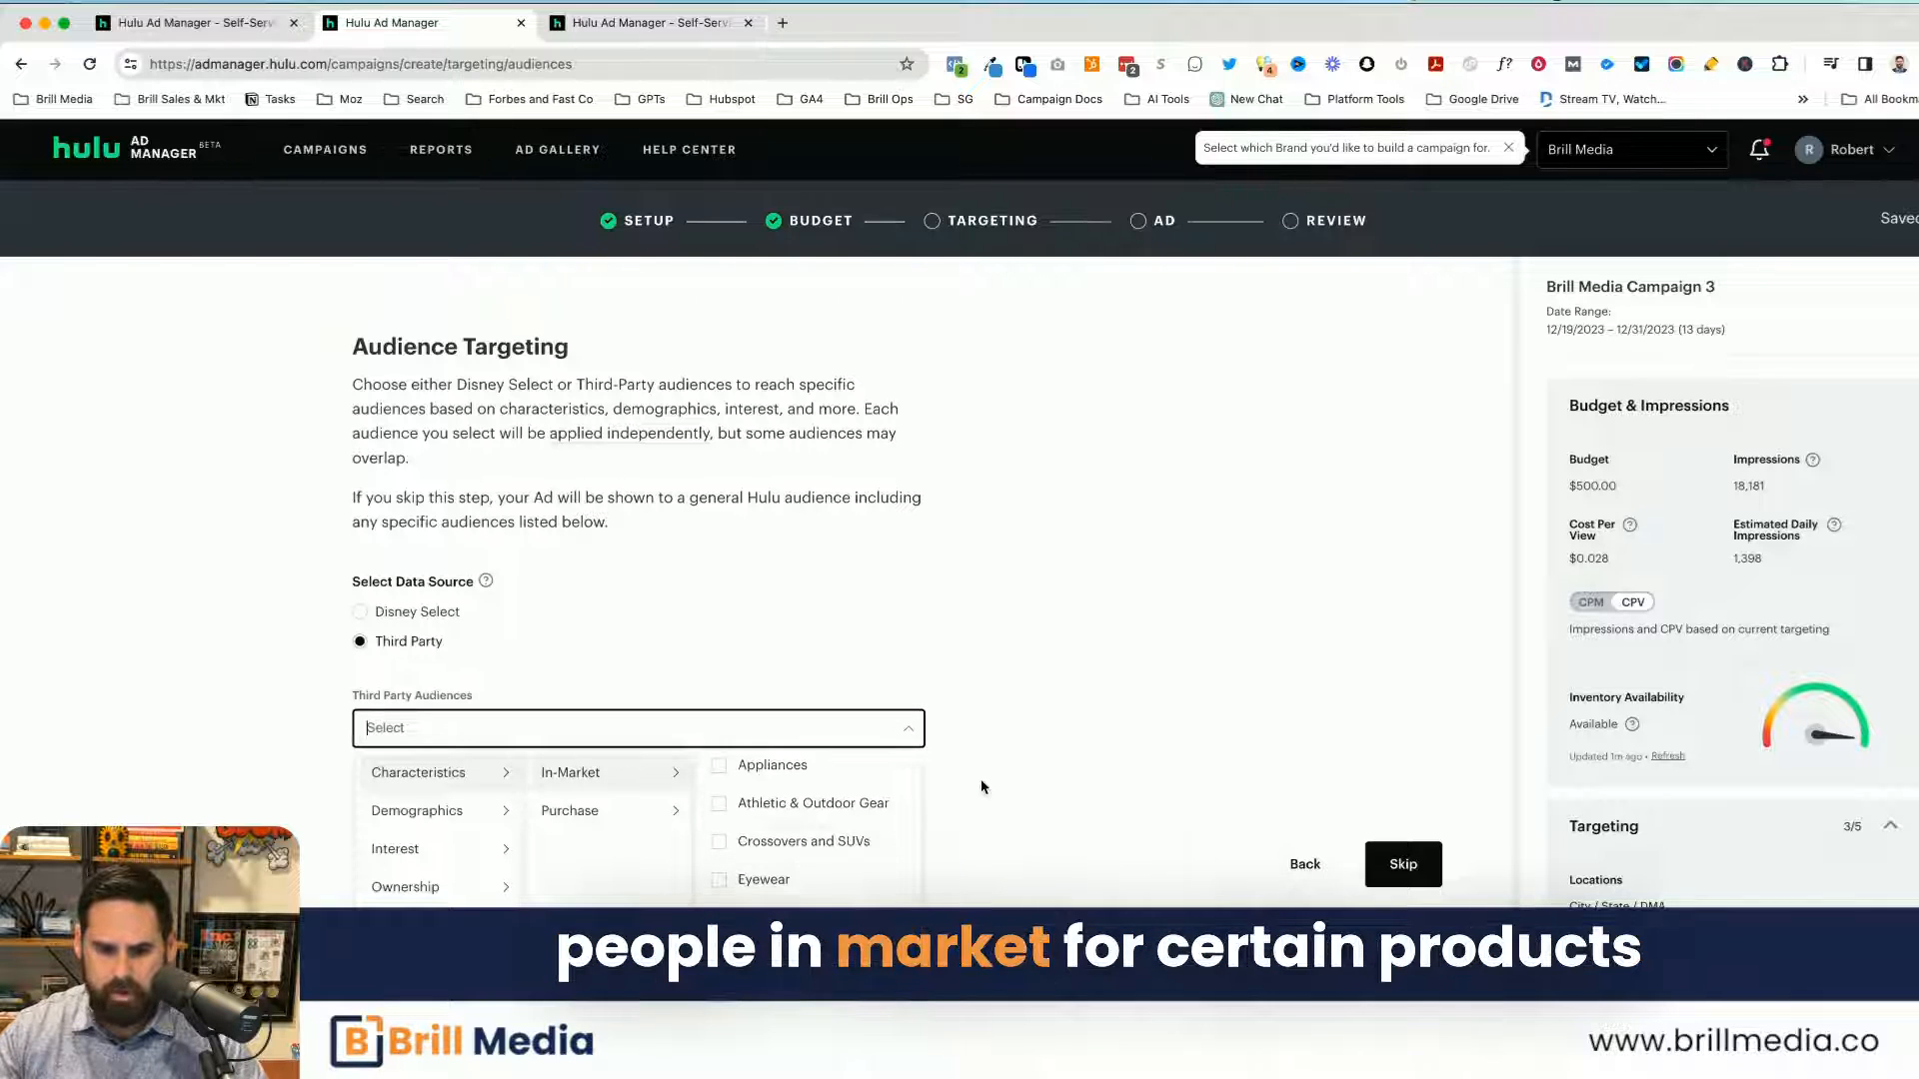
{"action": "scroll", "coordinate": [982, 785], "scroll_direction": "down", "scroll_amount": 2}
{"action": "scroll", "coordinate": [779, 788], "scroll_direction": "up", "scroll_amount": 1}
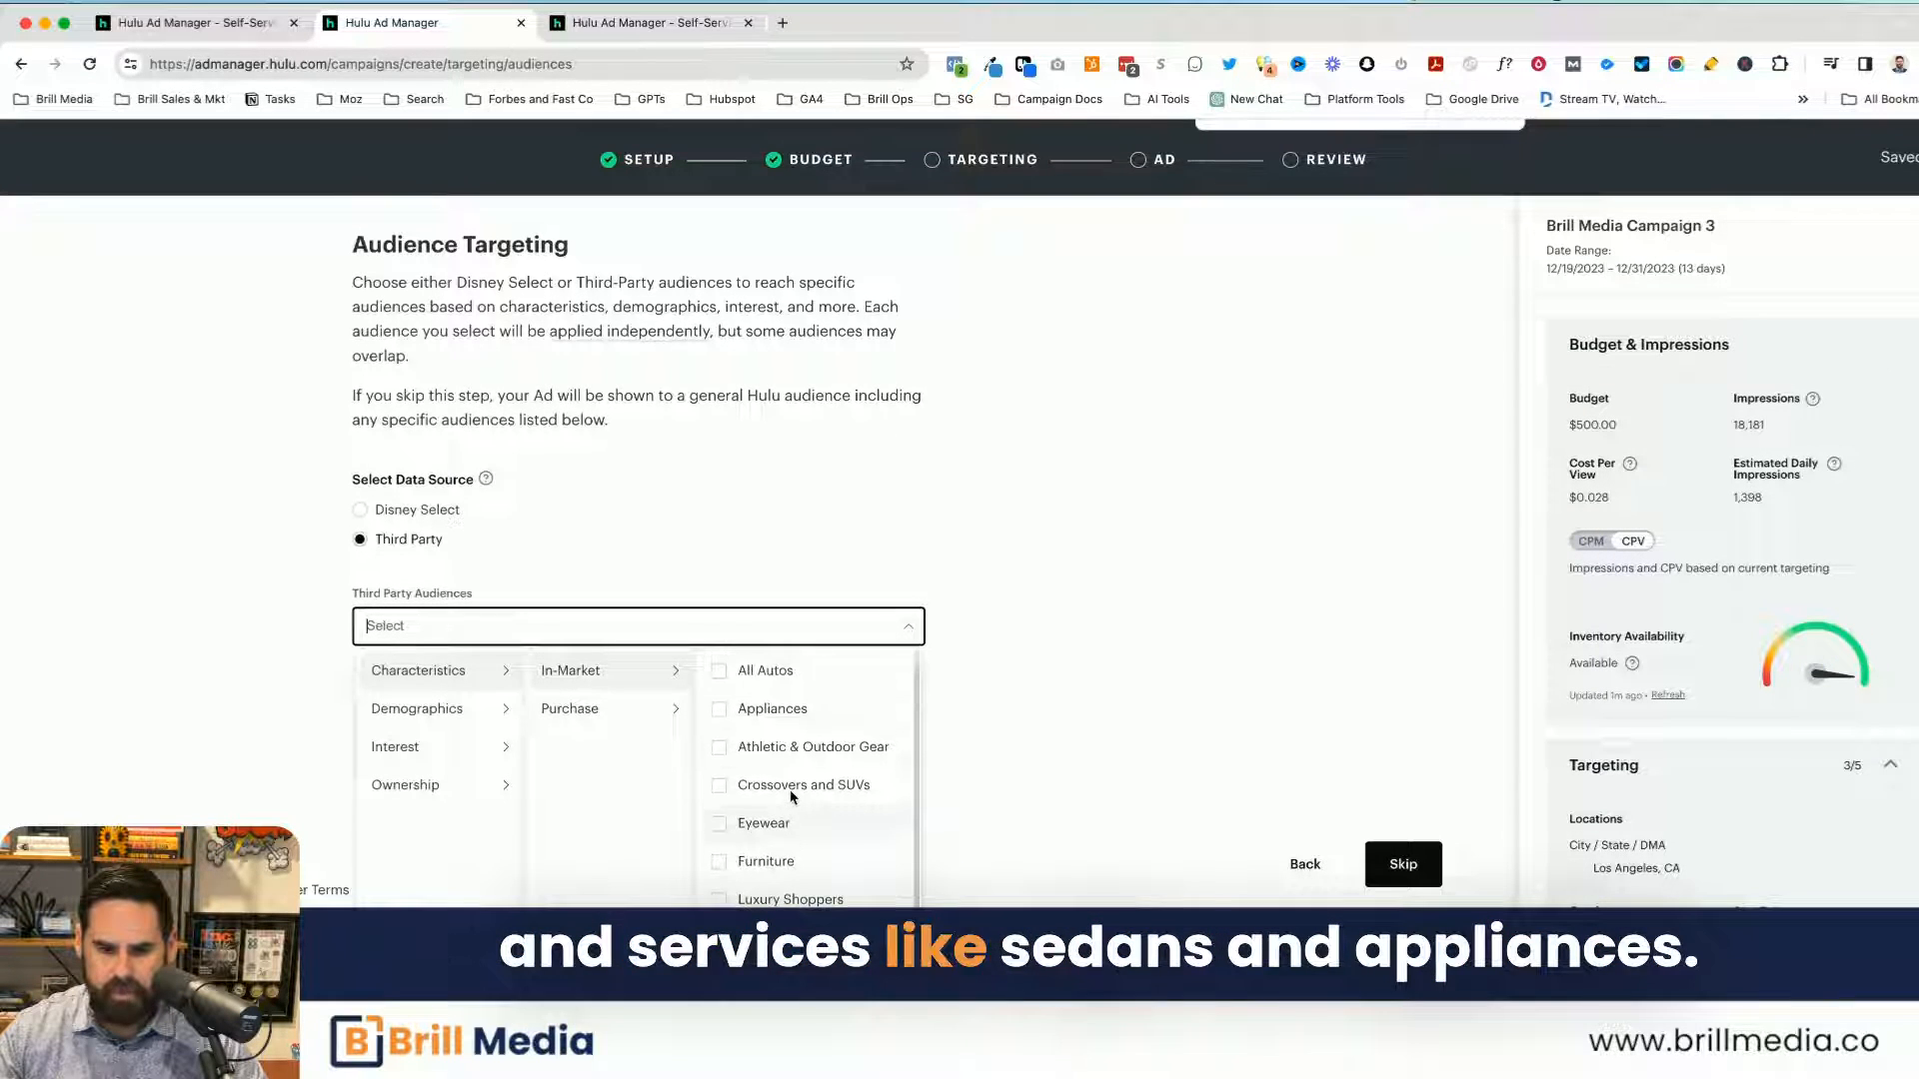
{"action": "left_click", "coordinate": [611, 721]}
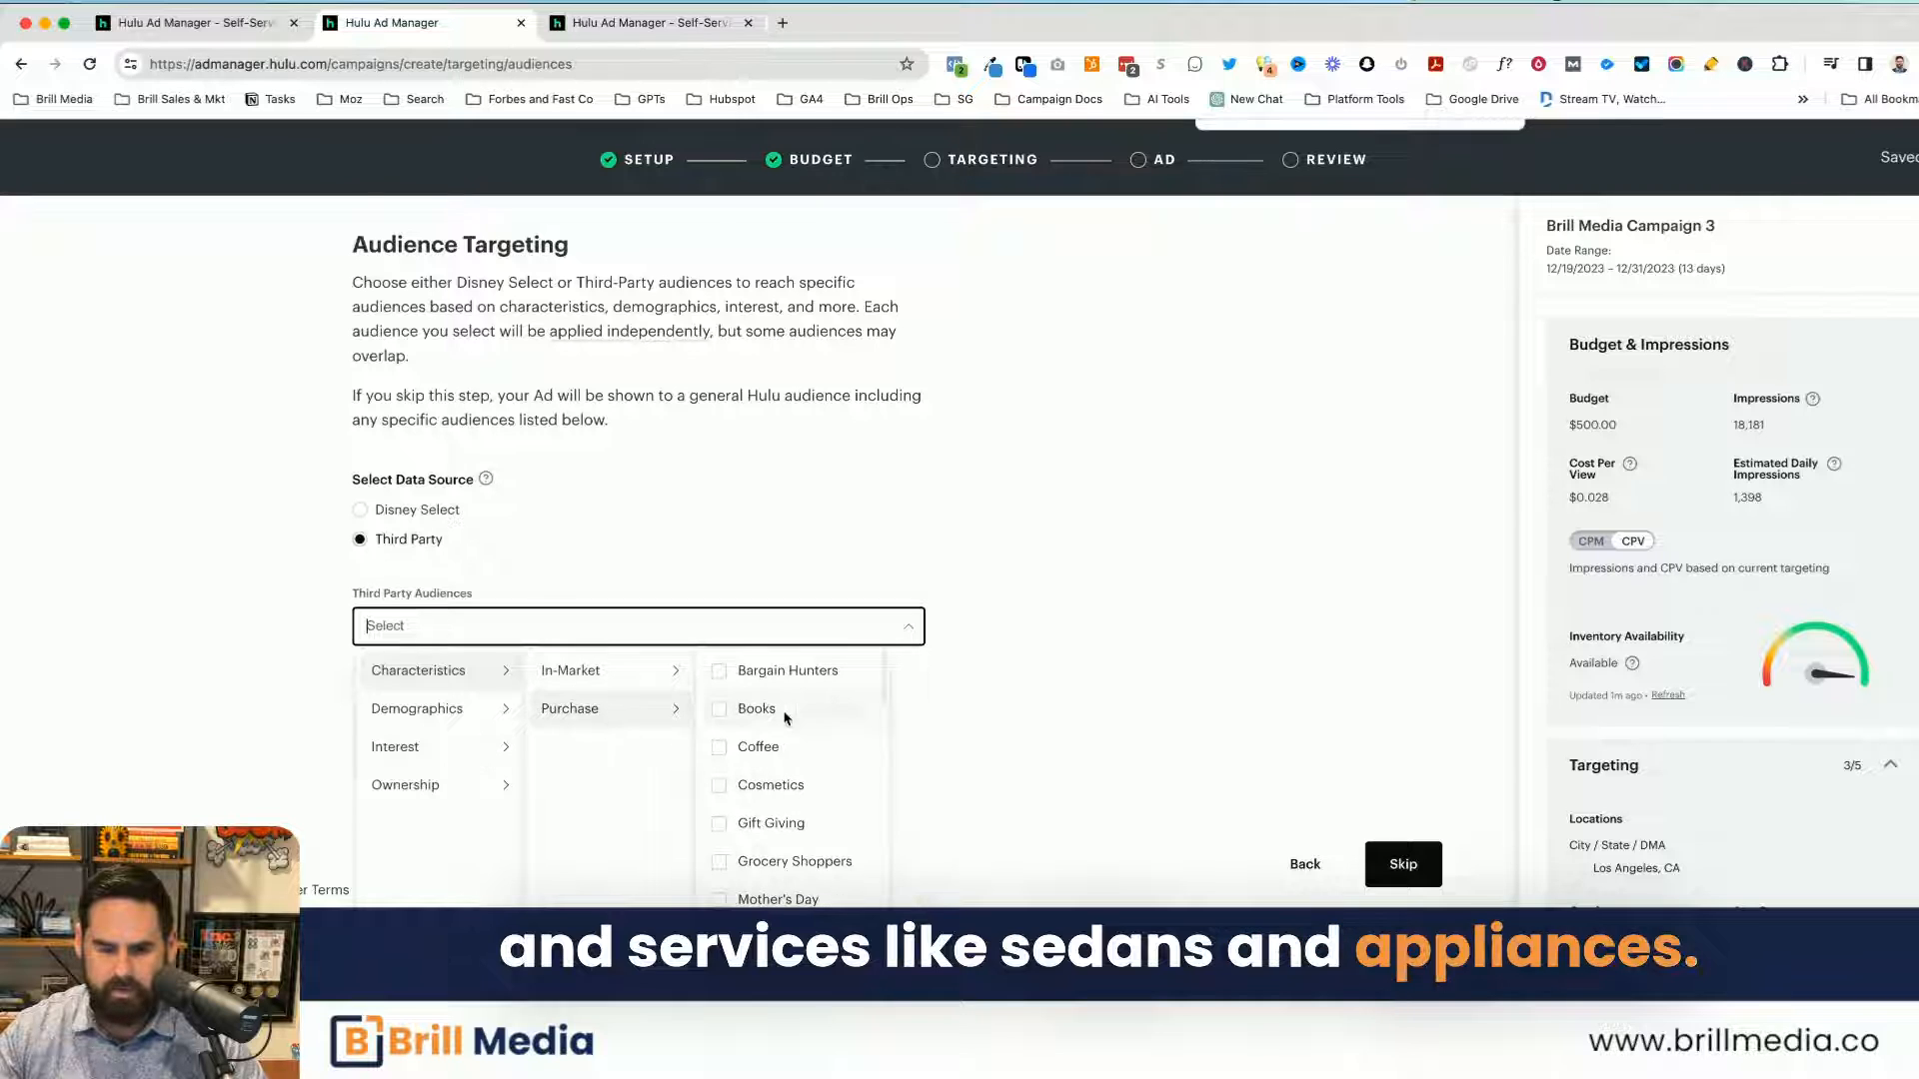
{"action": "scroll", "coordinate": [798, 719], "scroll_direction": "down", "scroll_amount": 1}
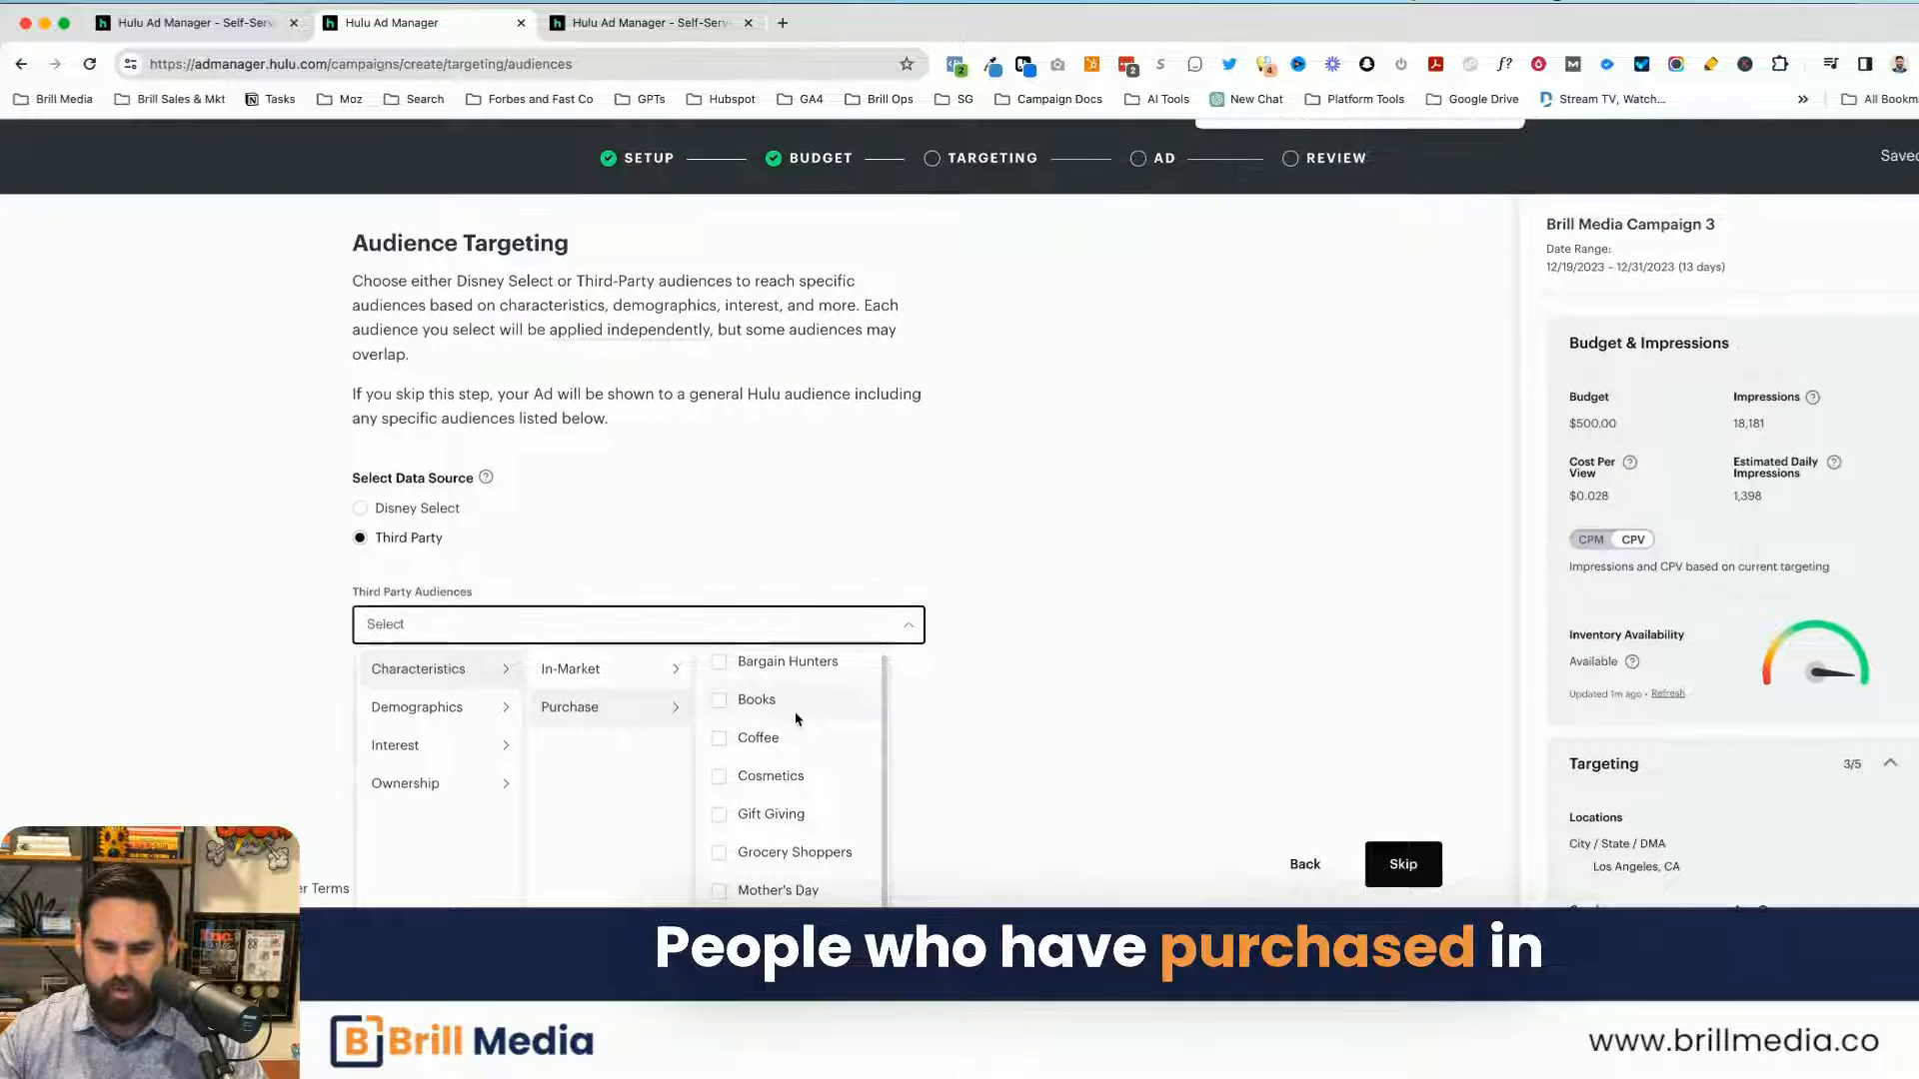
{"action": "scroll", "coordinate": [796, 719], "scroll_direction": "up", "scroll_amount": 1}
{"action": "scroll", "coordinate": [802, 653], "scroll_direction": "down", "scroll_amount": 1}
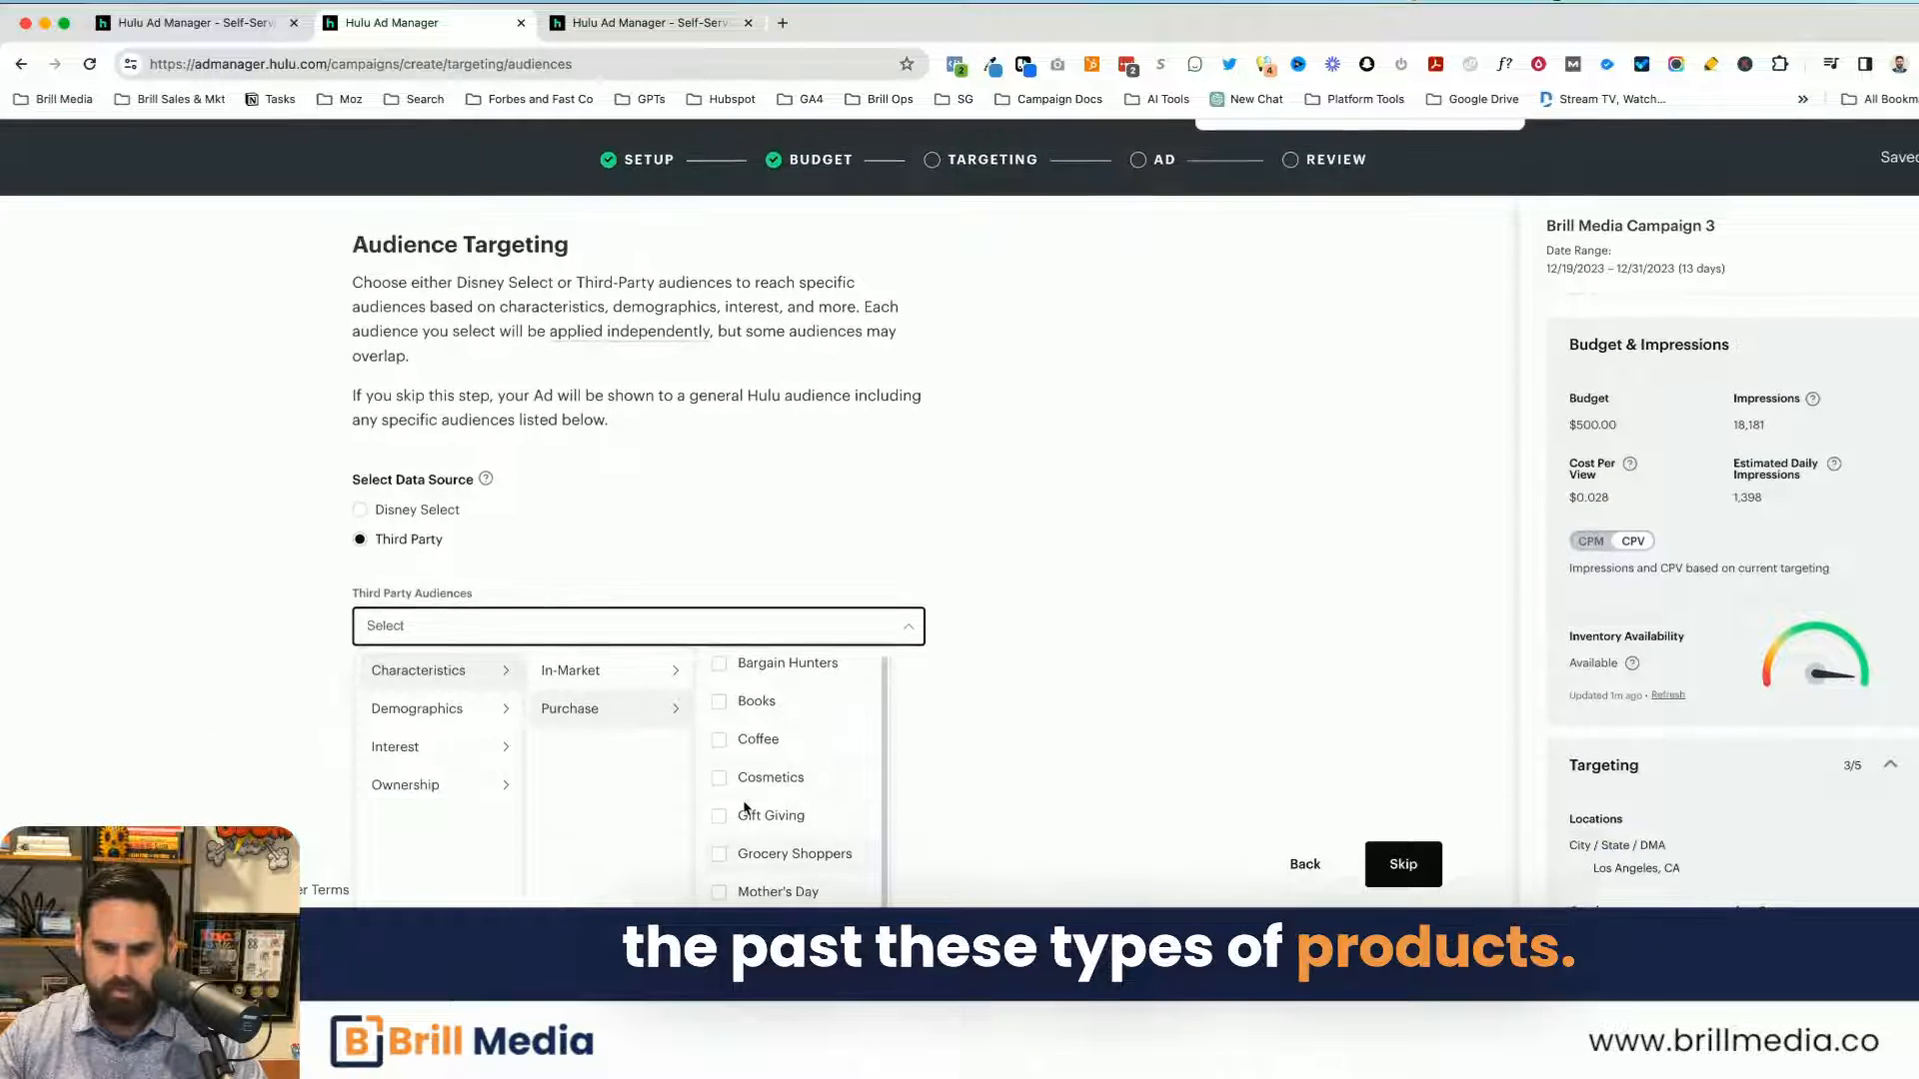
Step: Add the Entrepreneurs / Start-Ups / SMB Owners and Upper Management audiences from the Career demographics
{"action": "left_click", "coordinate": [416, 709]}
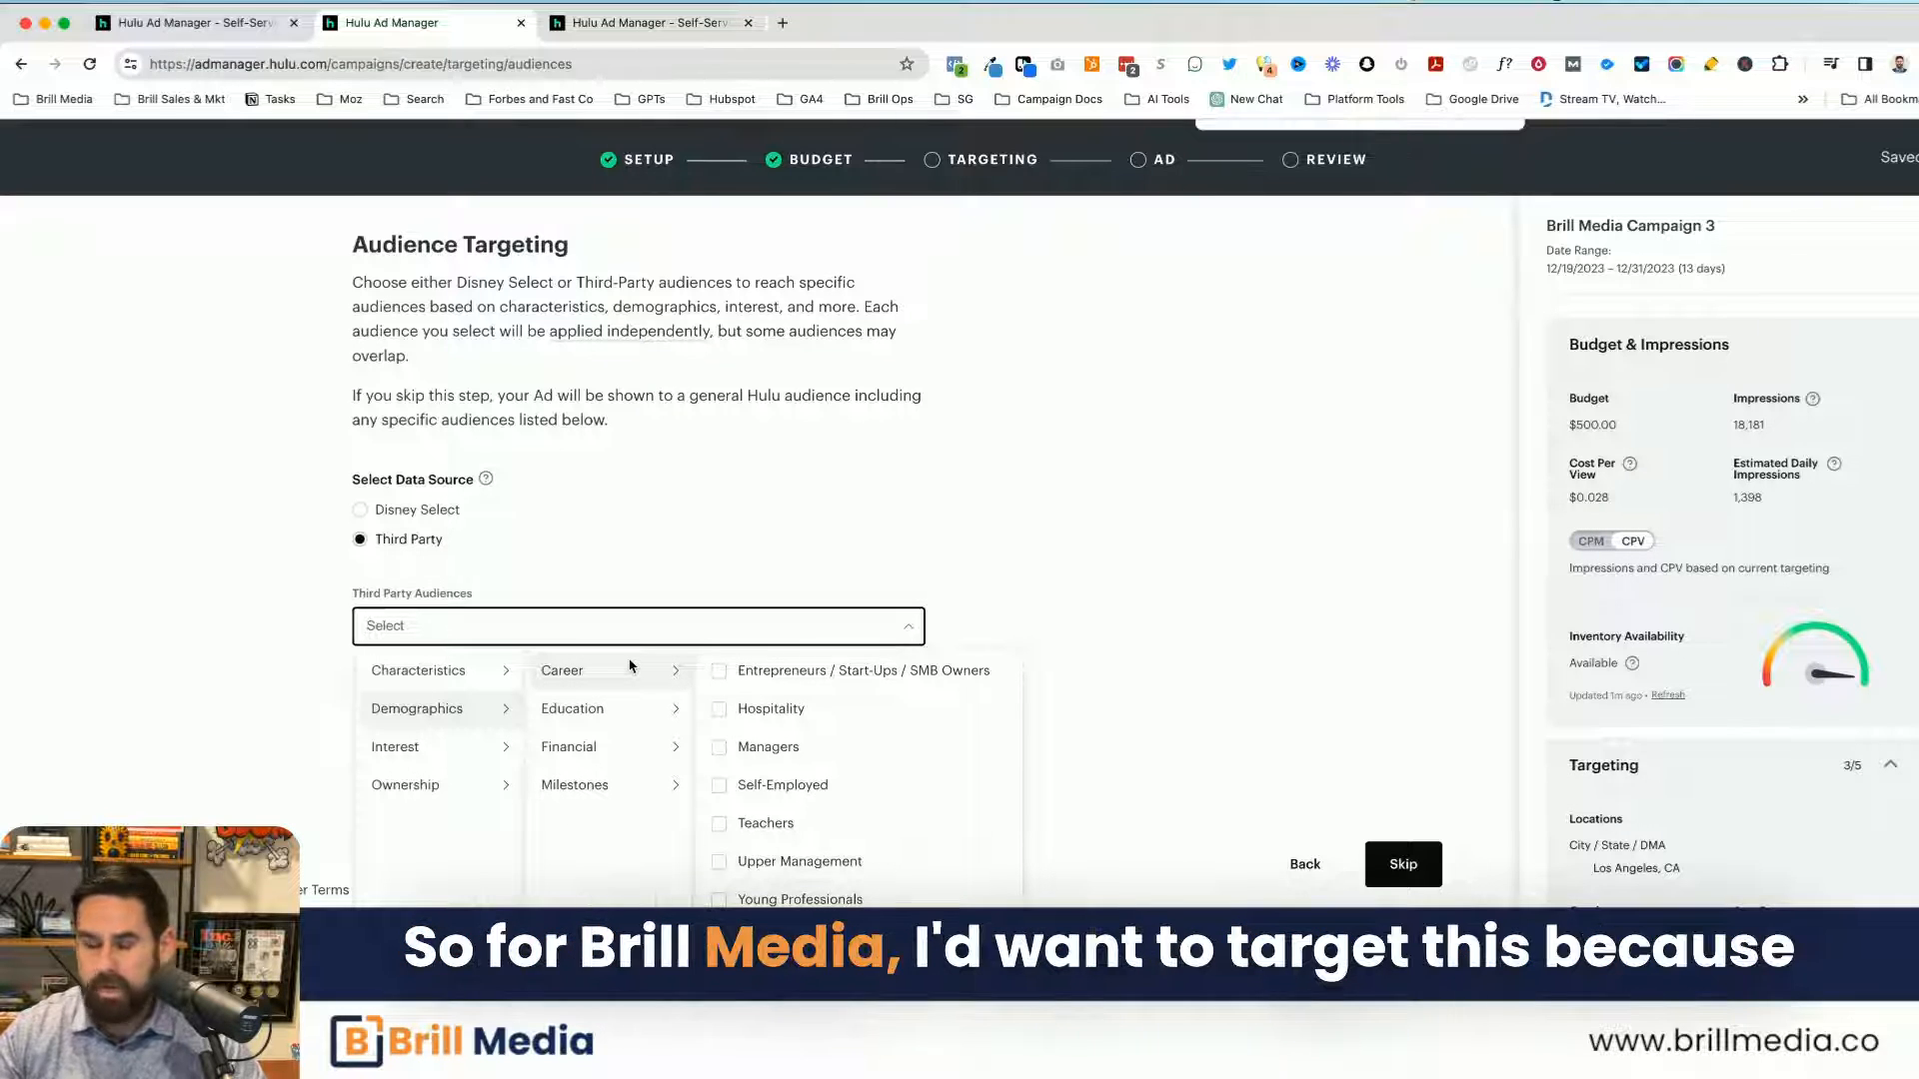
{"action": "left_click", "coordinate": [719, 675]}
{"action": "left_click", "coordinate": [730, 866]}
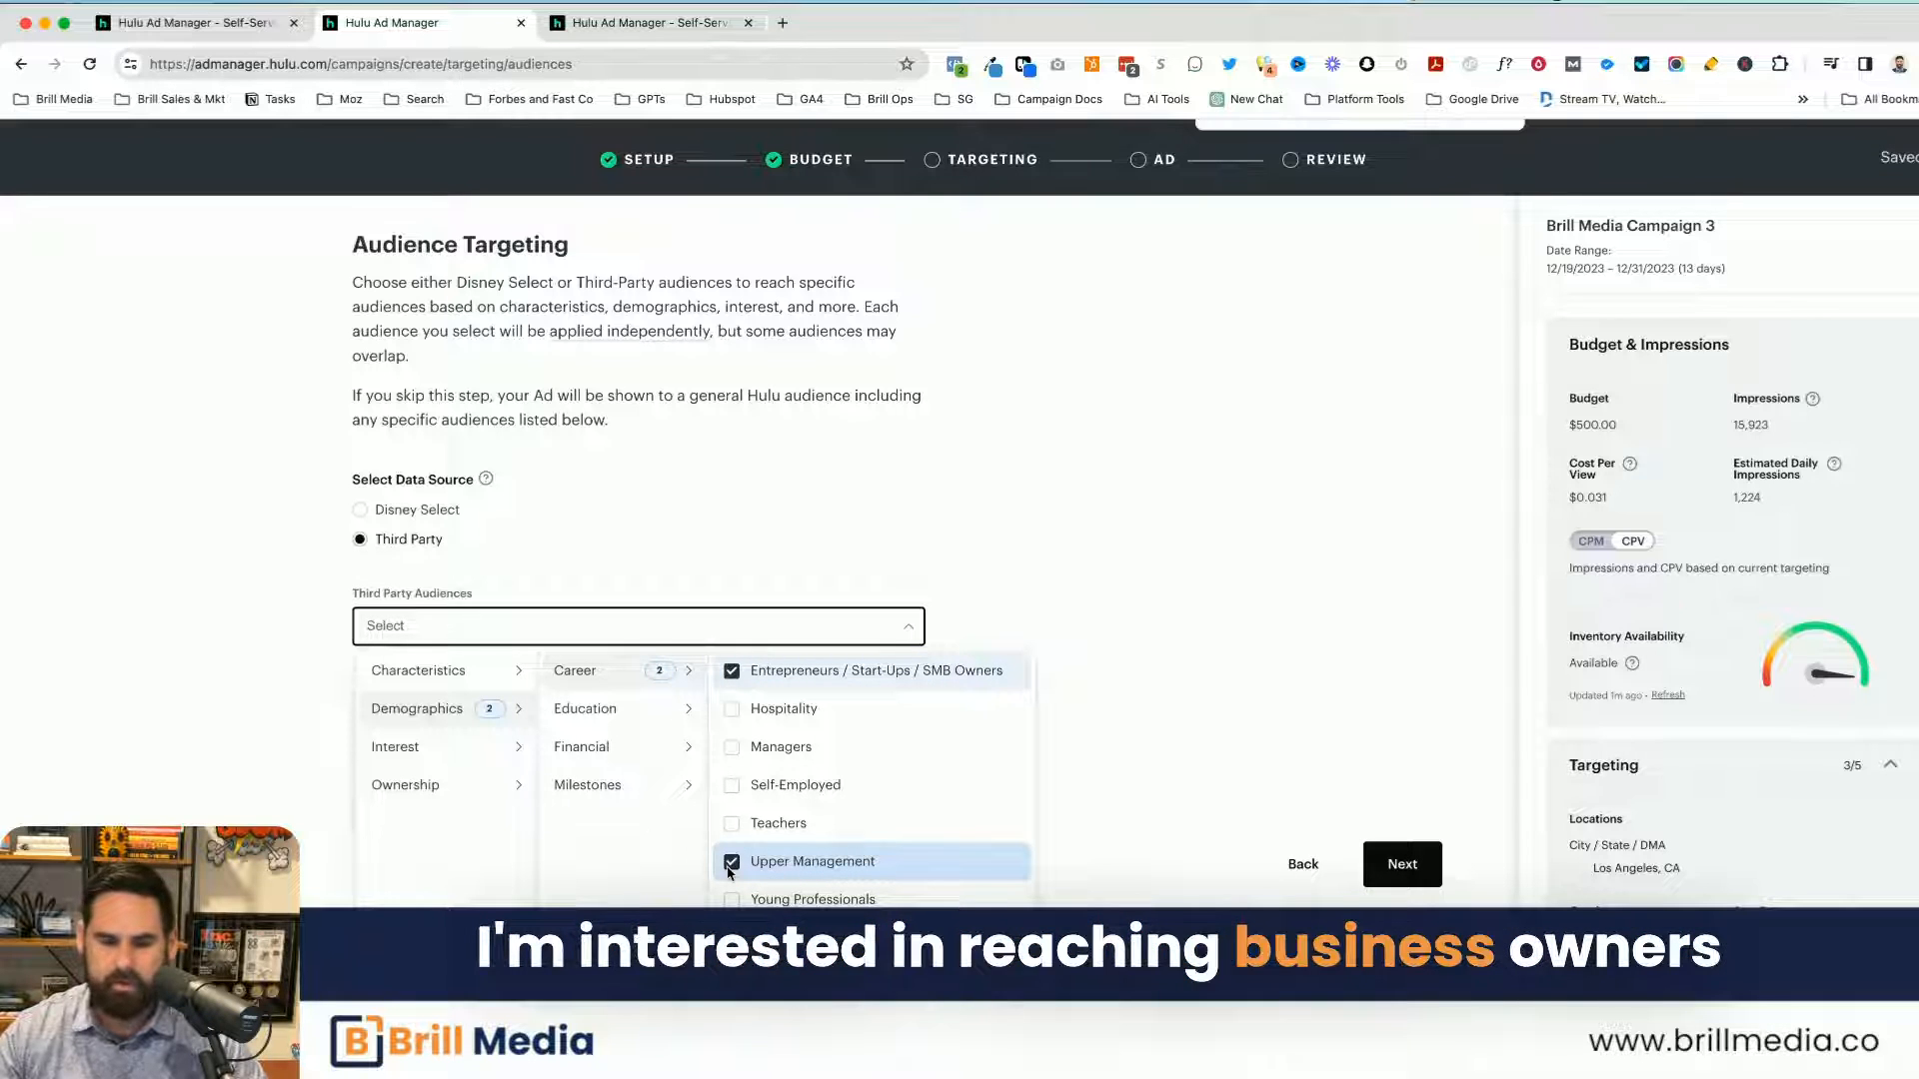
Step: Check the cost per view for the narrowed audience and switch the estimate to CPM
{"action": "left_click", "coordinate": [659, 715]}
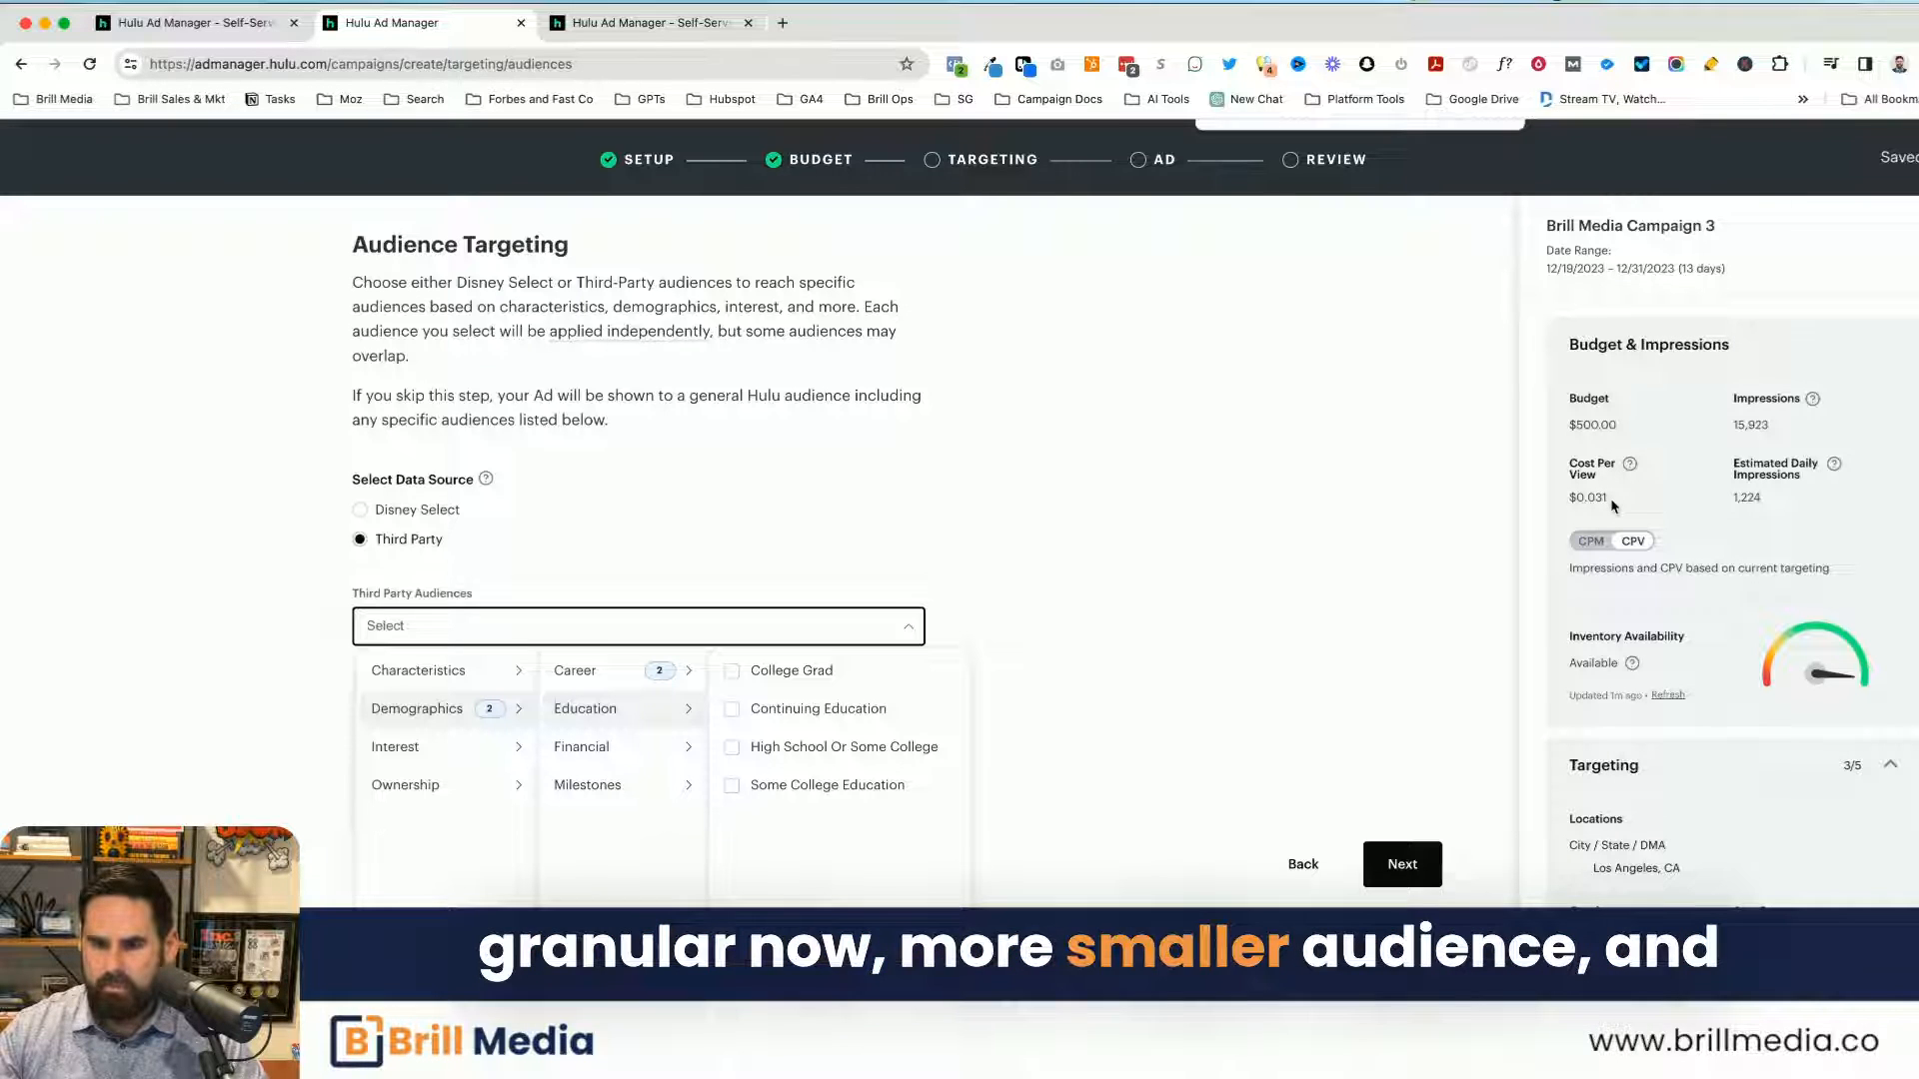
{"action": "left_click_drag", "start_coordinate": [1611, 500], "coordinate": [1584, 499]}
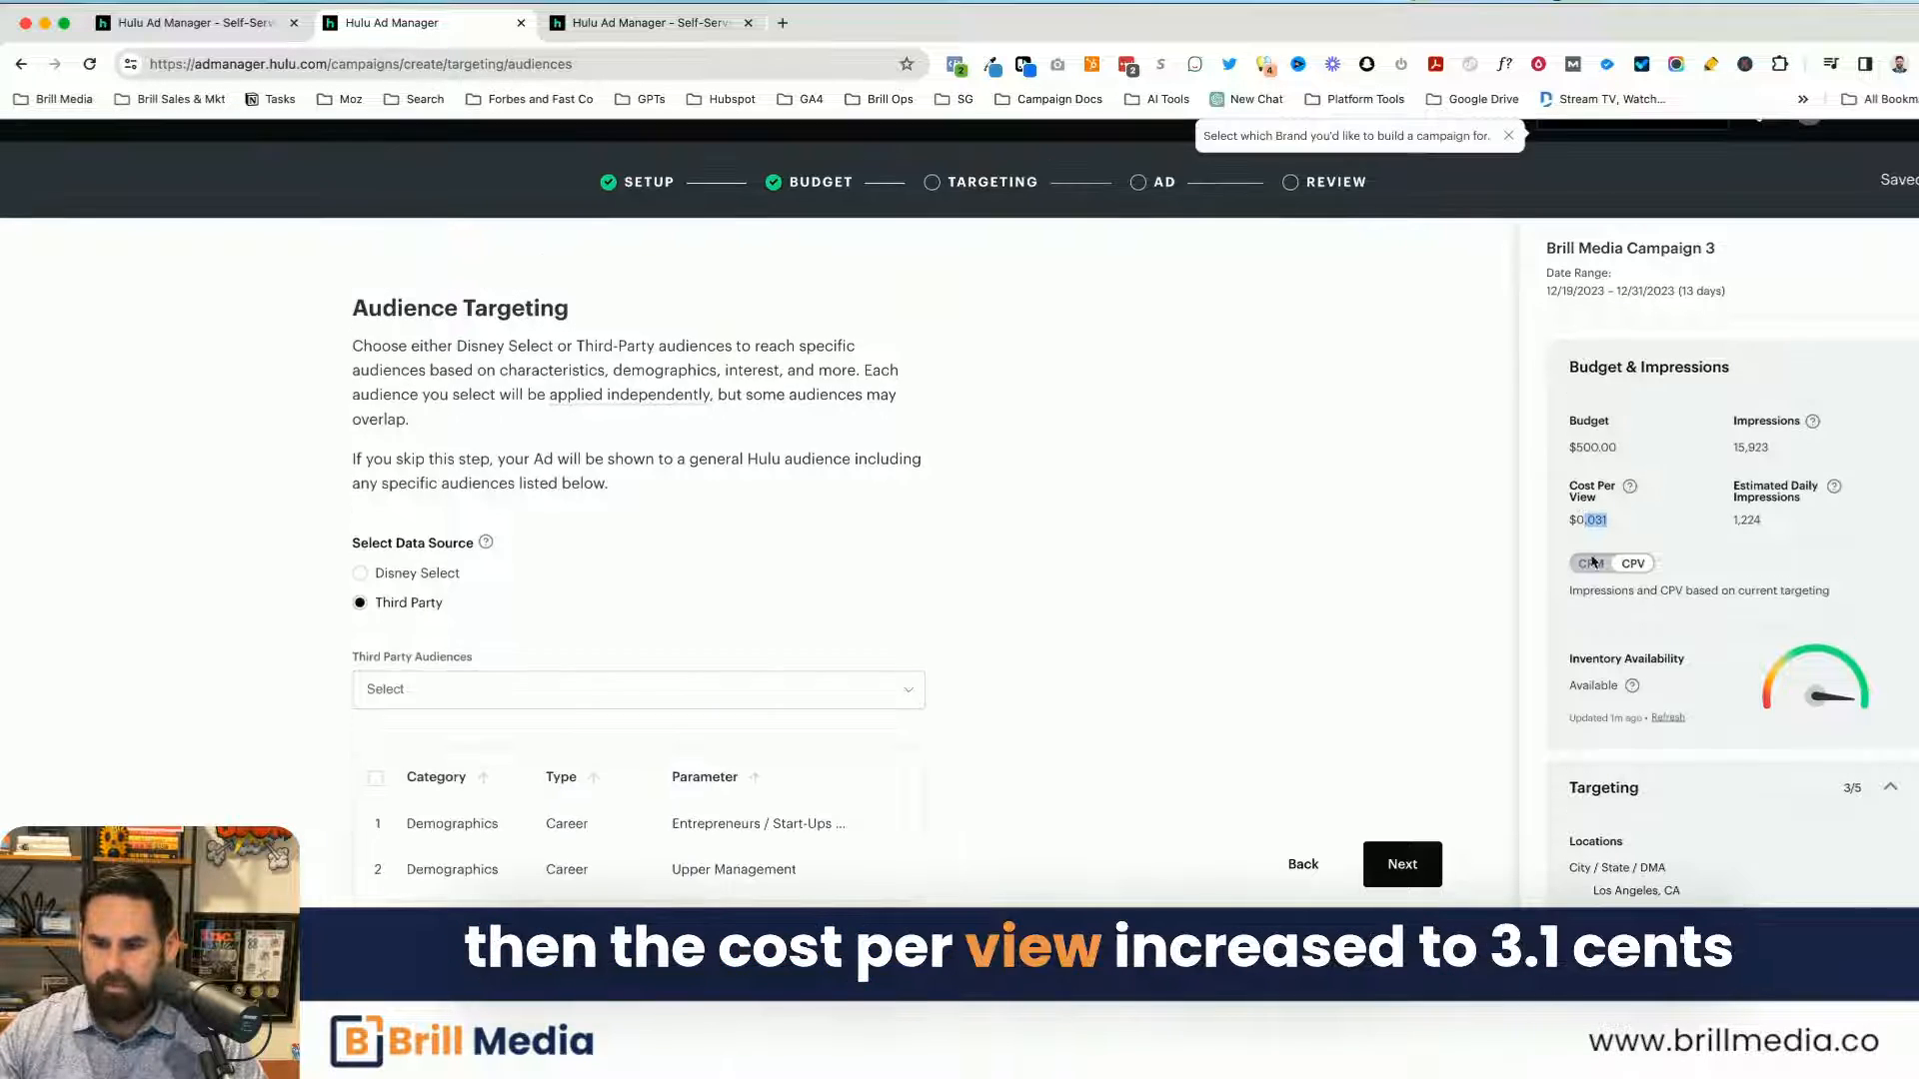
{"action": "left_click", "coordinate": [1592, 564]}
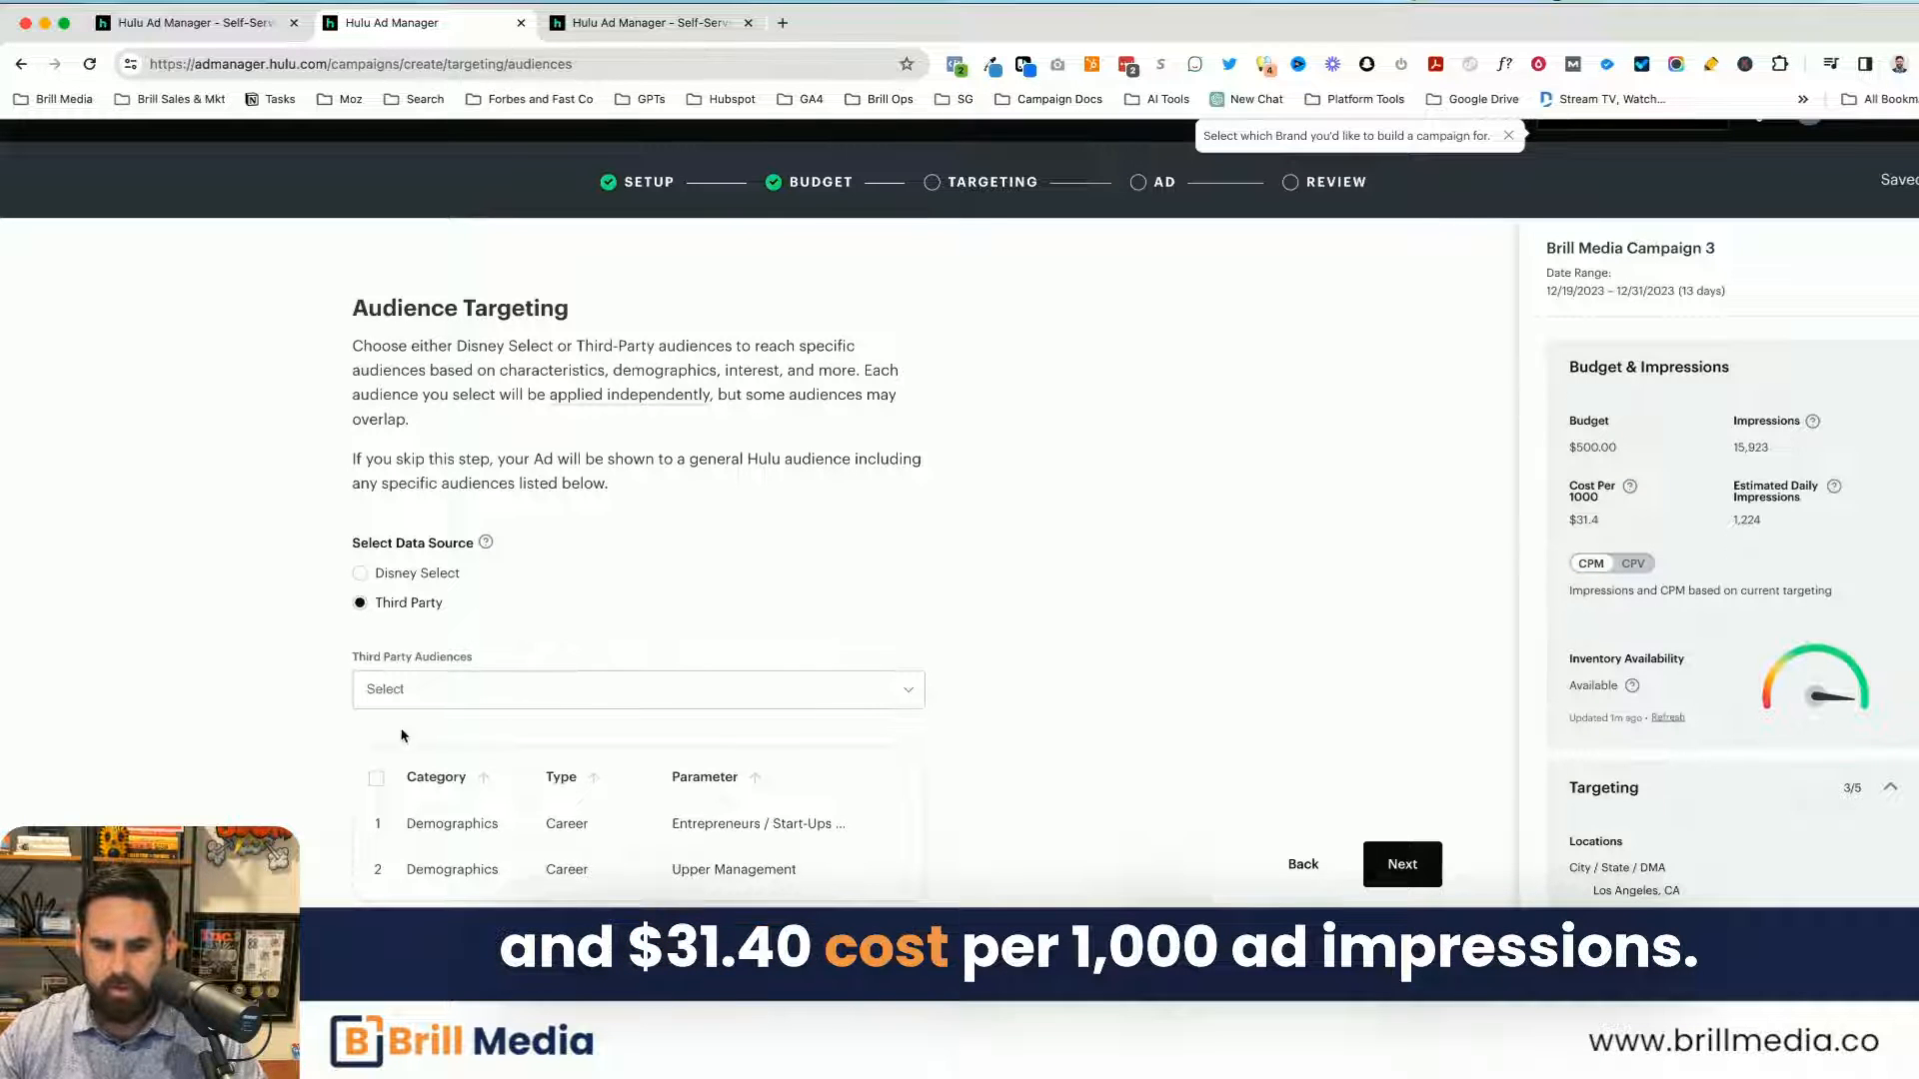
Step: Examine the remaining third-party audiences: Financial and Milestones demographics, the Interest categories, and Home and Pets ownership
{"action": "left_click", "coordinate": [450, 699]}
{"action": "mouse_move", "coordinate": [446, 777]}
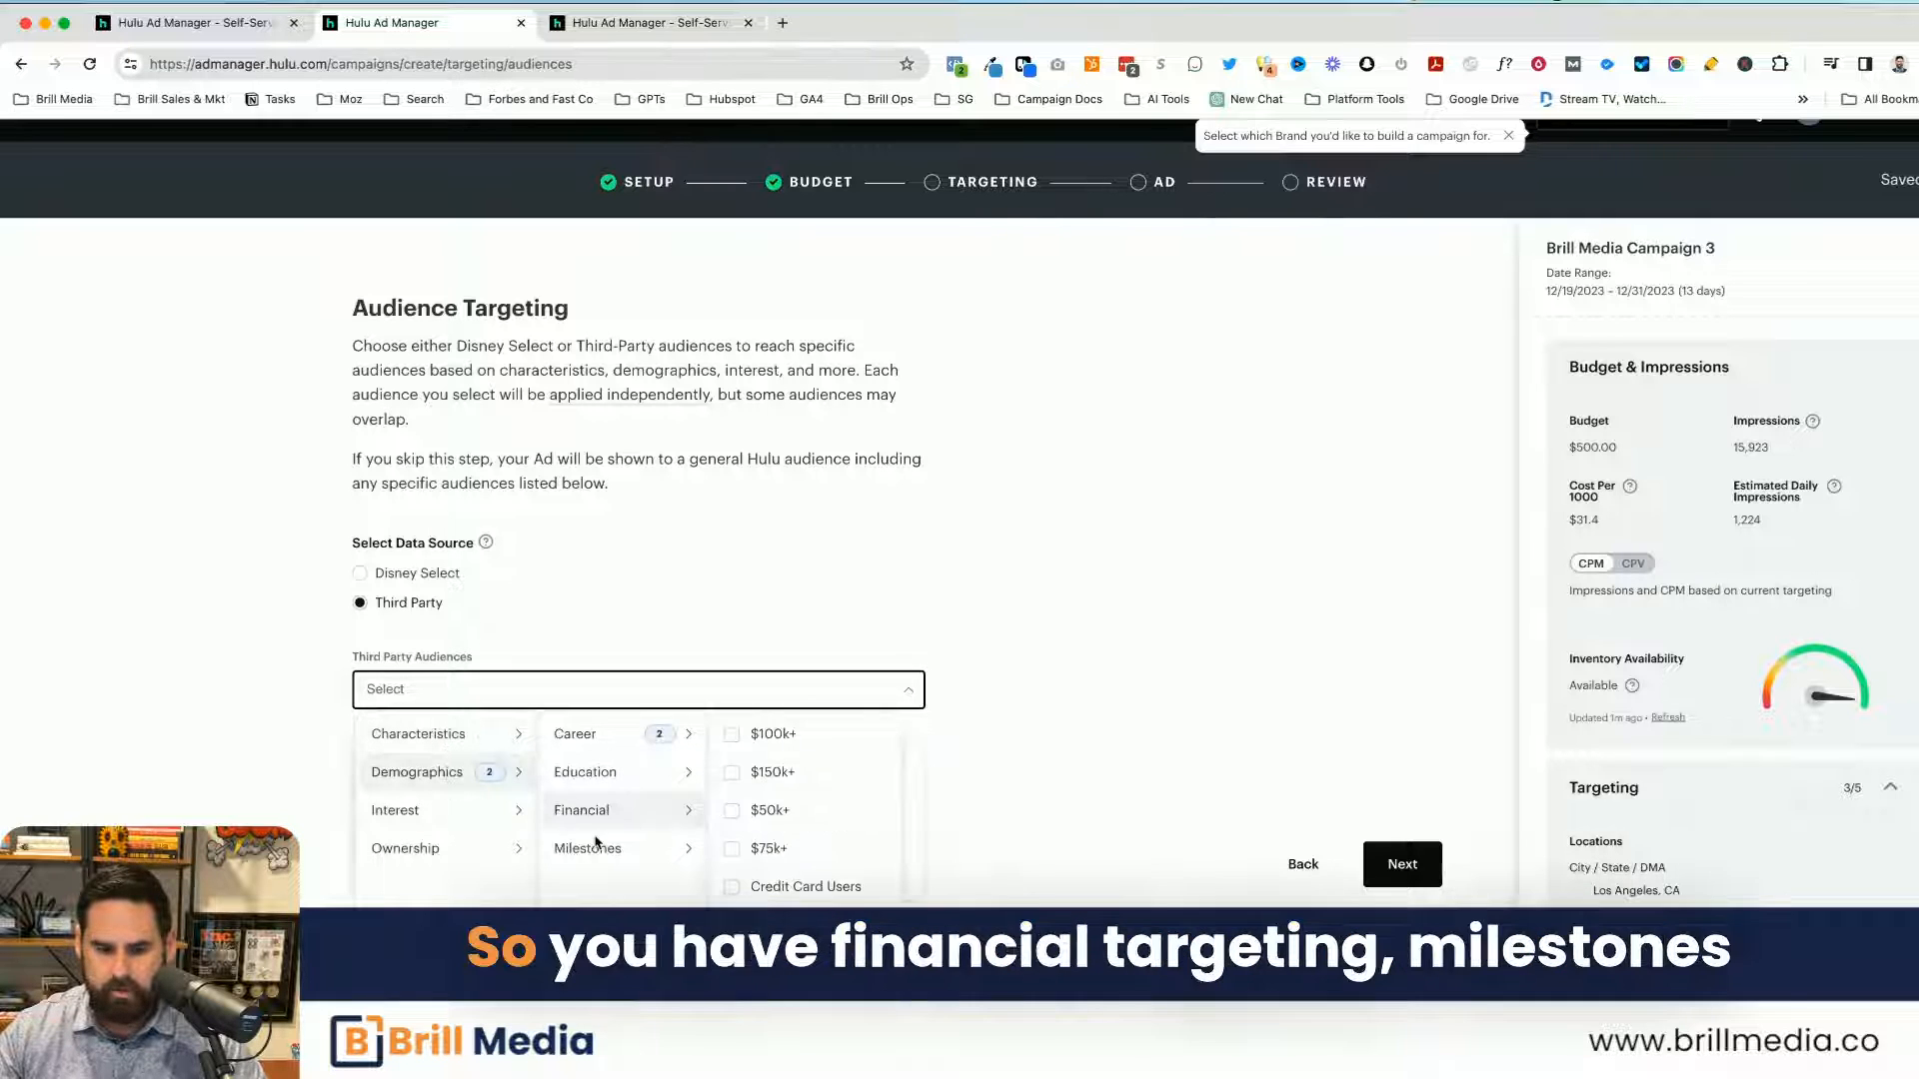
{"action": "mouse_move", "coordinate": [602, 859]}
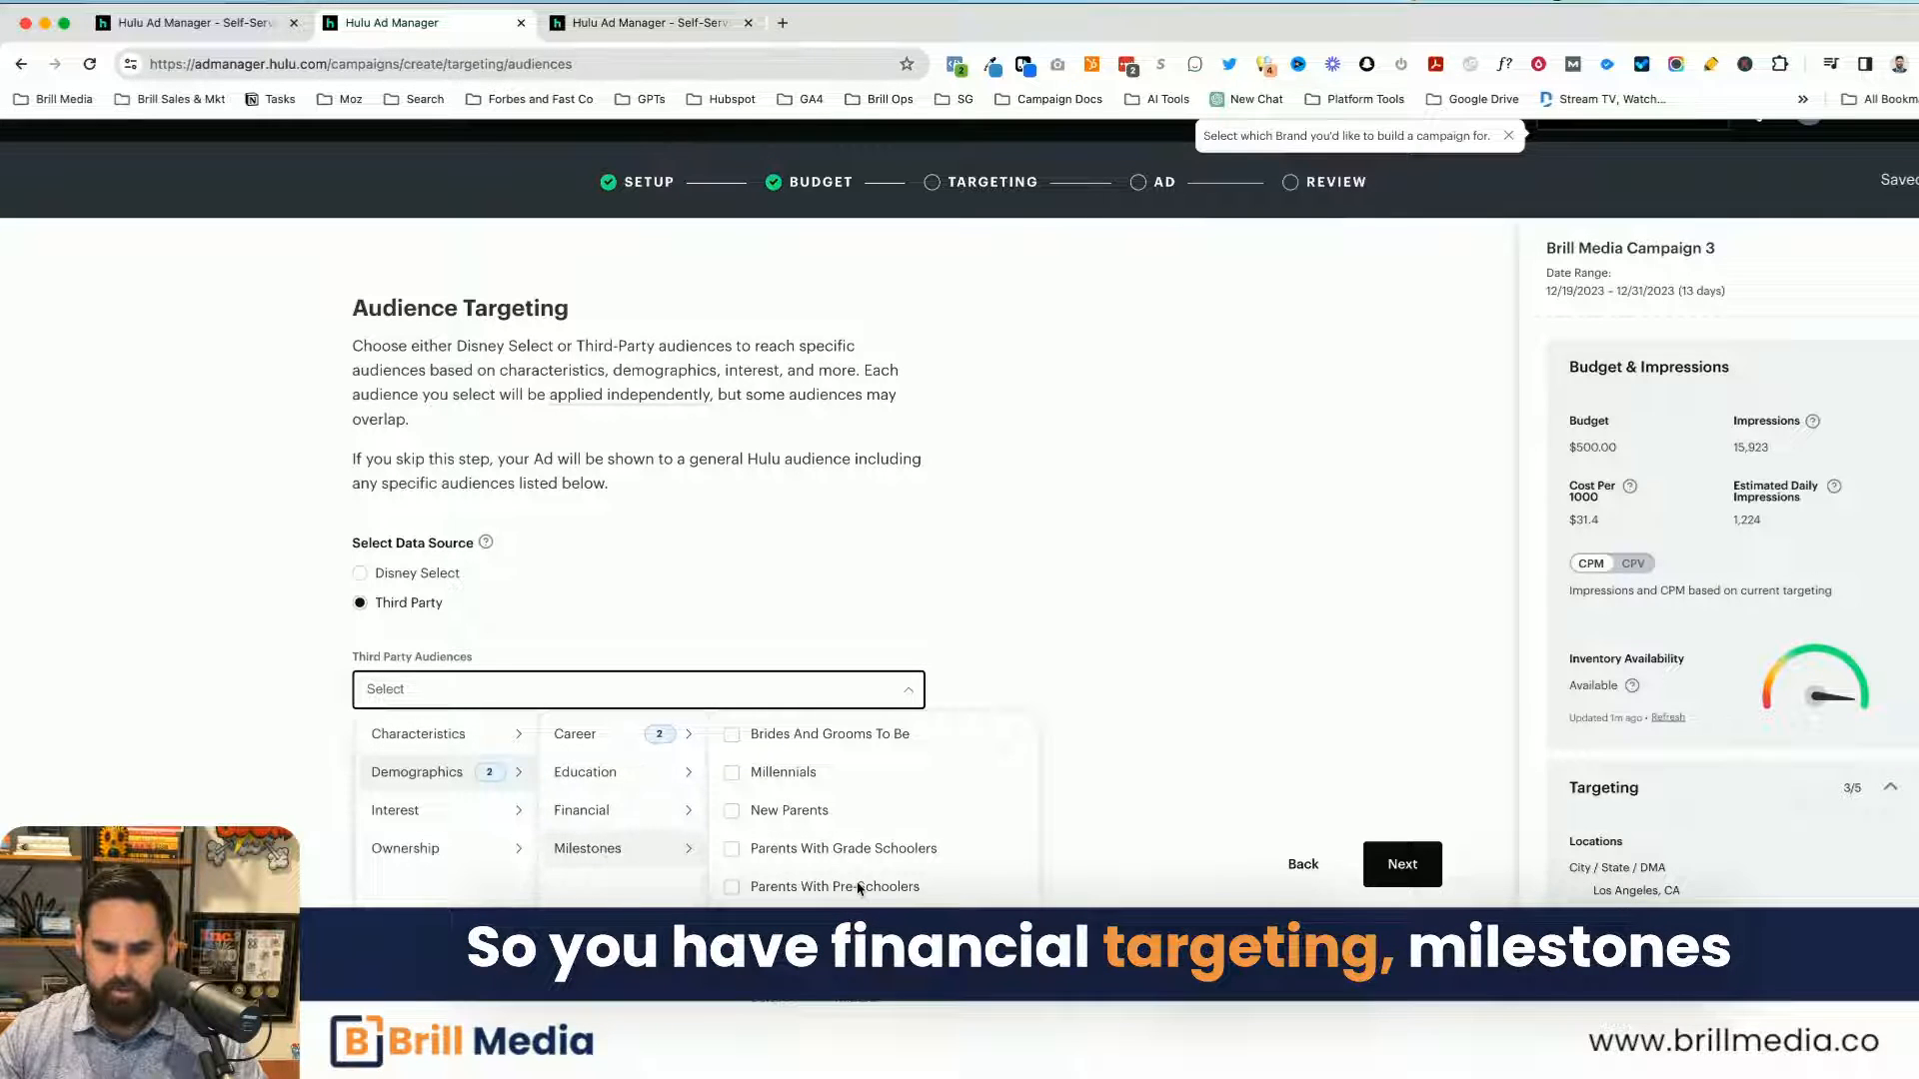
{"action": "scroll", "coordinate": [858, 889], "scroll_direction": "down", "scroll_amount": 3}
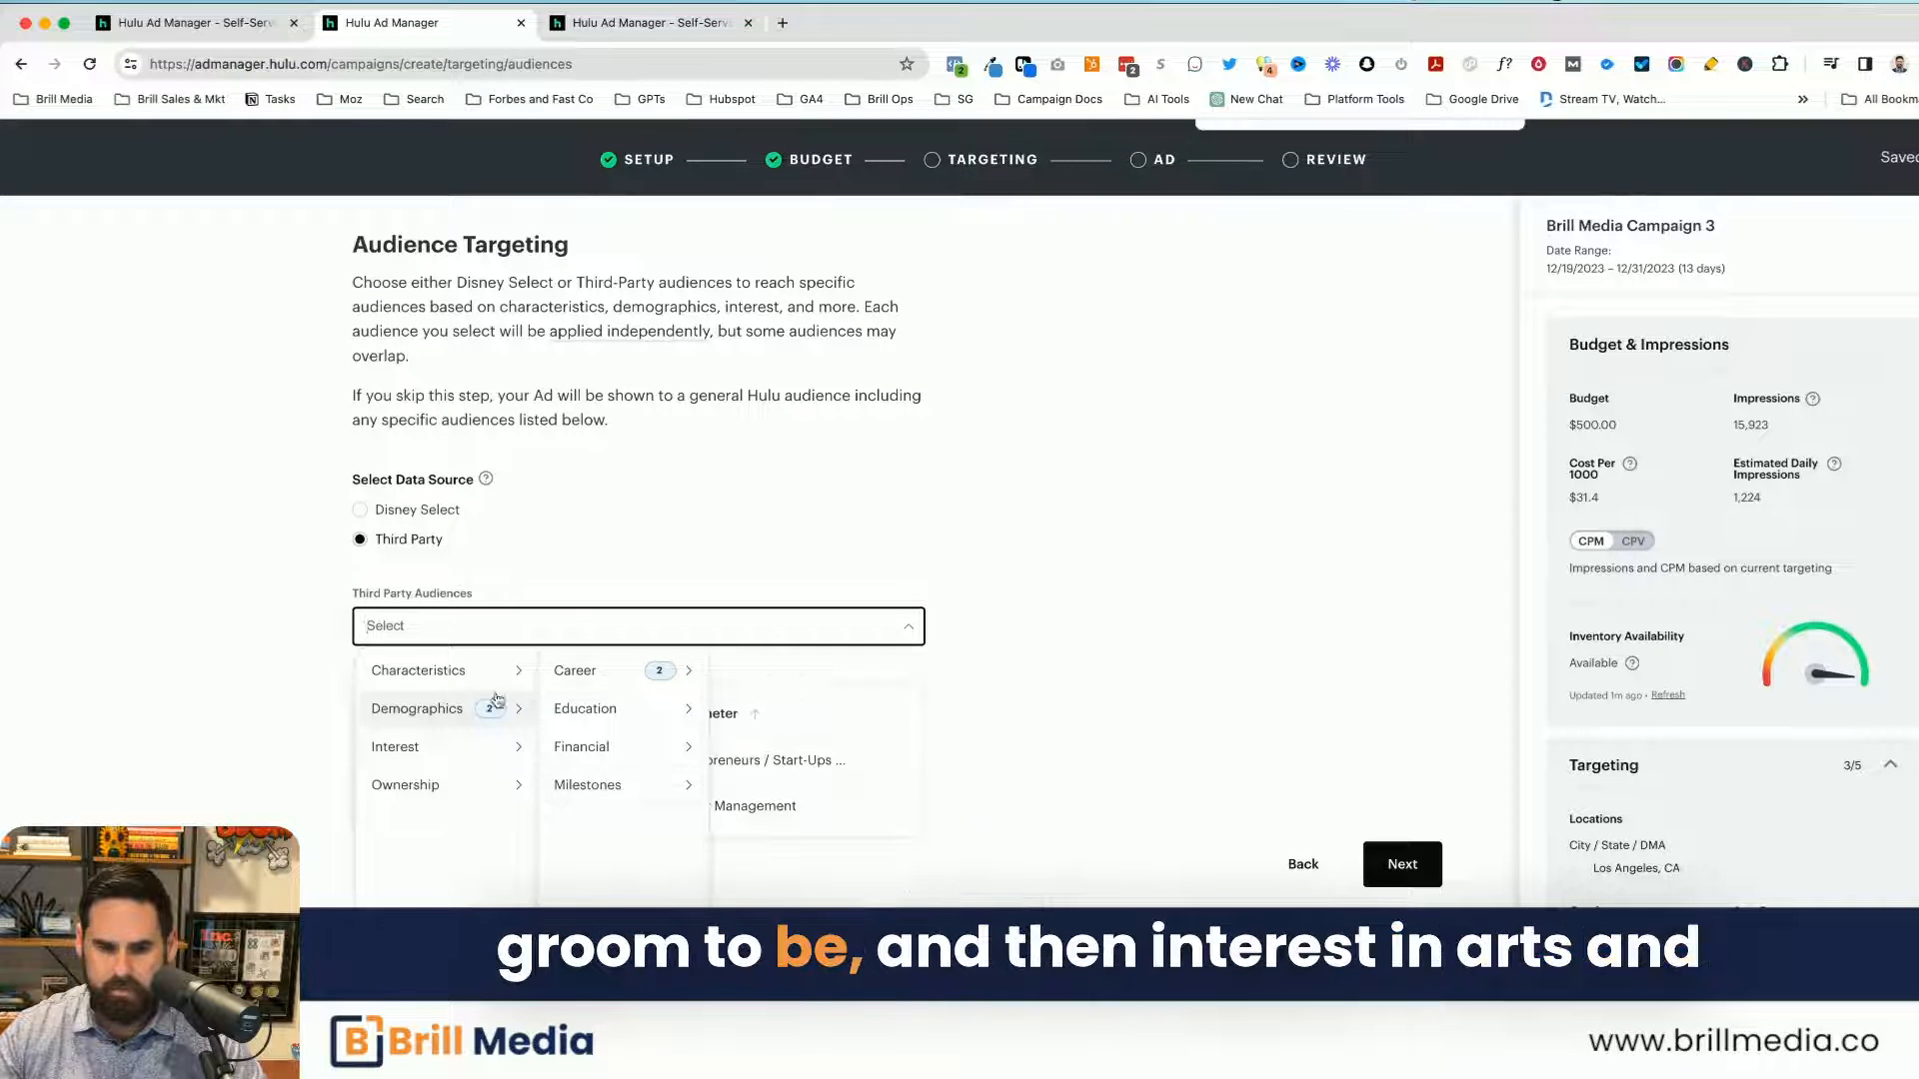
{"action": "mouse_move", "coordinate": [463, 746]}
{"action": "mouse_move", "coordinate": [659, 671]}
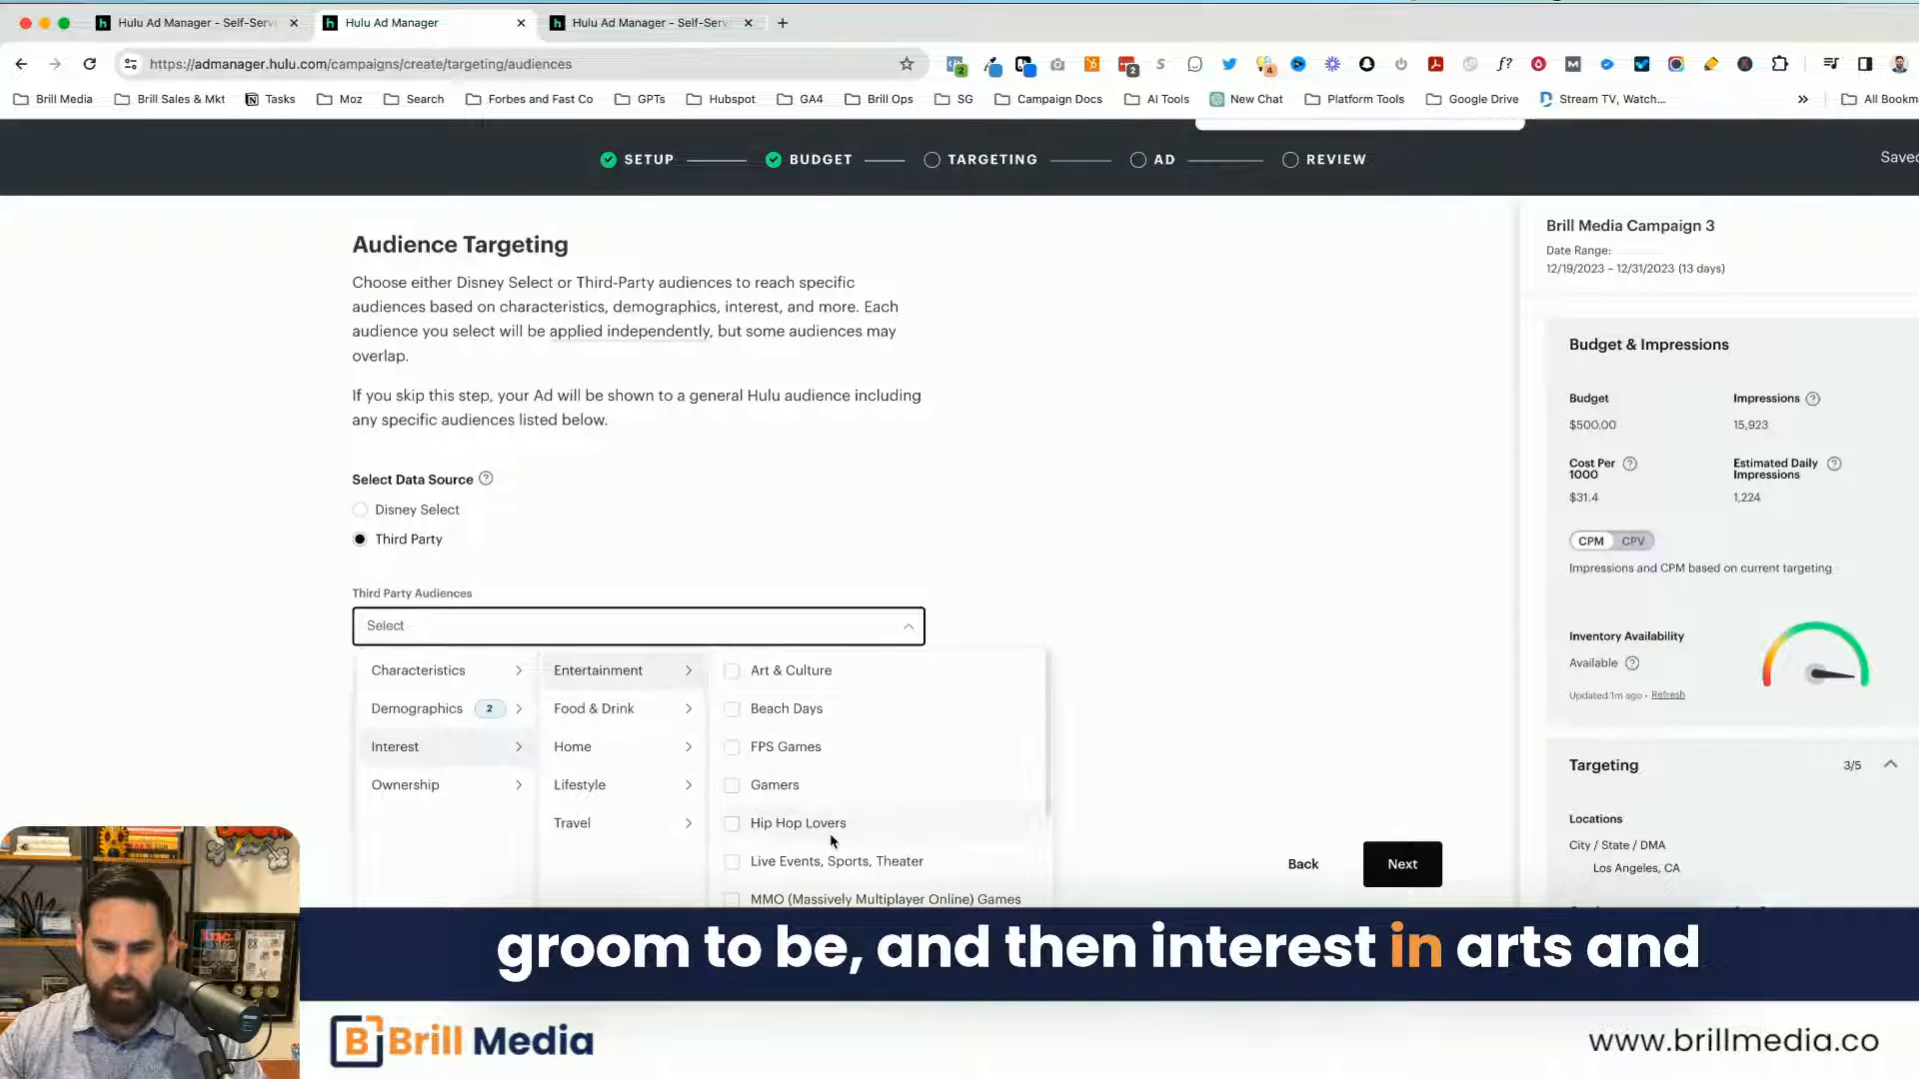
{"action": "scroll", "coordinate": [832, 841], "scroll_direction": "down", "scroll_amount": 5}
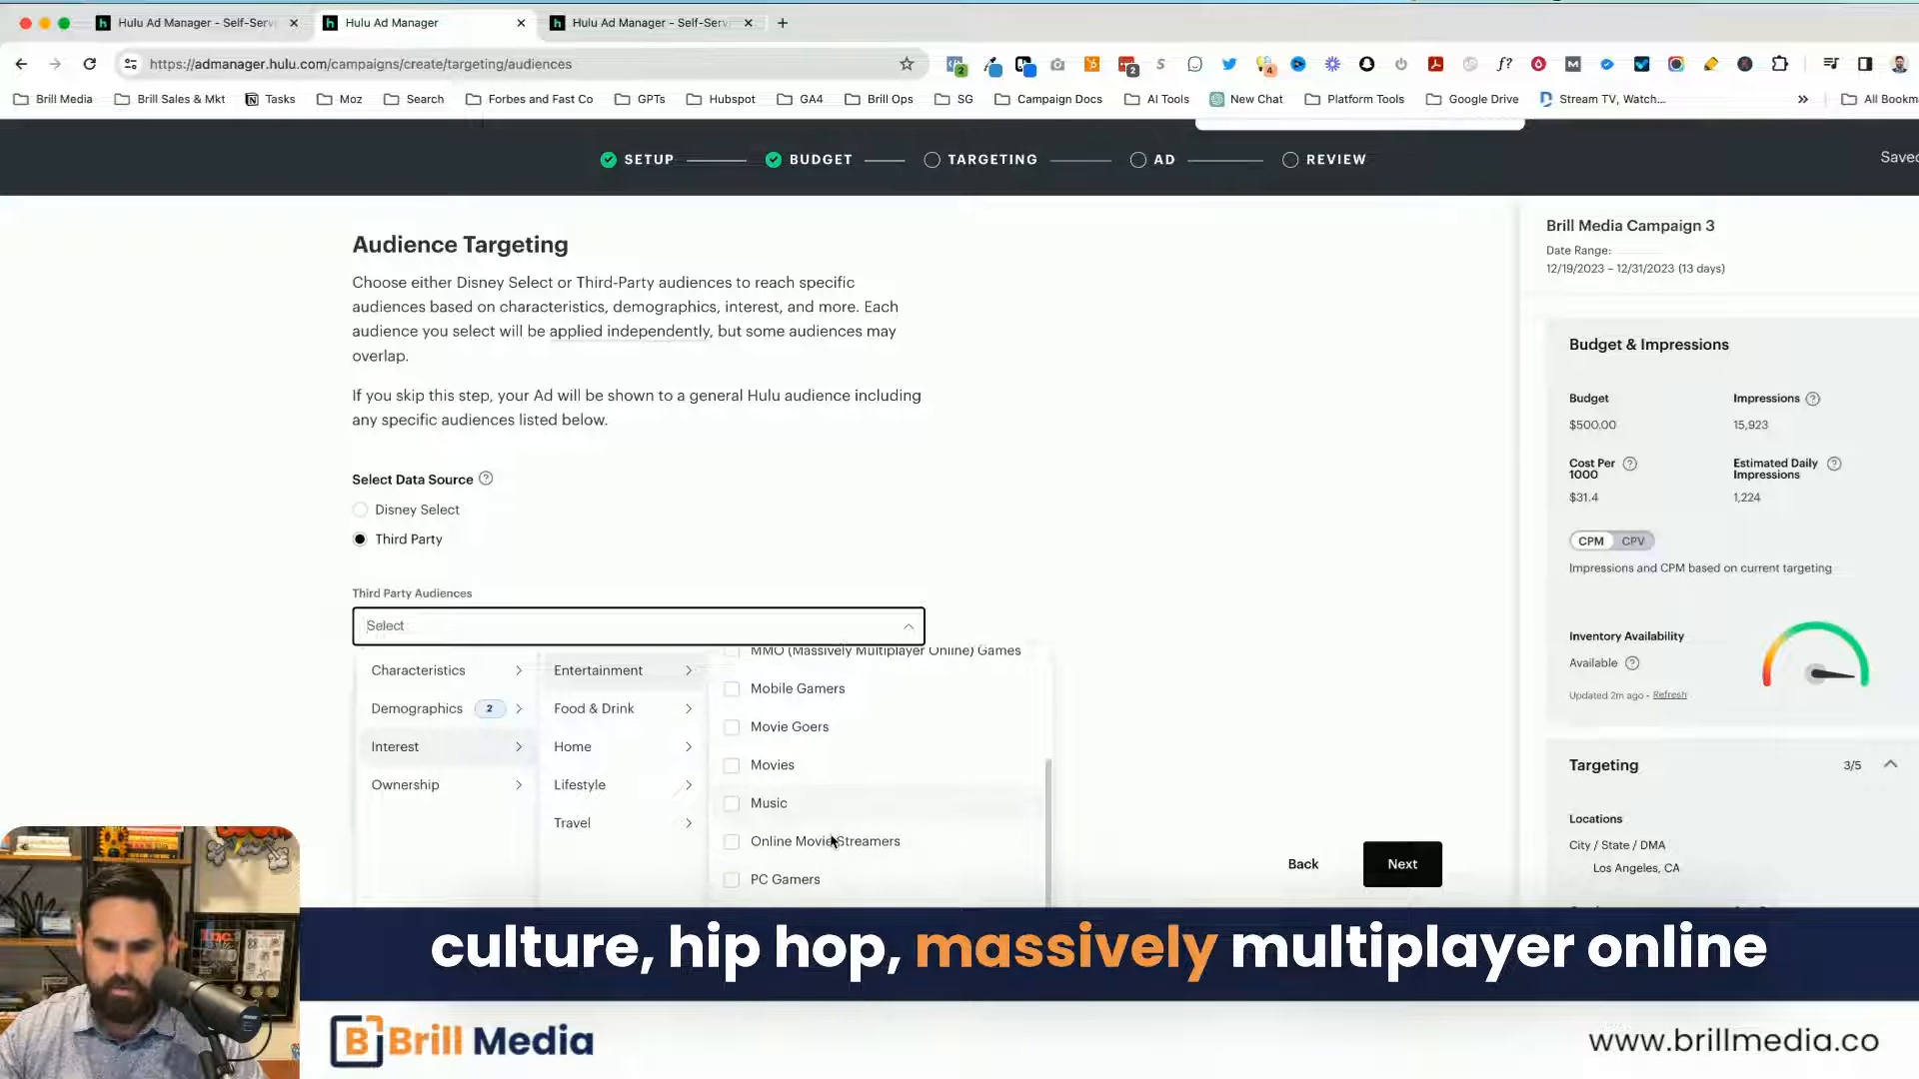
{"action": "scroll", "coordinate": [833, 842], "scroll_direction": "down", "scroll_amount": 2}
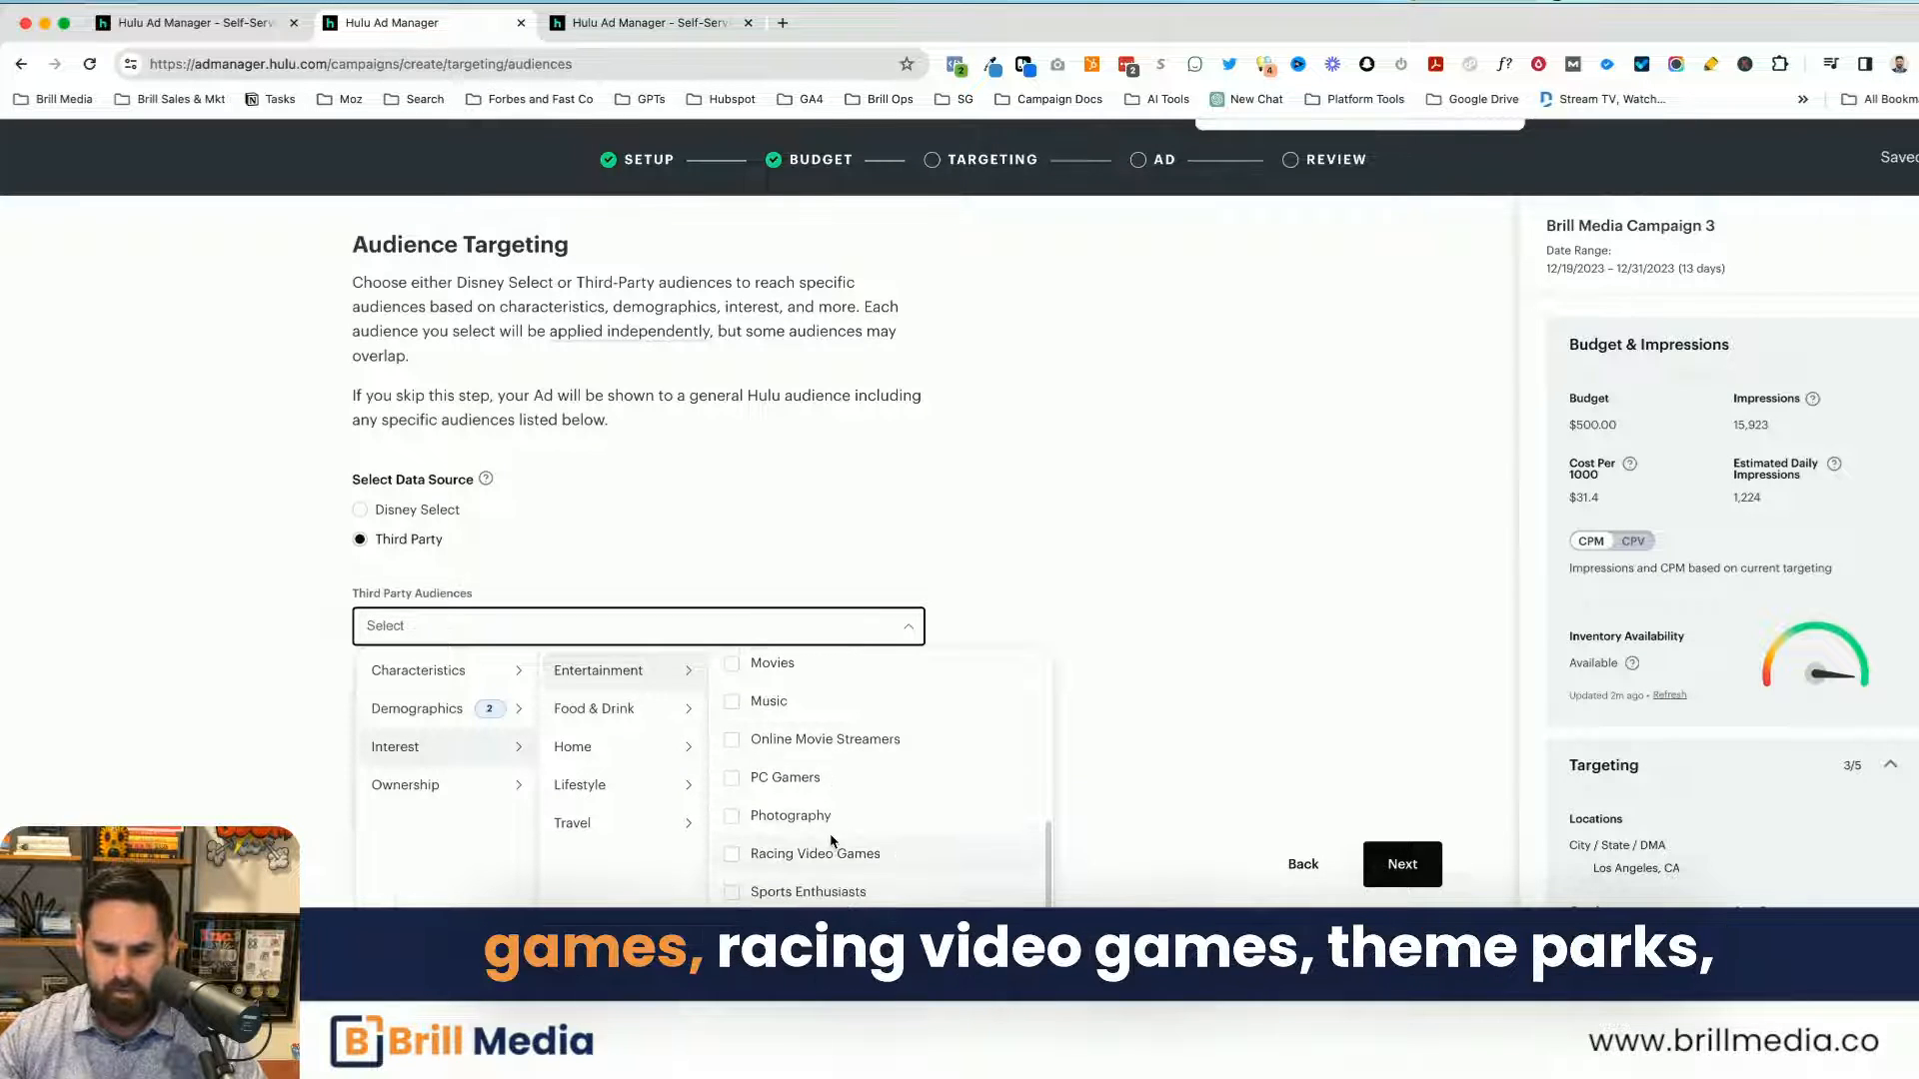
{"action": "mouse_move", "coordinate": [700, 710]}
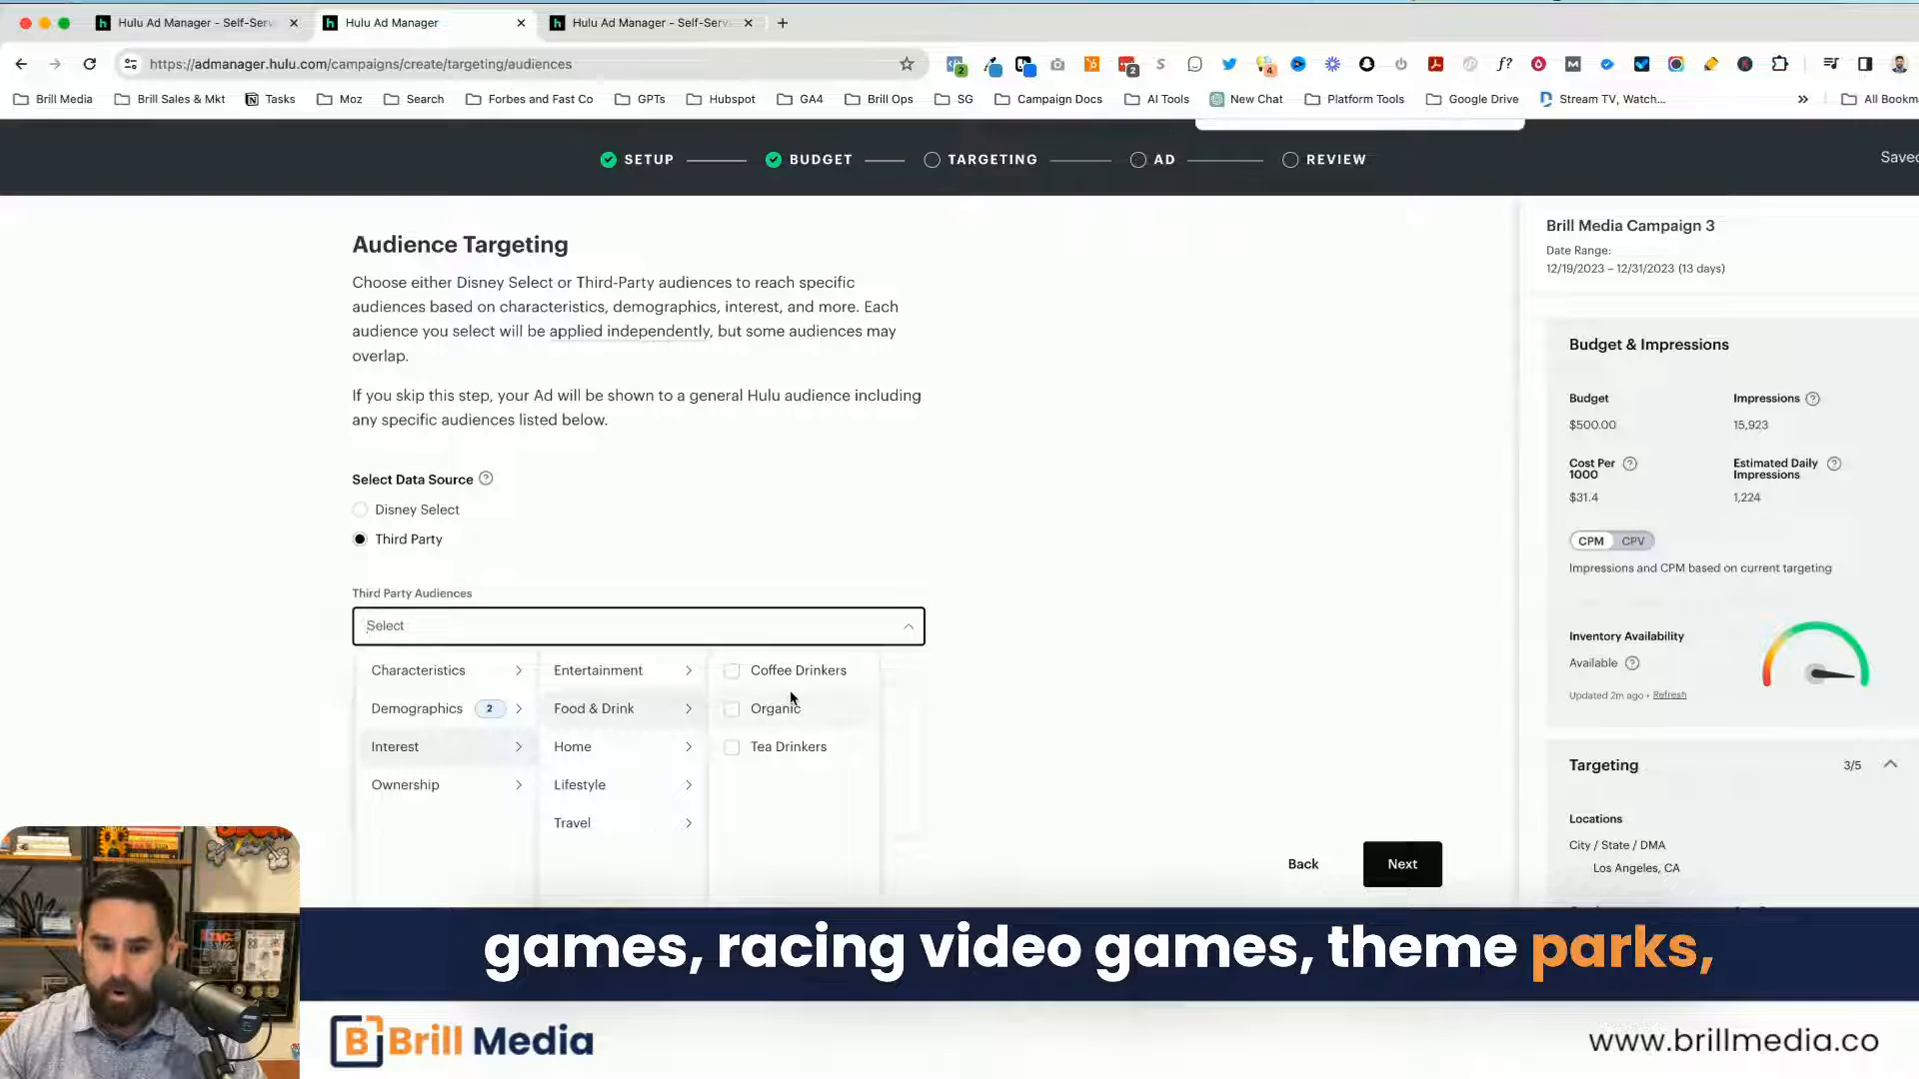
{"action": "mouse_move", "coordinate": [645, 740]}
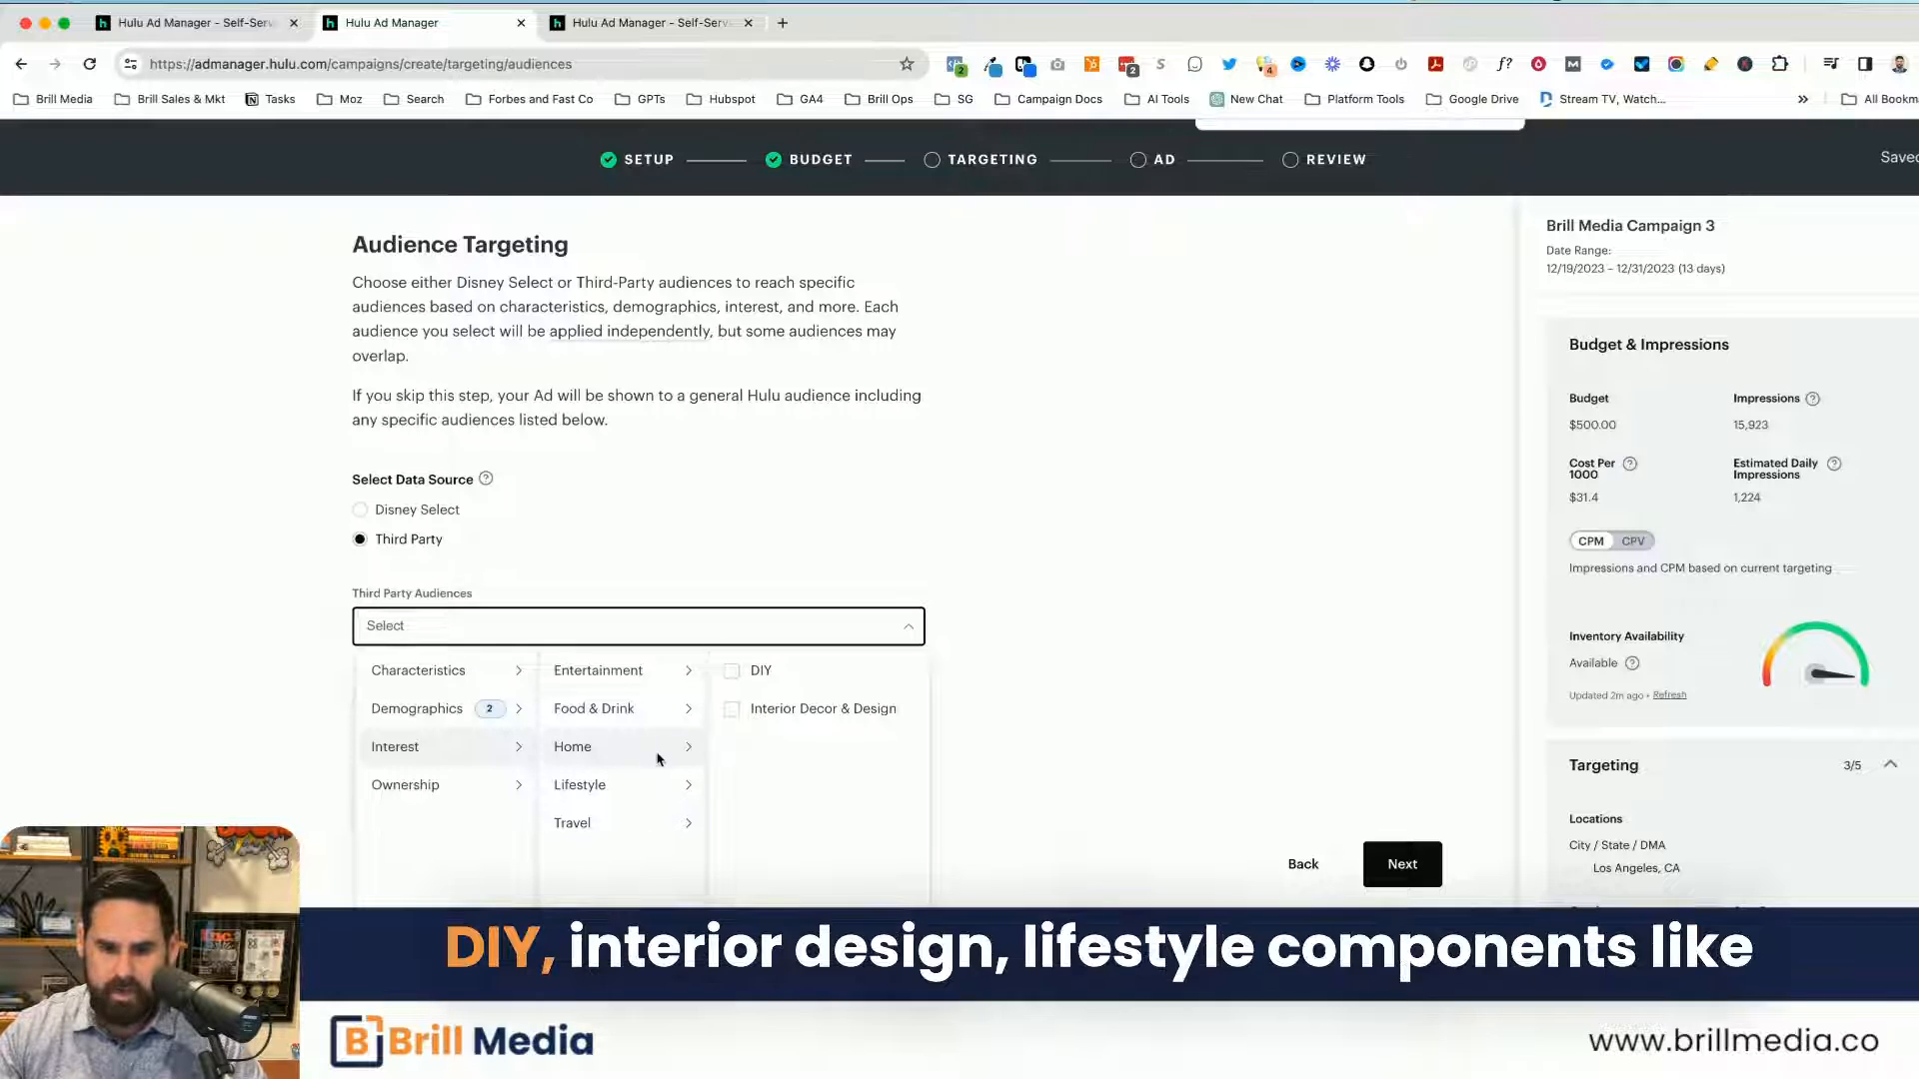
{"action": "mouse_move", "coordinate": [620, 784]}
{"action": "scroll", "coordinate": [815, 799], "scroll_direction": "down", "scroll_amount": 2}
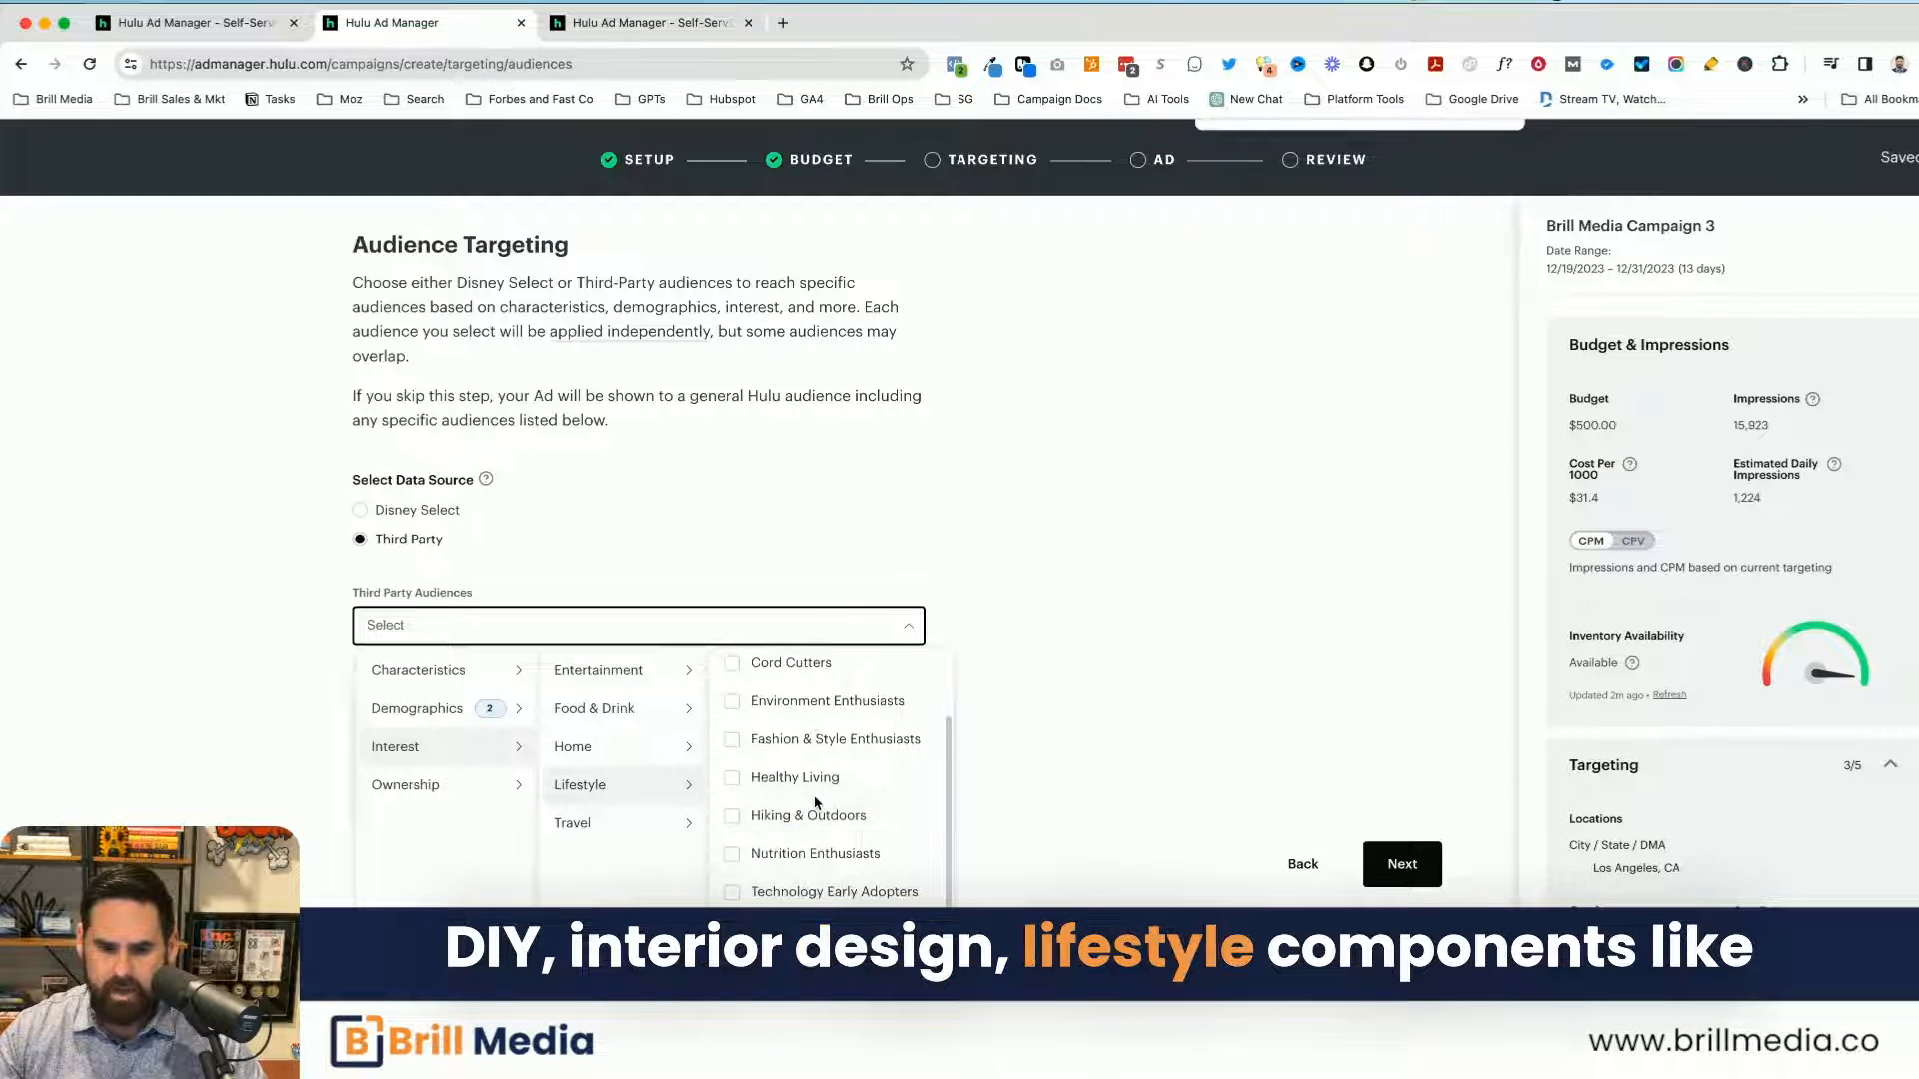
{"action": "scroll", "coordinate": [815, 799], "scroll_direction": "up", "scroll_amount": 2}
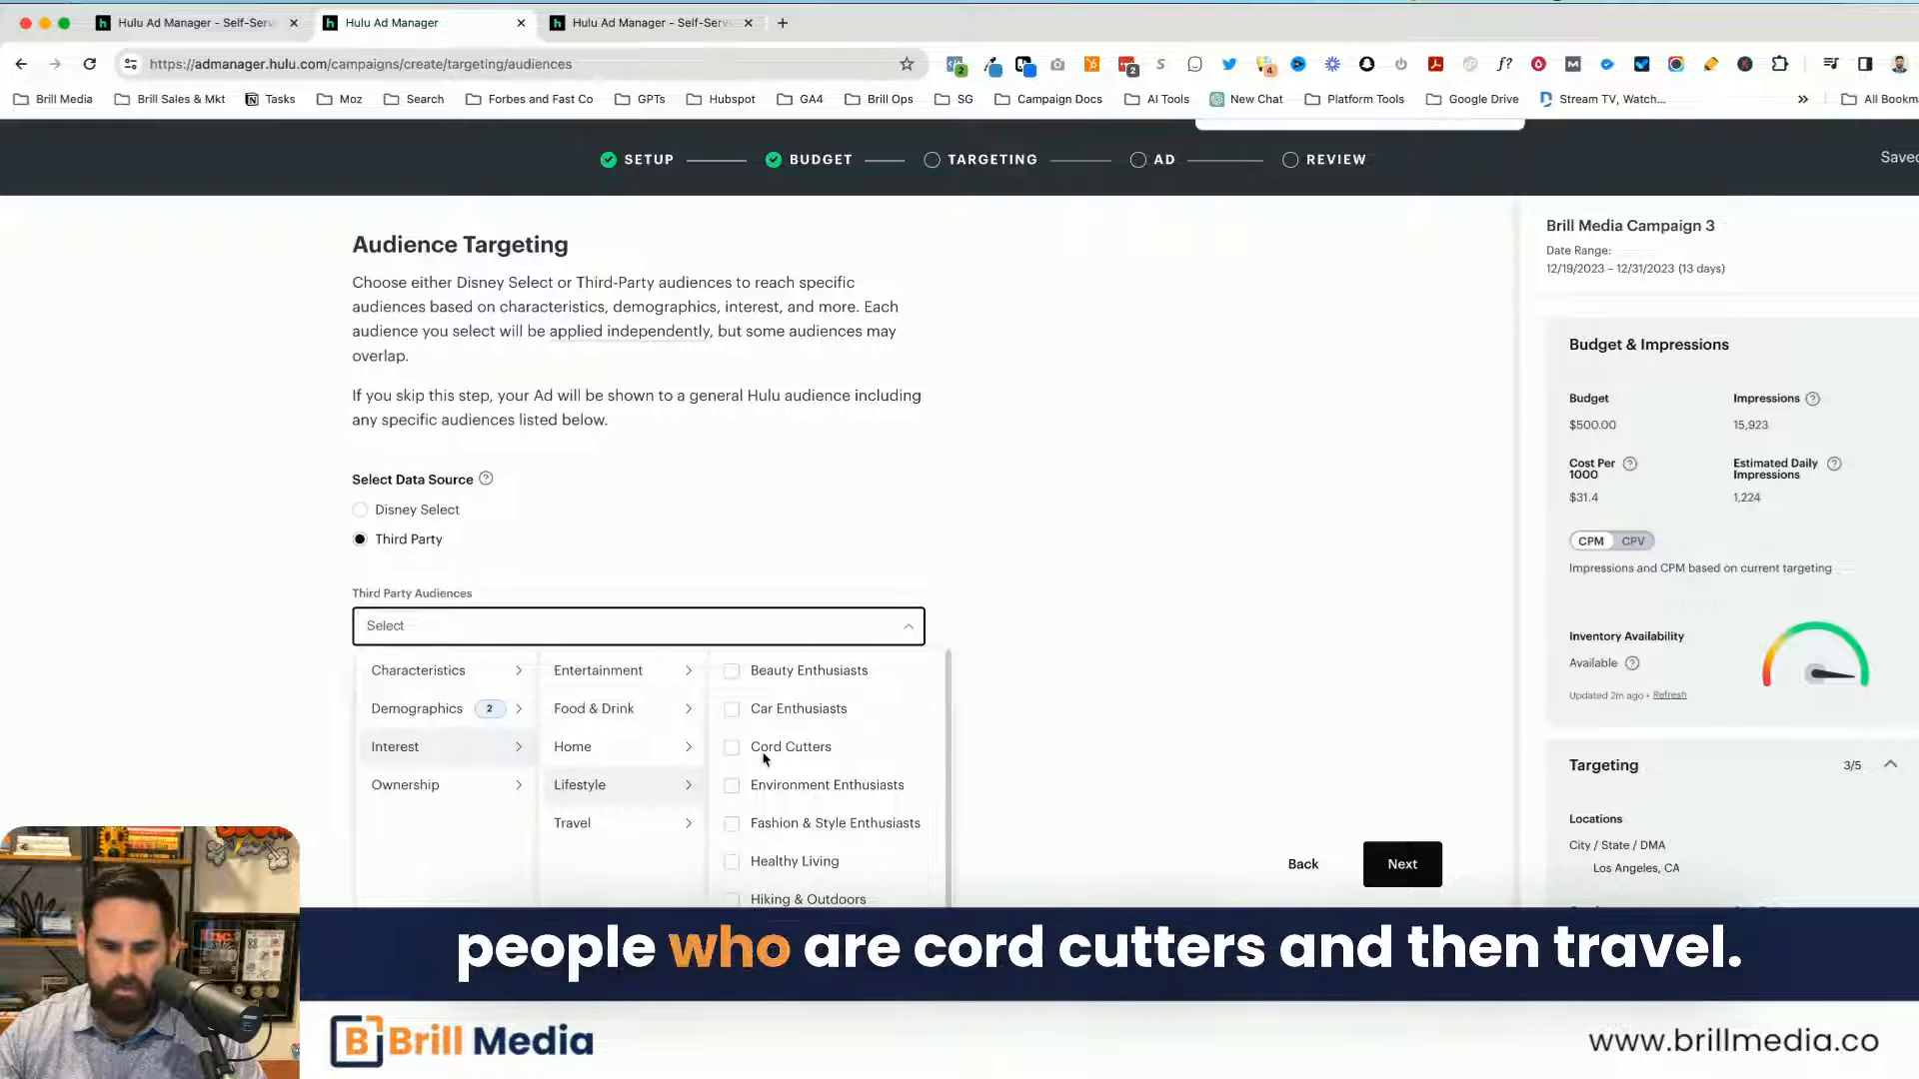
{"action": "left_click", "coordinate": [571, 822]}
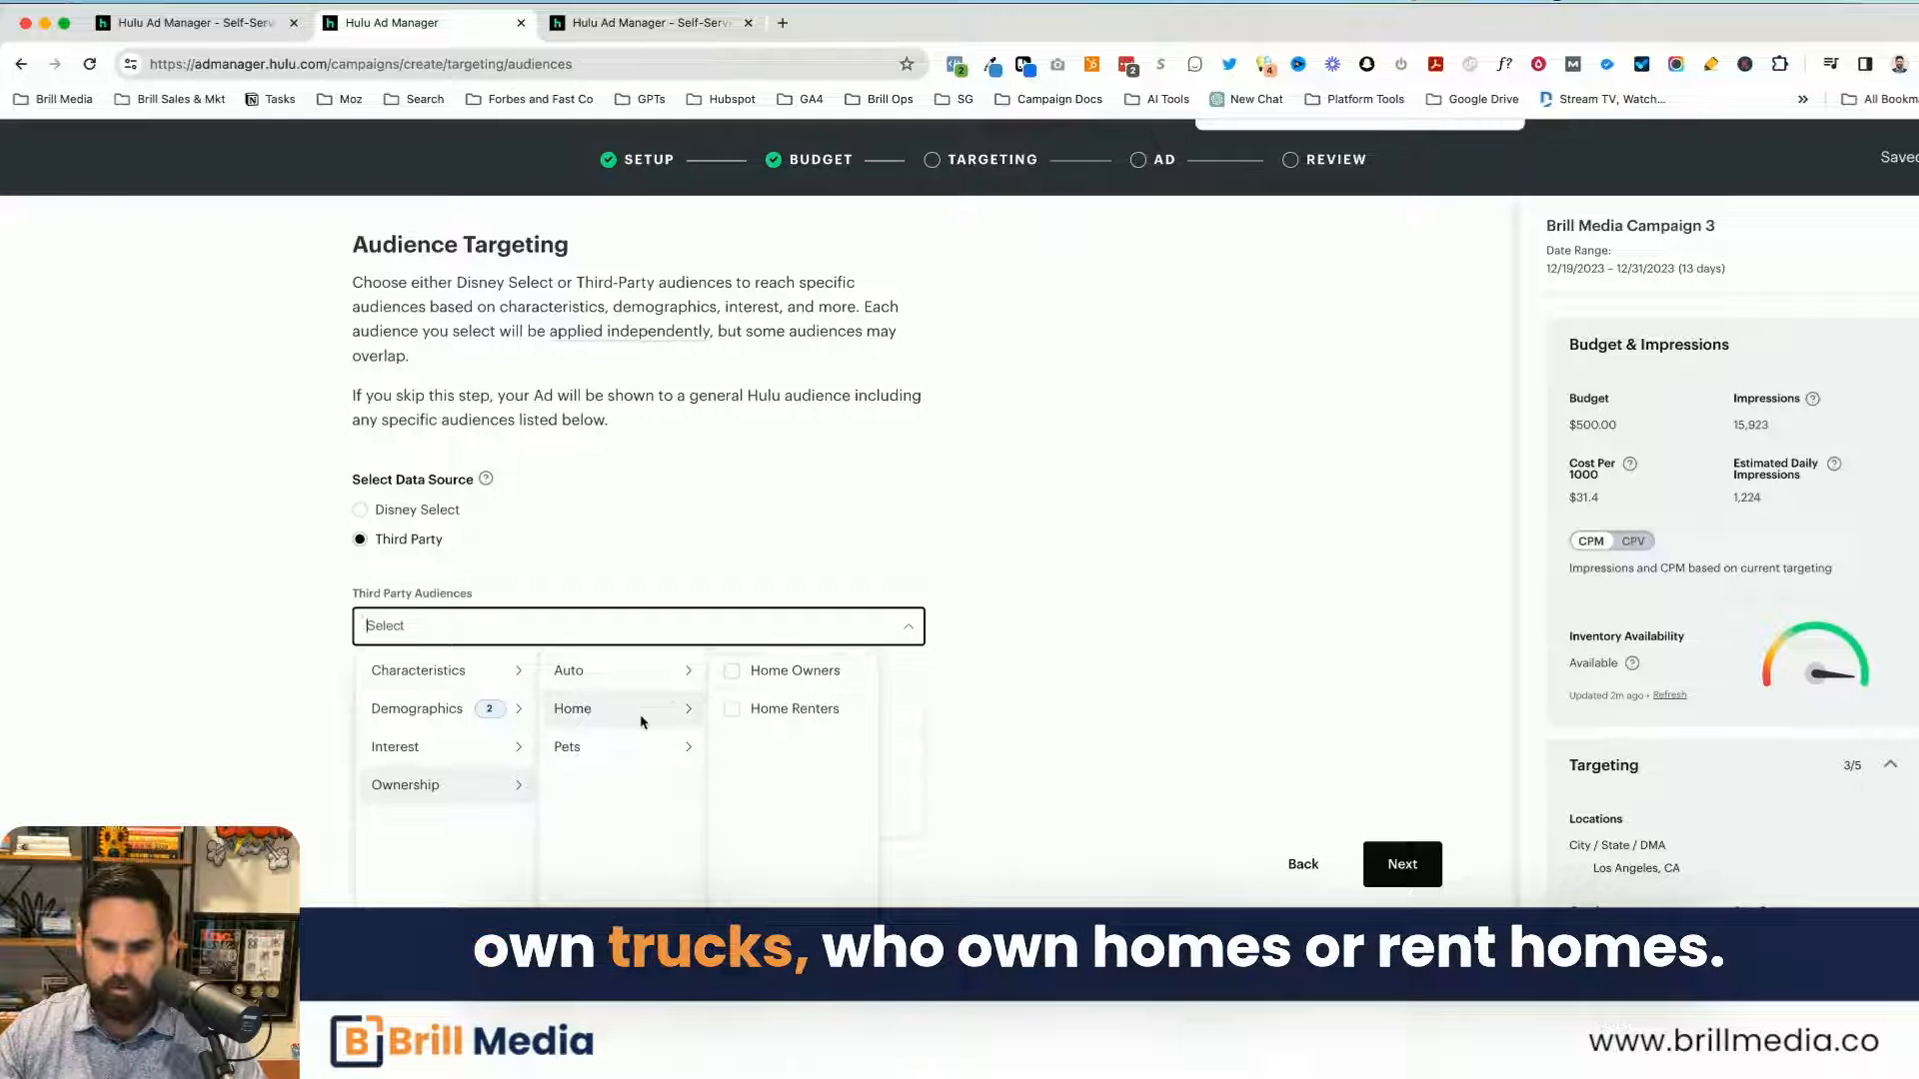
{"action": "mouse_move", "coordinate": [630, 757]}
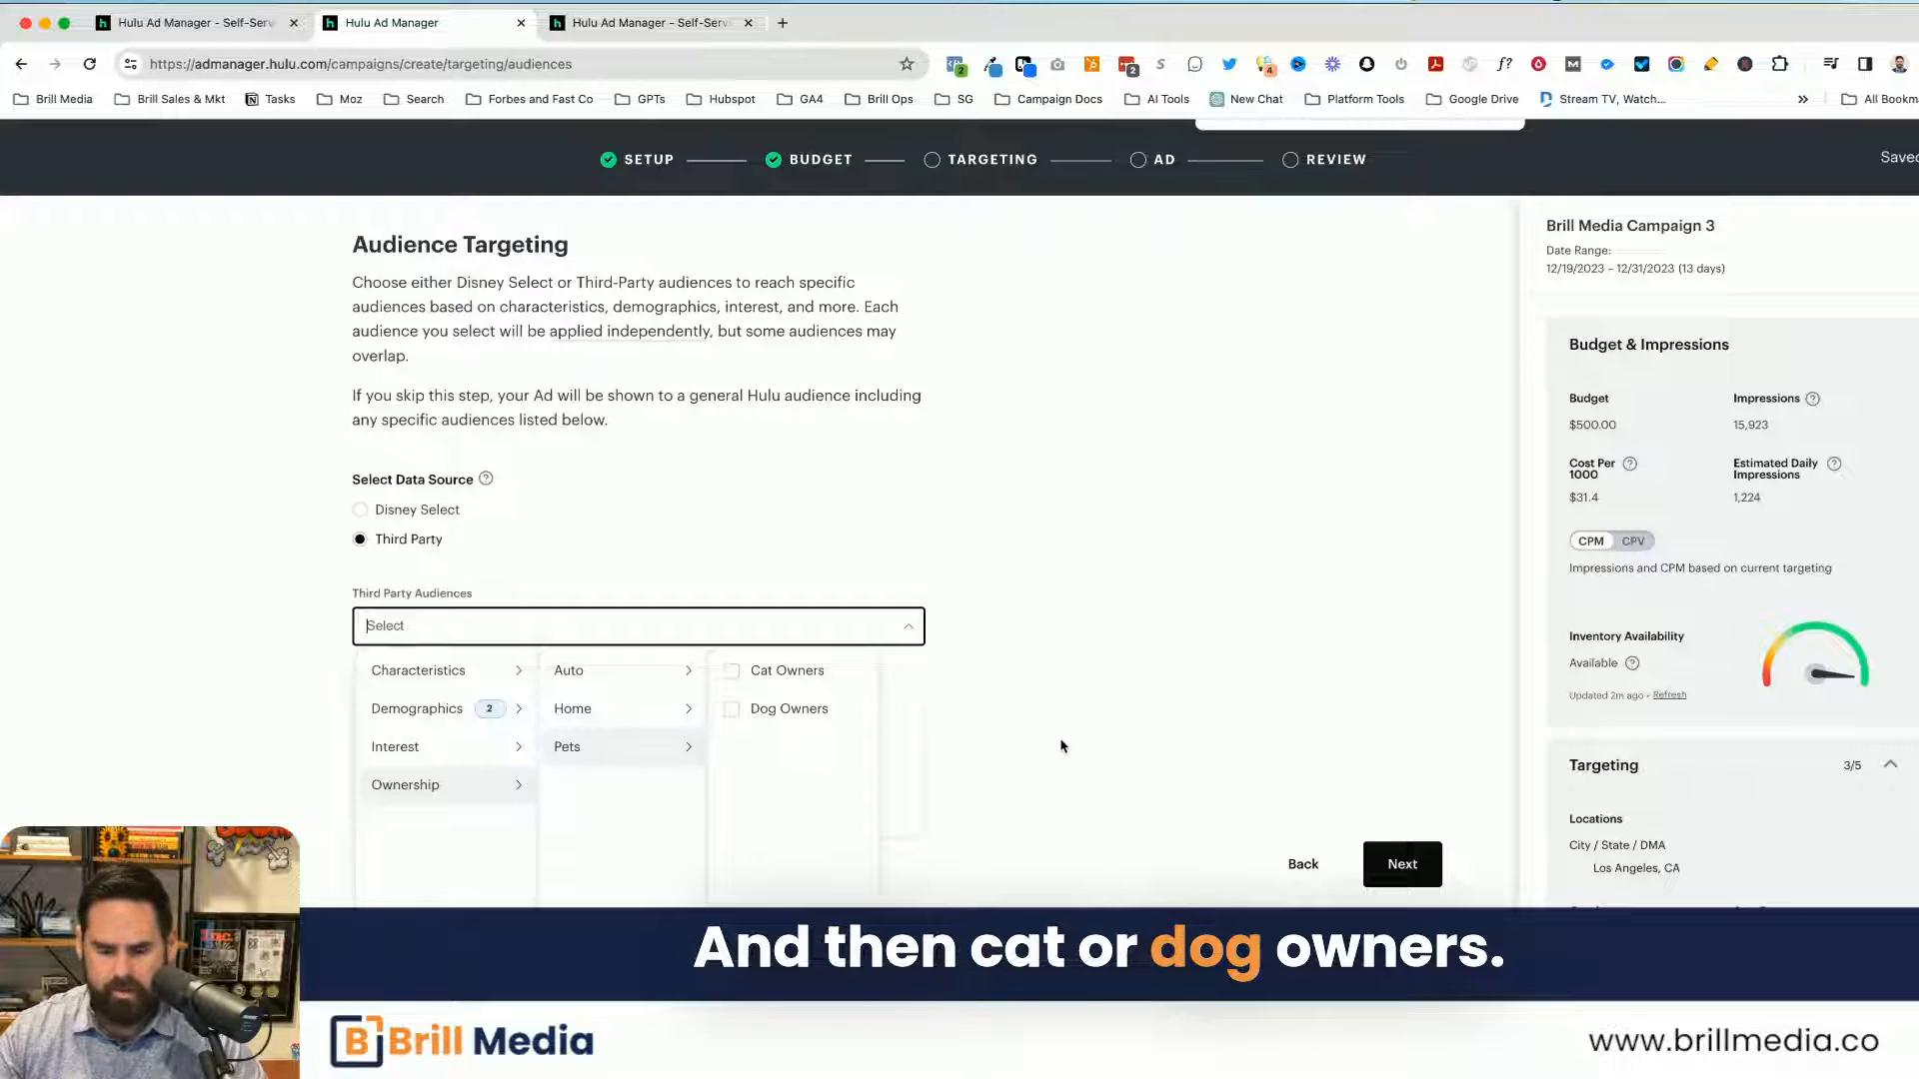
Step: Continue to platform targeting and exclude Computer and Mobile so the ads run only on Living Room
{"action": "left_click", "coordinate": [1100, 754]}
{"action": "left_click", "coordinate": [1402, 875]}
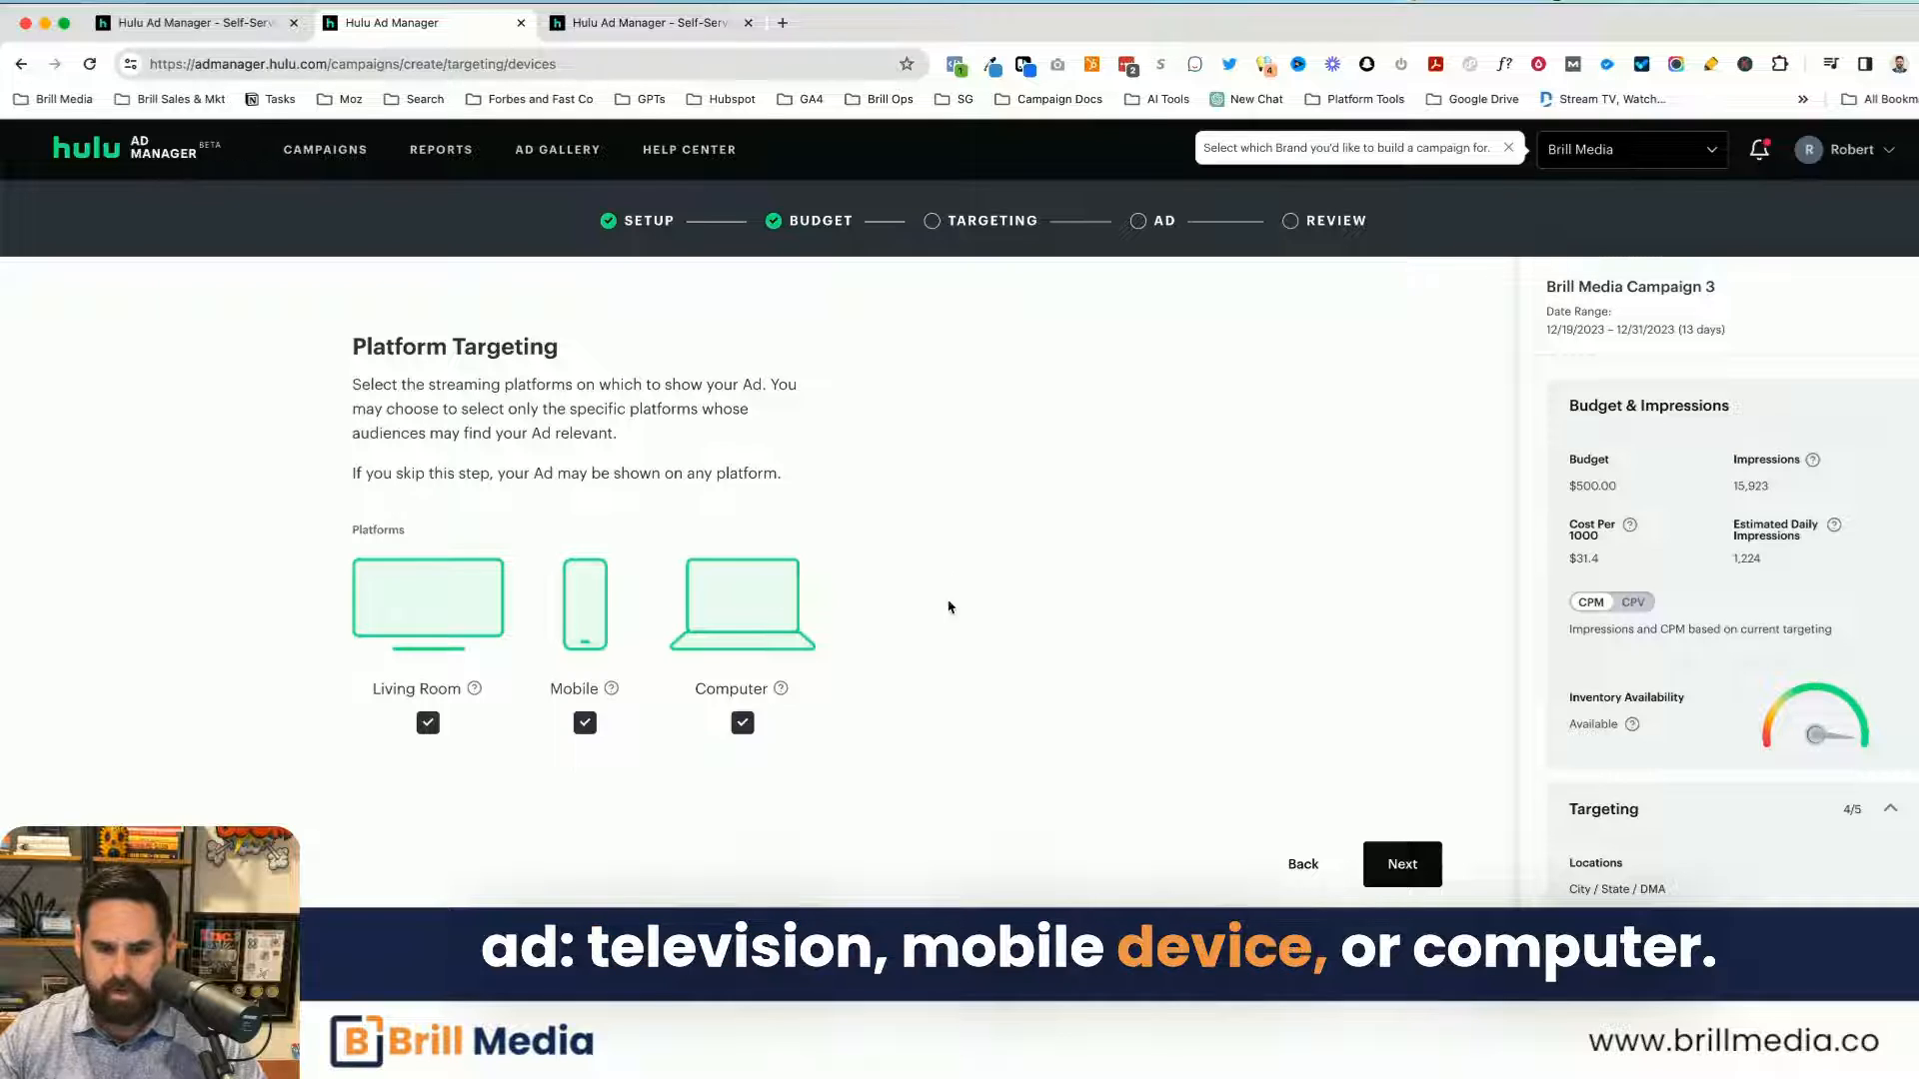
{"action": "left_click", "coordinate": [740, 725]}
{"action": "left_click", "coordinate": [585, 723]}
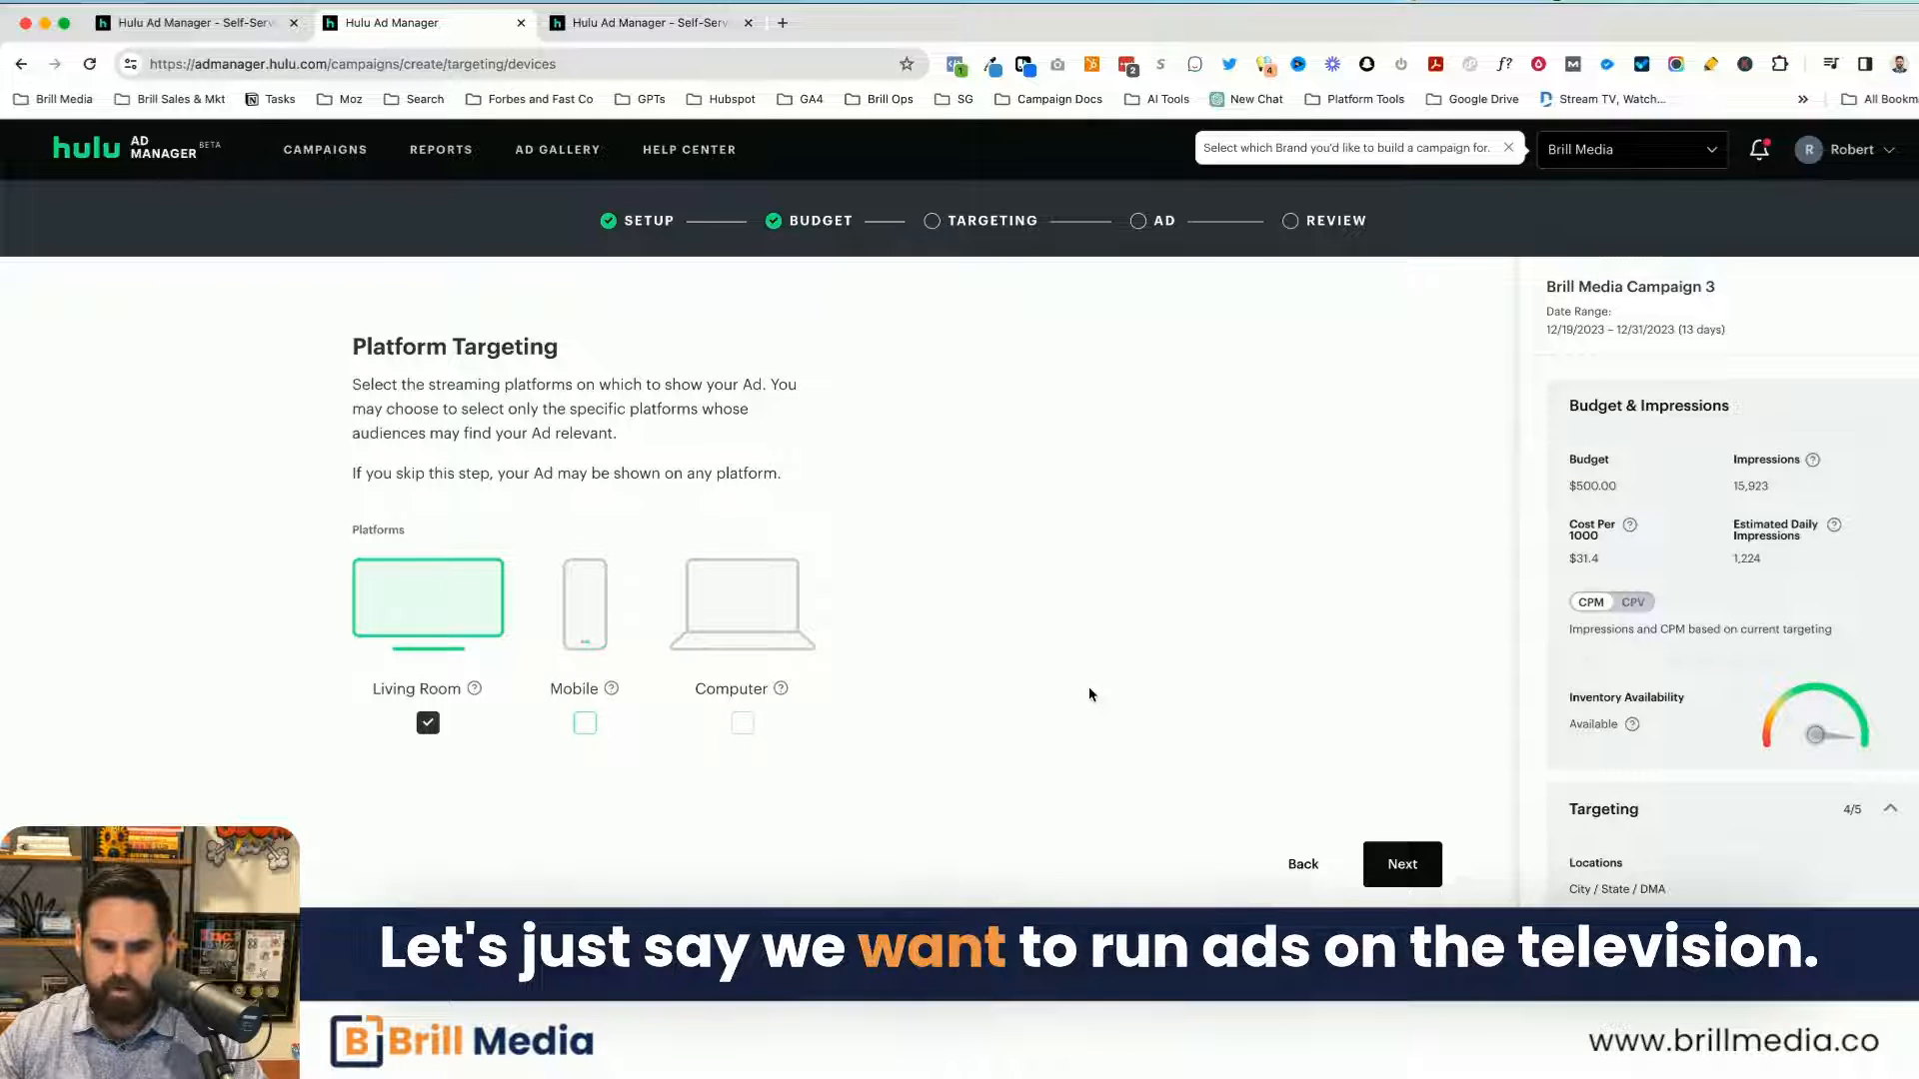
Step: Continue to content genre targeting, target the Action and Adventure genre, and proceed to ad selection
{"action": "left_click", "coordinate": [1402, 865]}
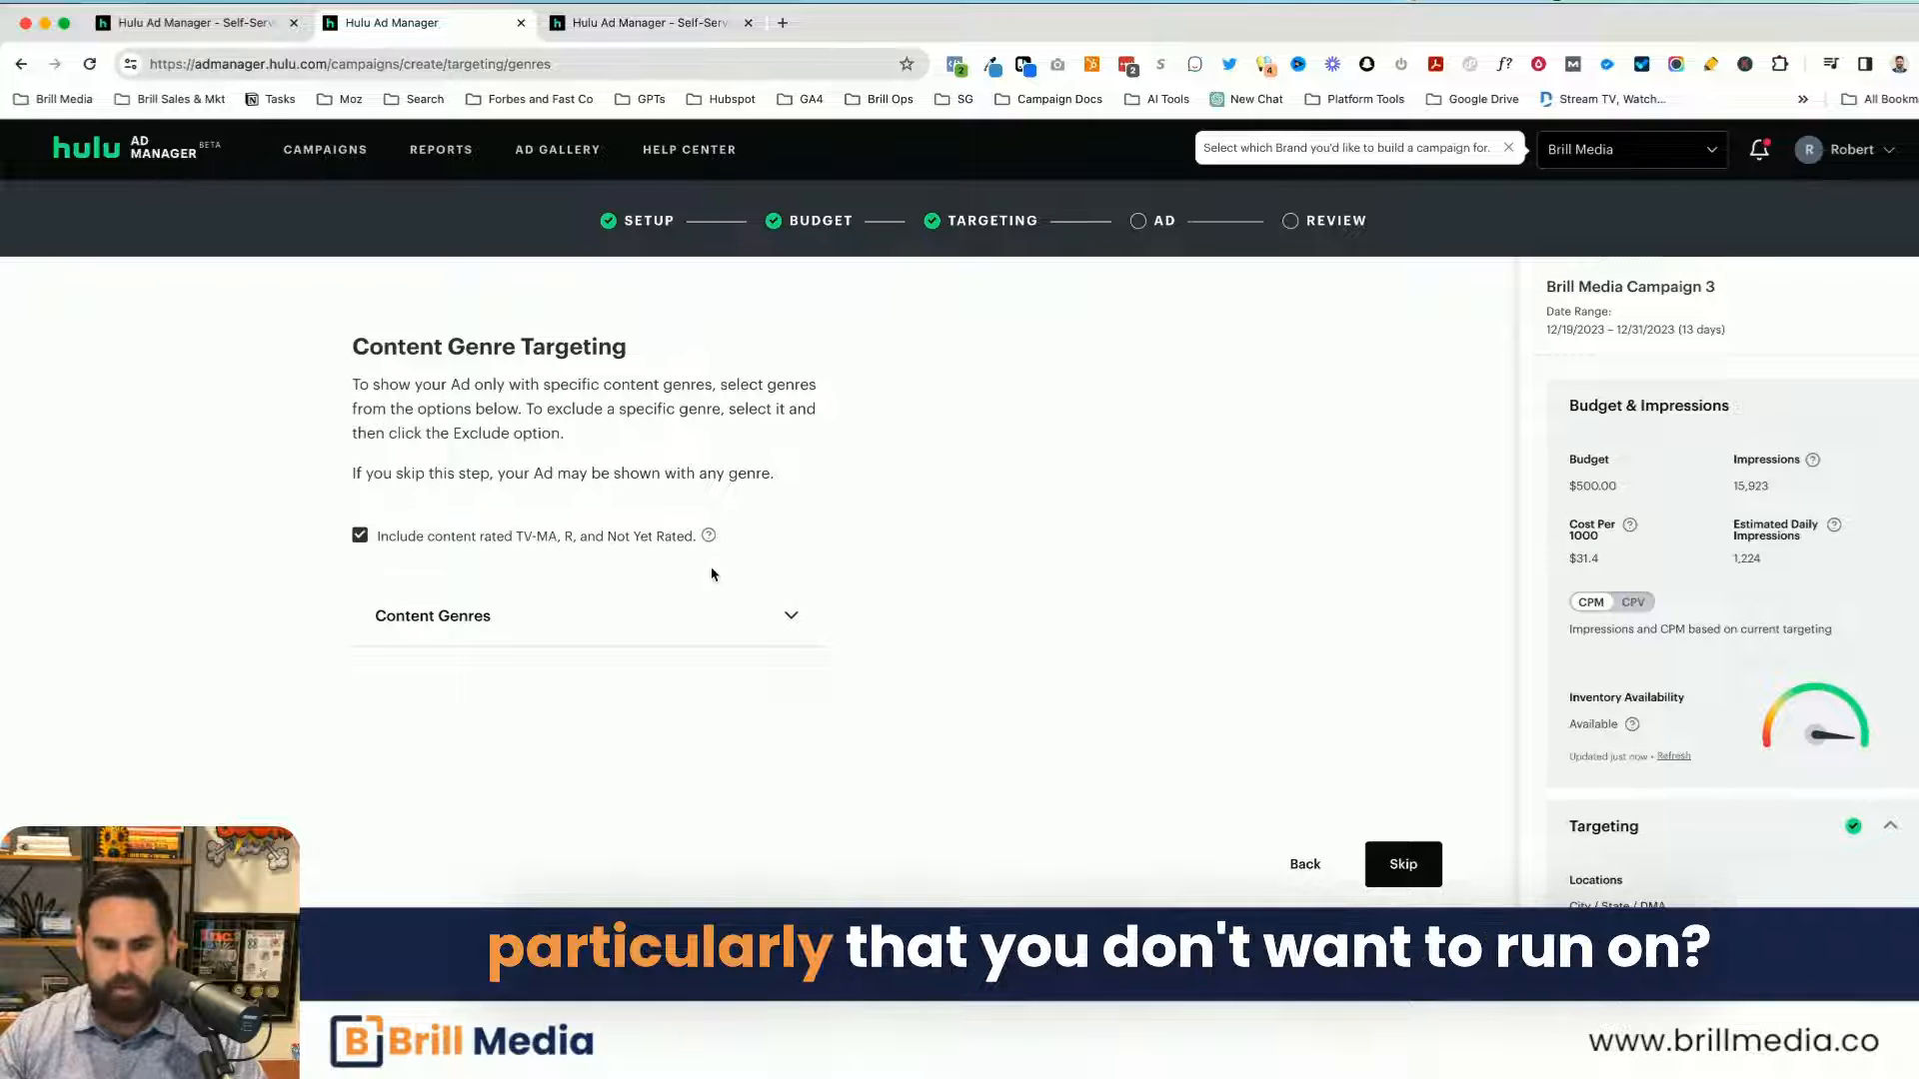
{"action": "left_click", "coordinate": [559, 689]}
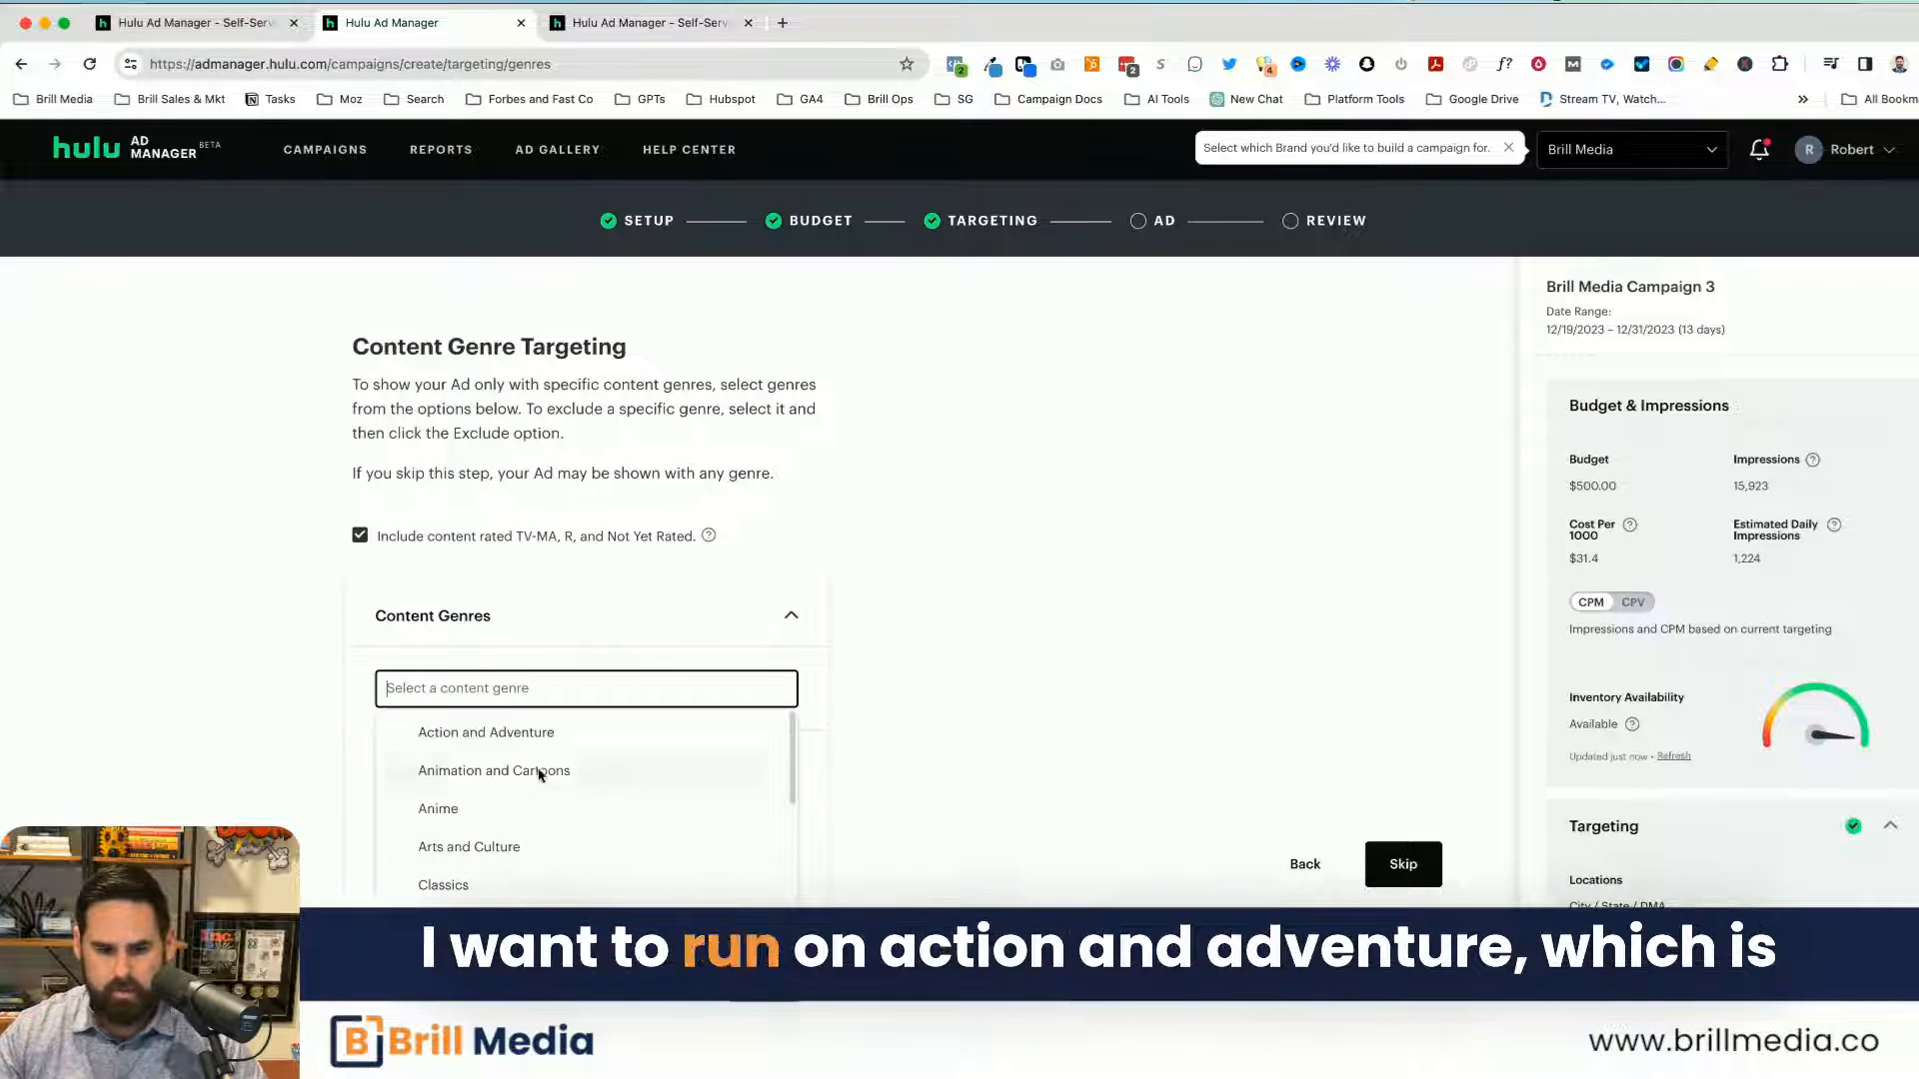
{"action": "left_click", "coordinate": [560, 732]}
{"action": "left_click", "coordinate": [996, 758]}
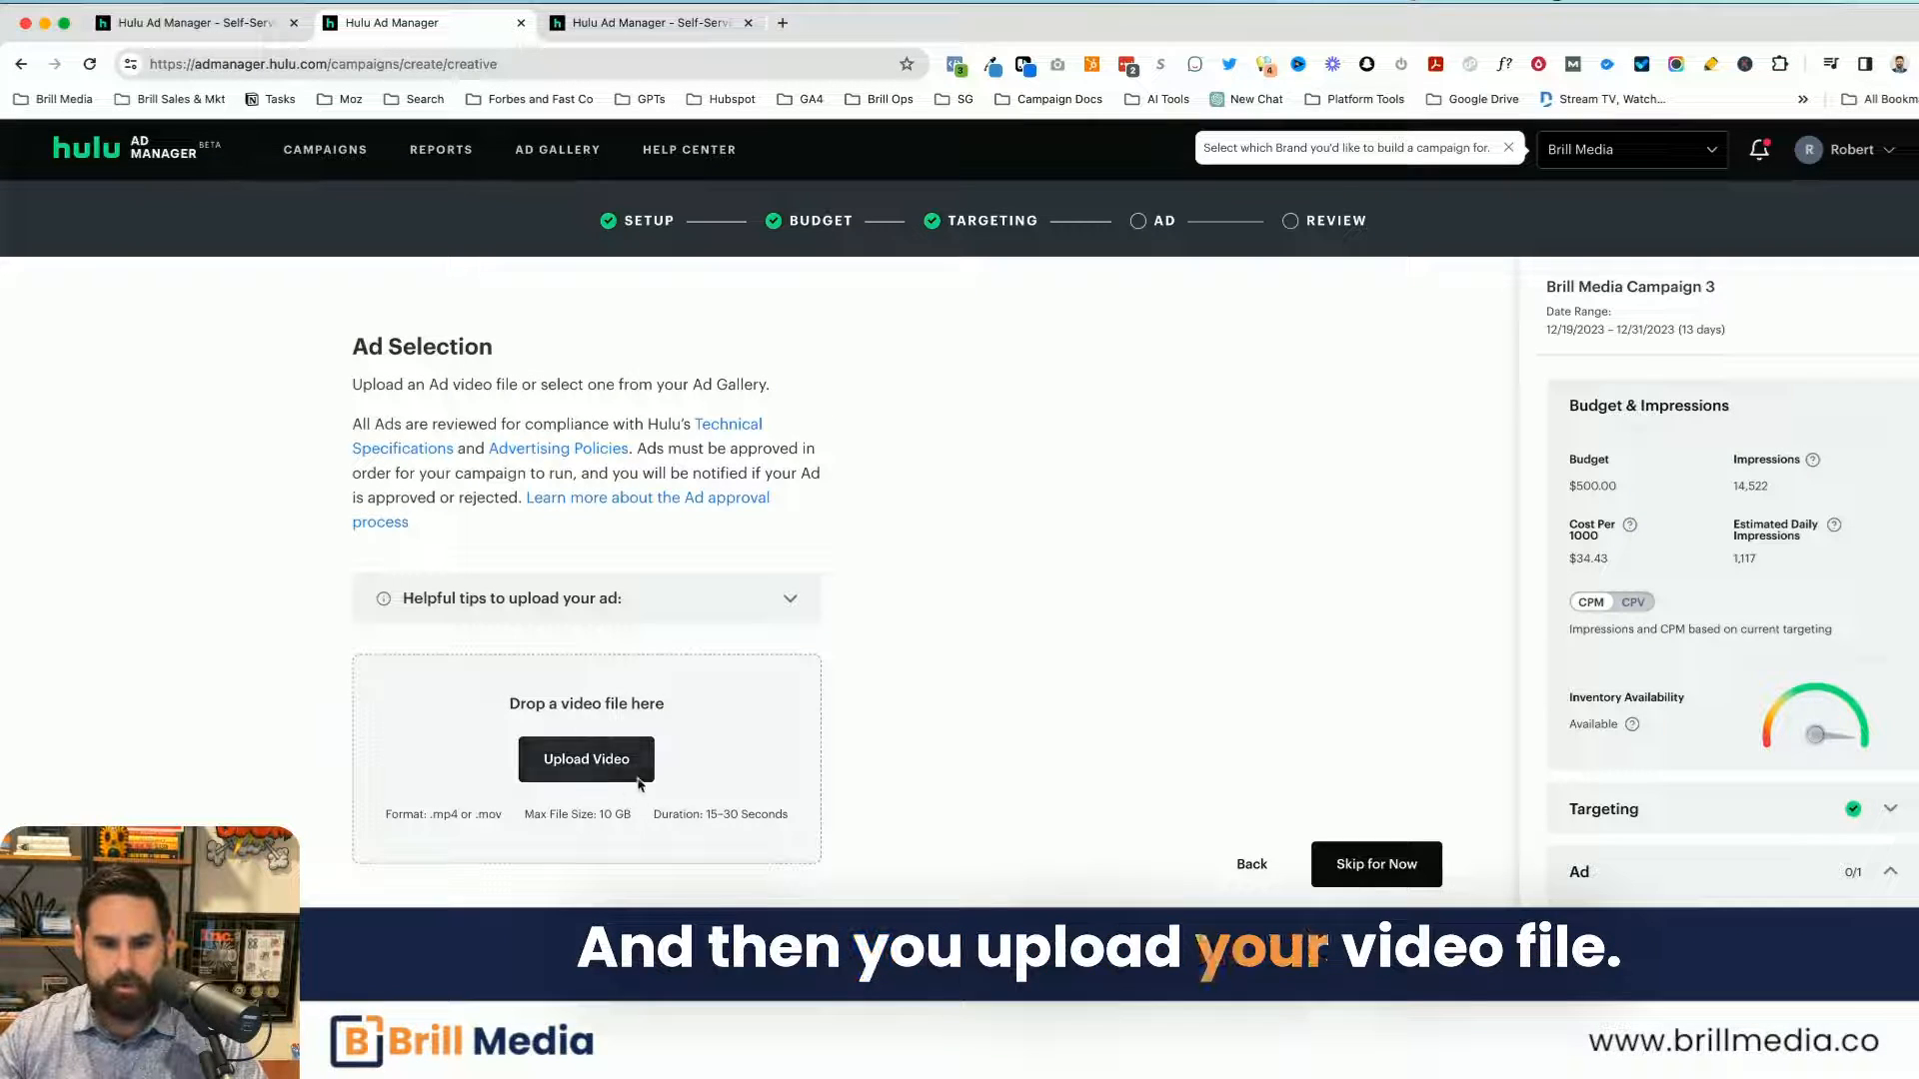
Step: Check the video file requirements and helpful upload tips, and skip the ad upload for now to reach the campaign review
{"action": "triple_click", "coordinate": [547, 817]}
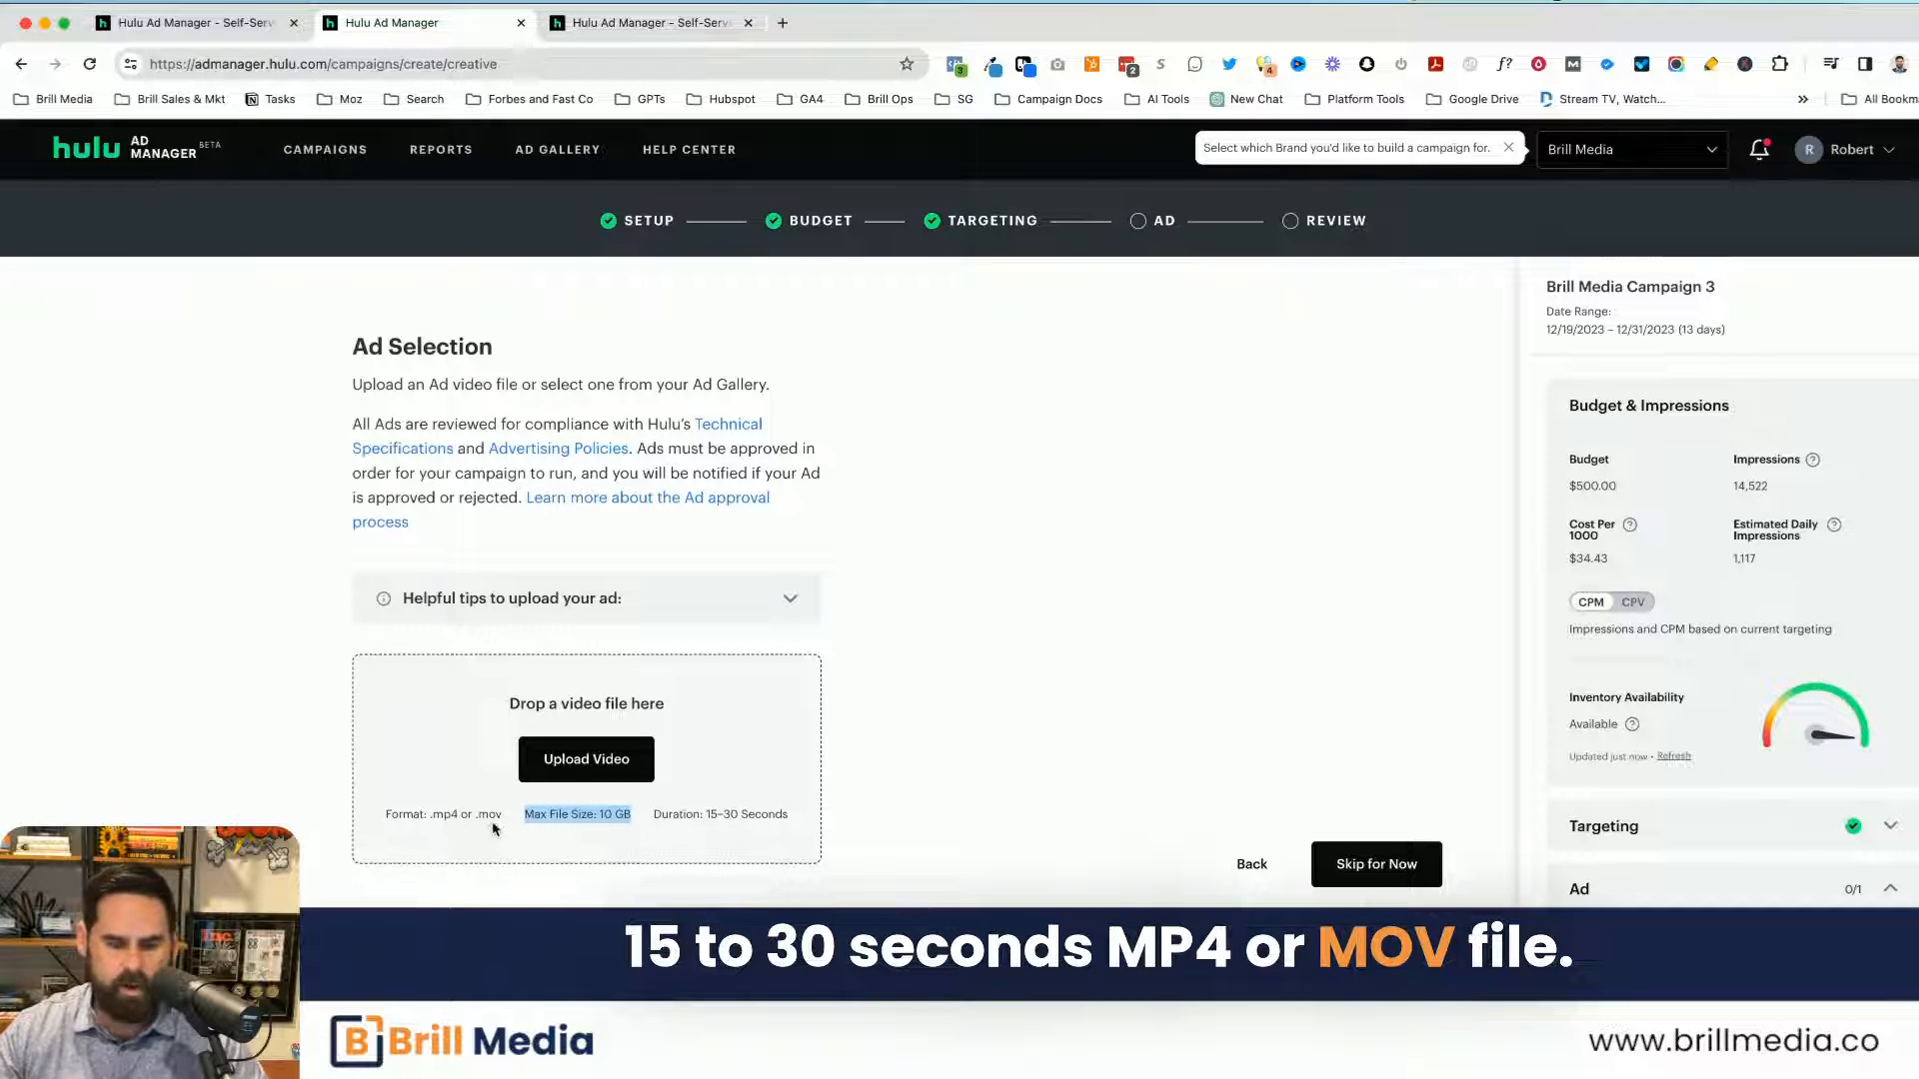
{"action": "left_click", "coordinate": [792, 604]}
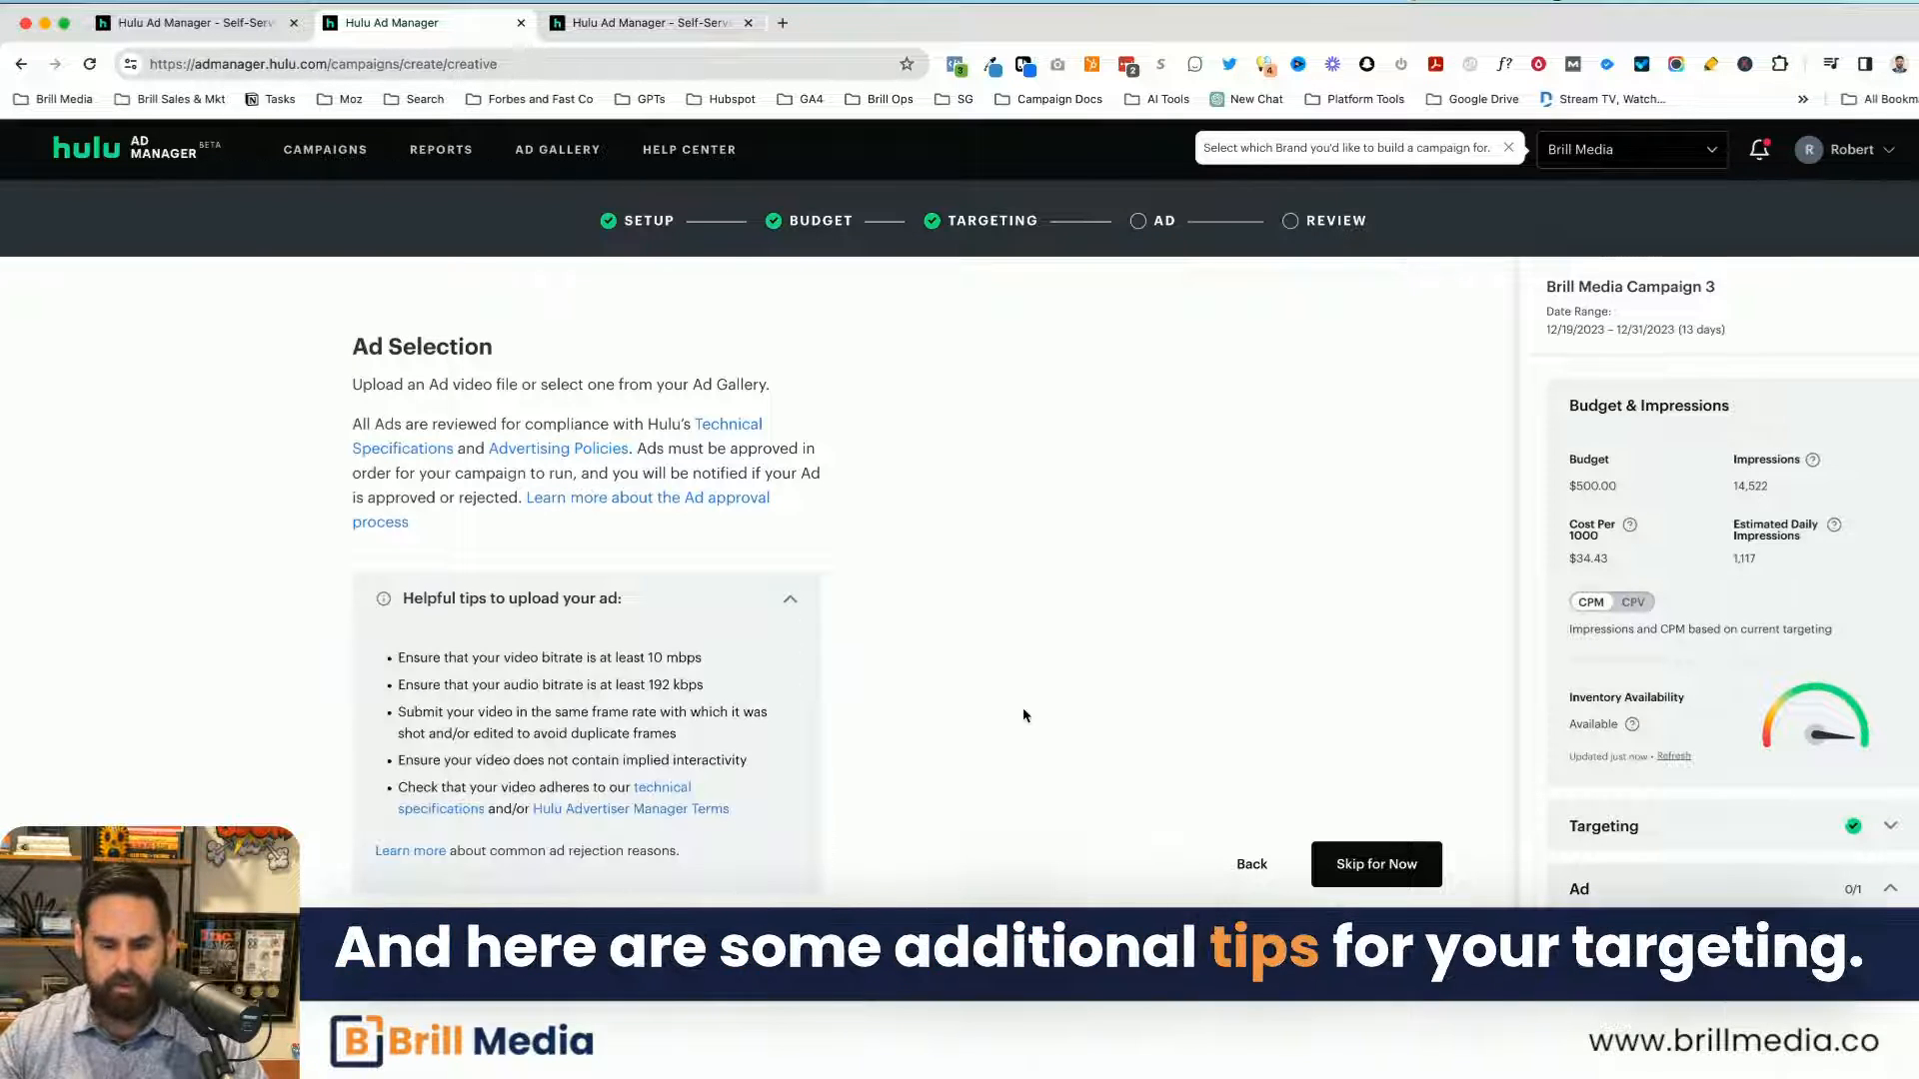
{"action": "left_click", "coordinate": [1371, 862]}
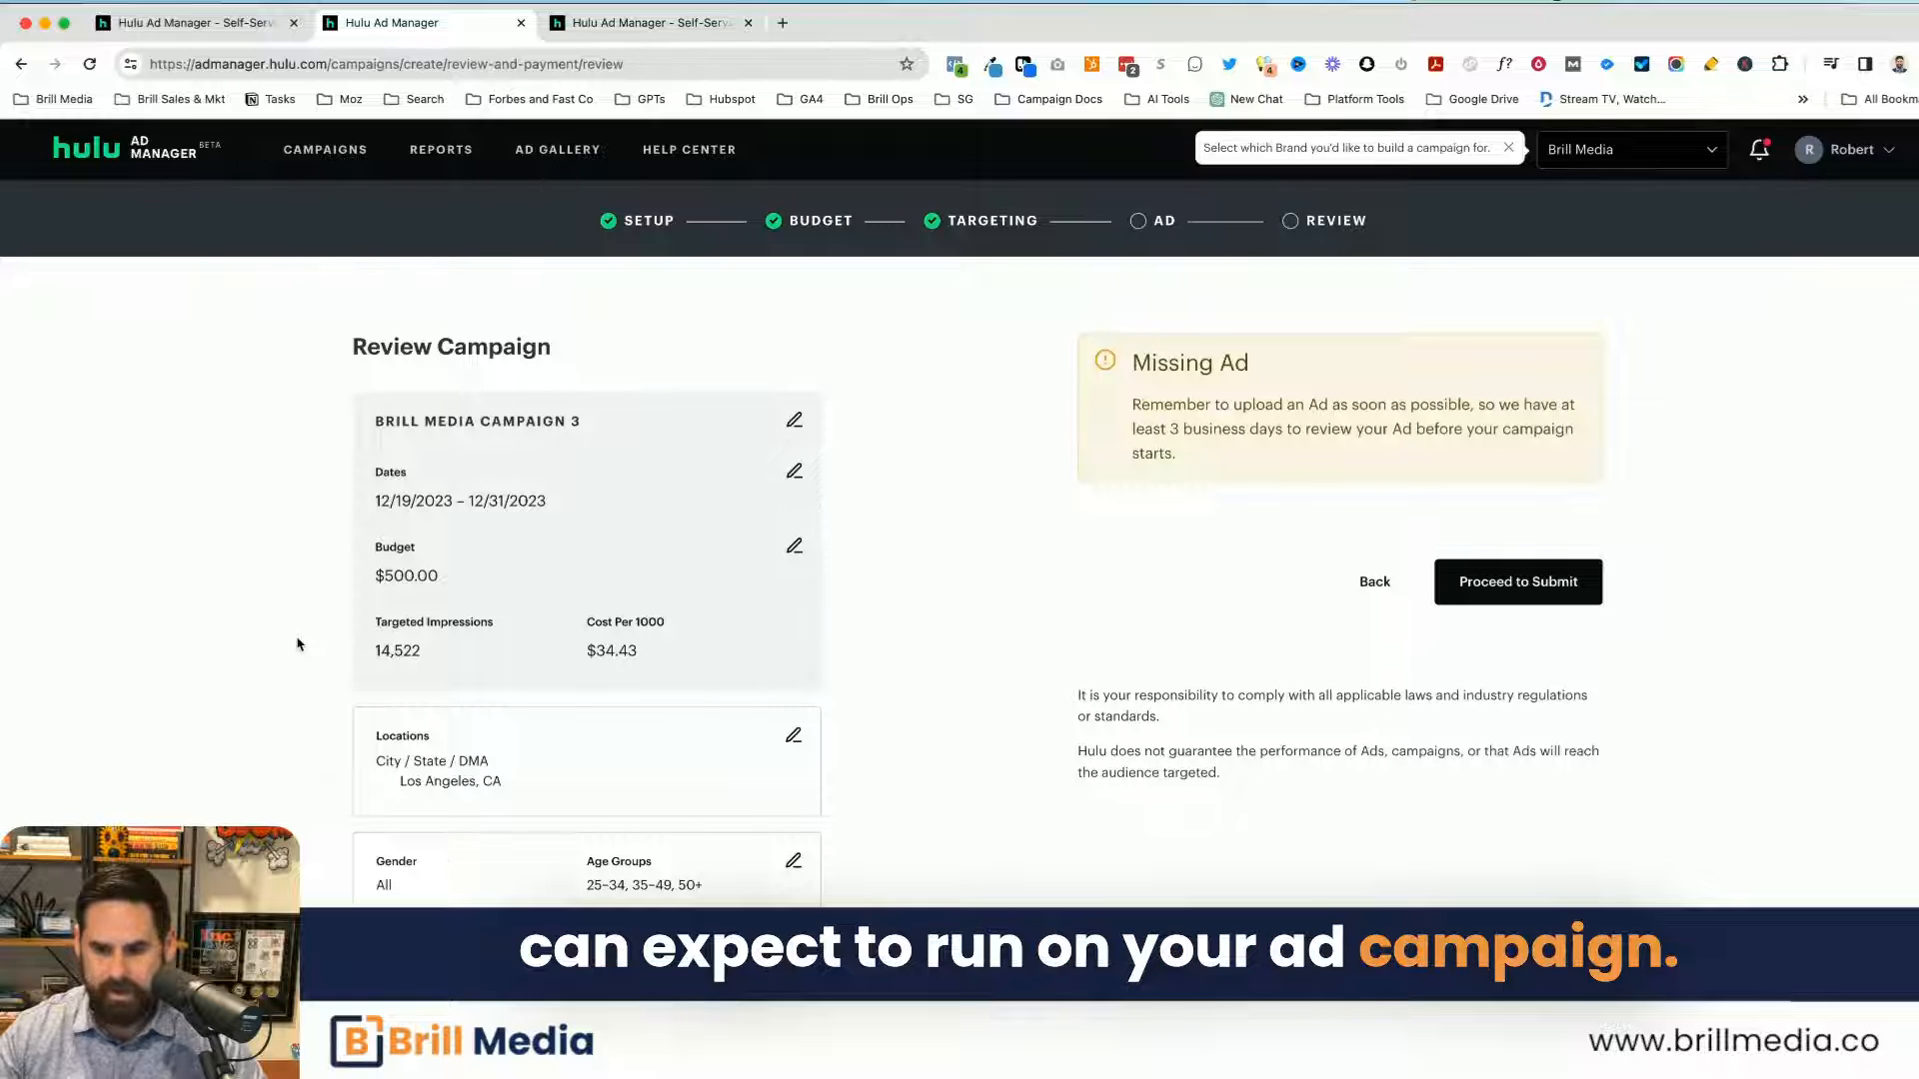
Step: Examine the campaign summary and the ad review lead time in the Missing Ad notice
{"action": "scroll", "coordinate": [297, 644], "scroll_direction": "down", "scroll_amount": 5}
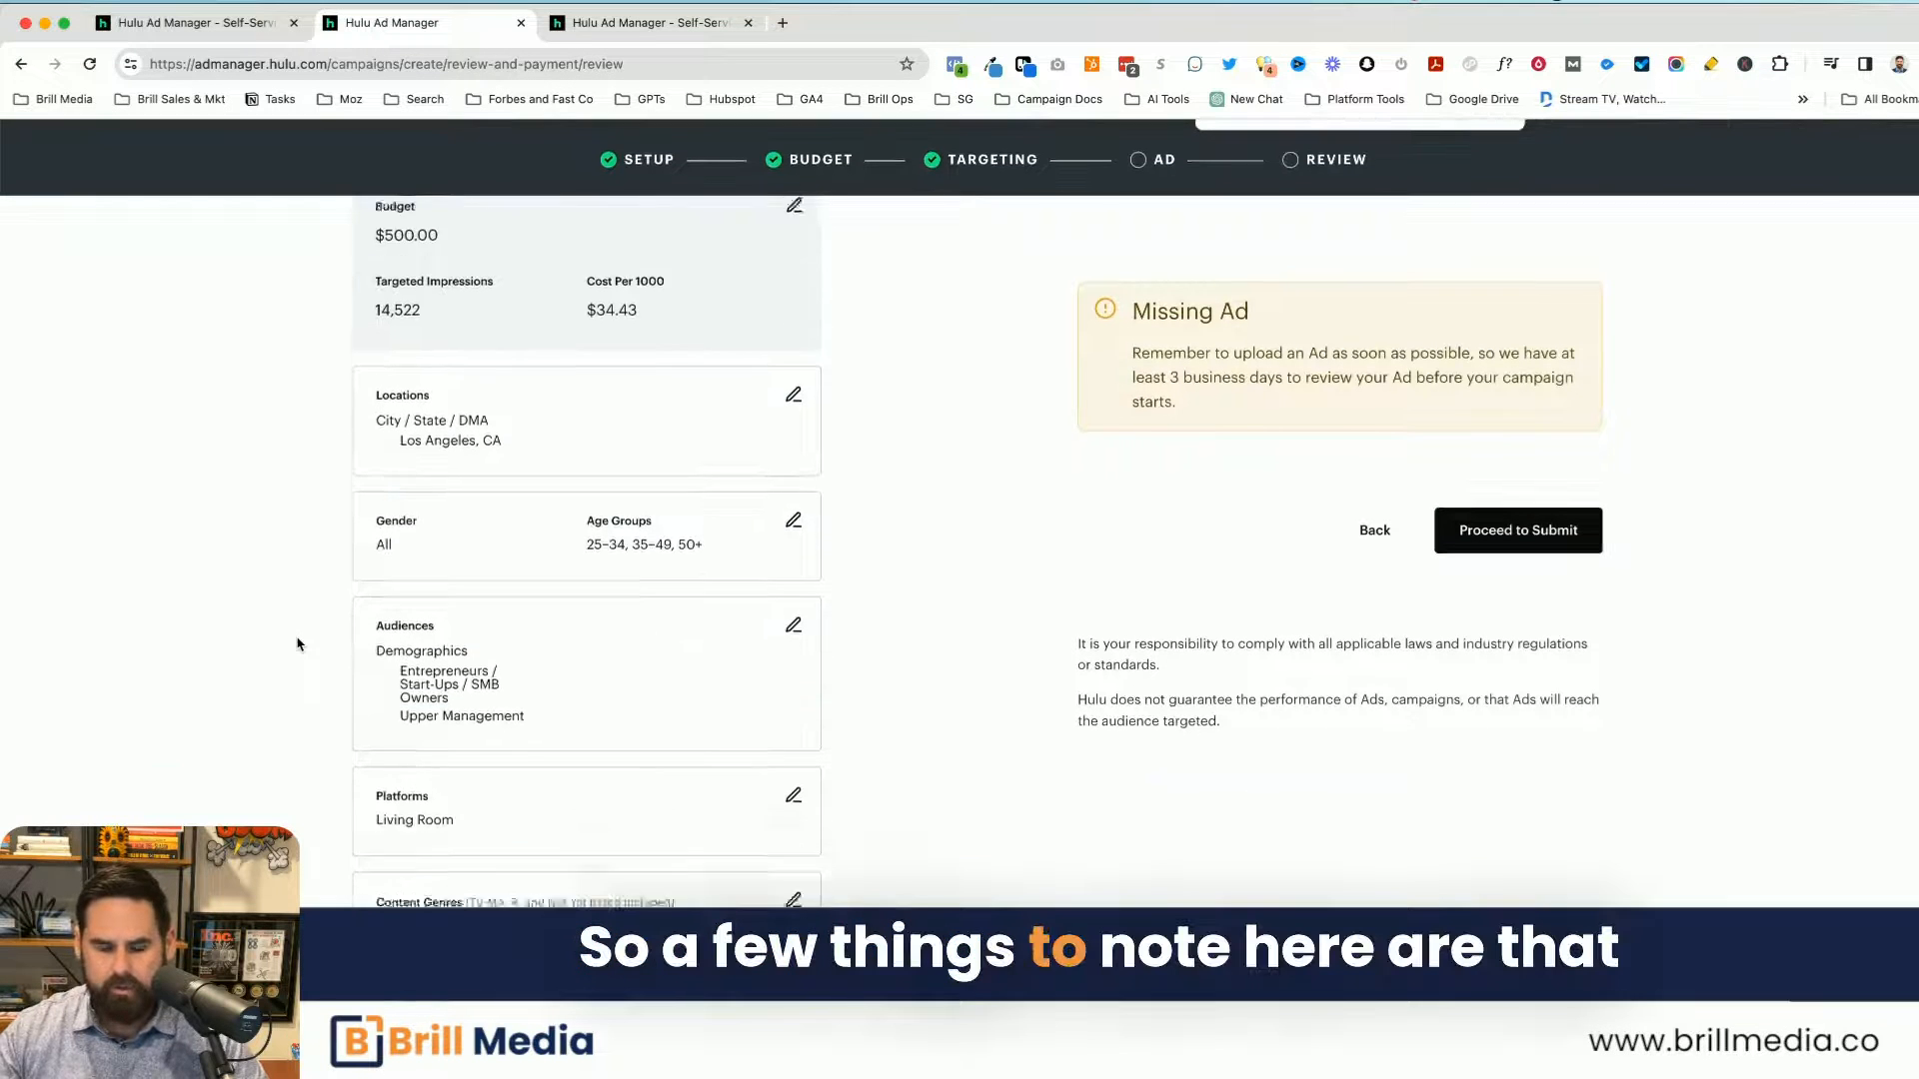
{"action": "scroll", "coordinate": [297, 643], "scroll_direction": "up", "scroll_amount": 5}
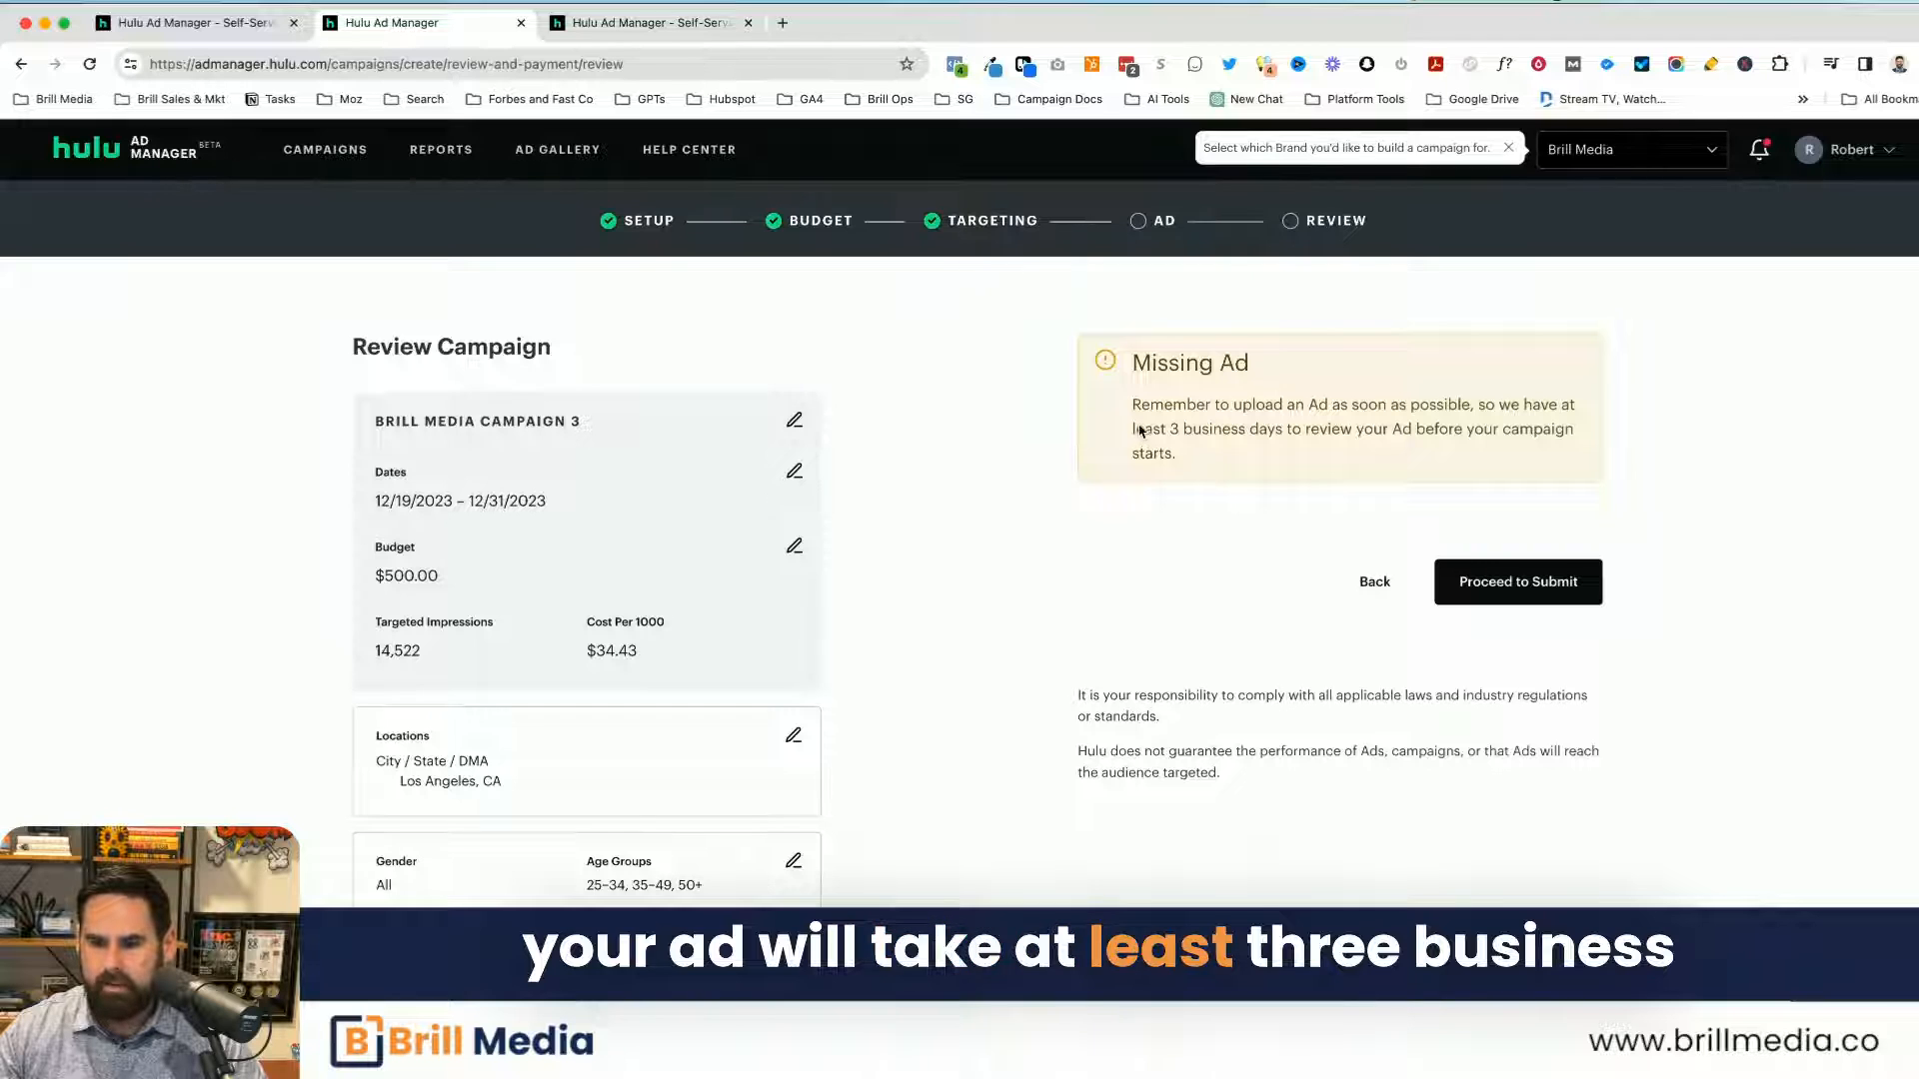
{"action": "left_click_drag", "start_coordinate": [1140, 431], "coordinate": [1372, 452]}
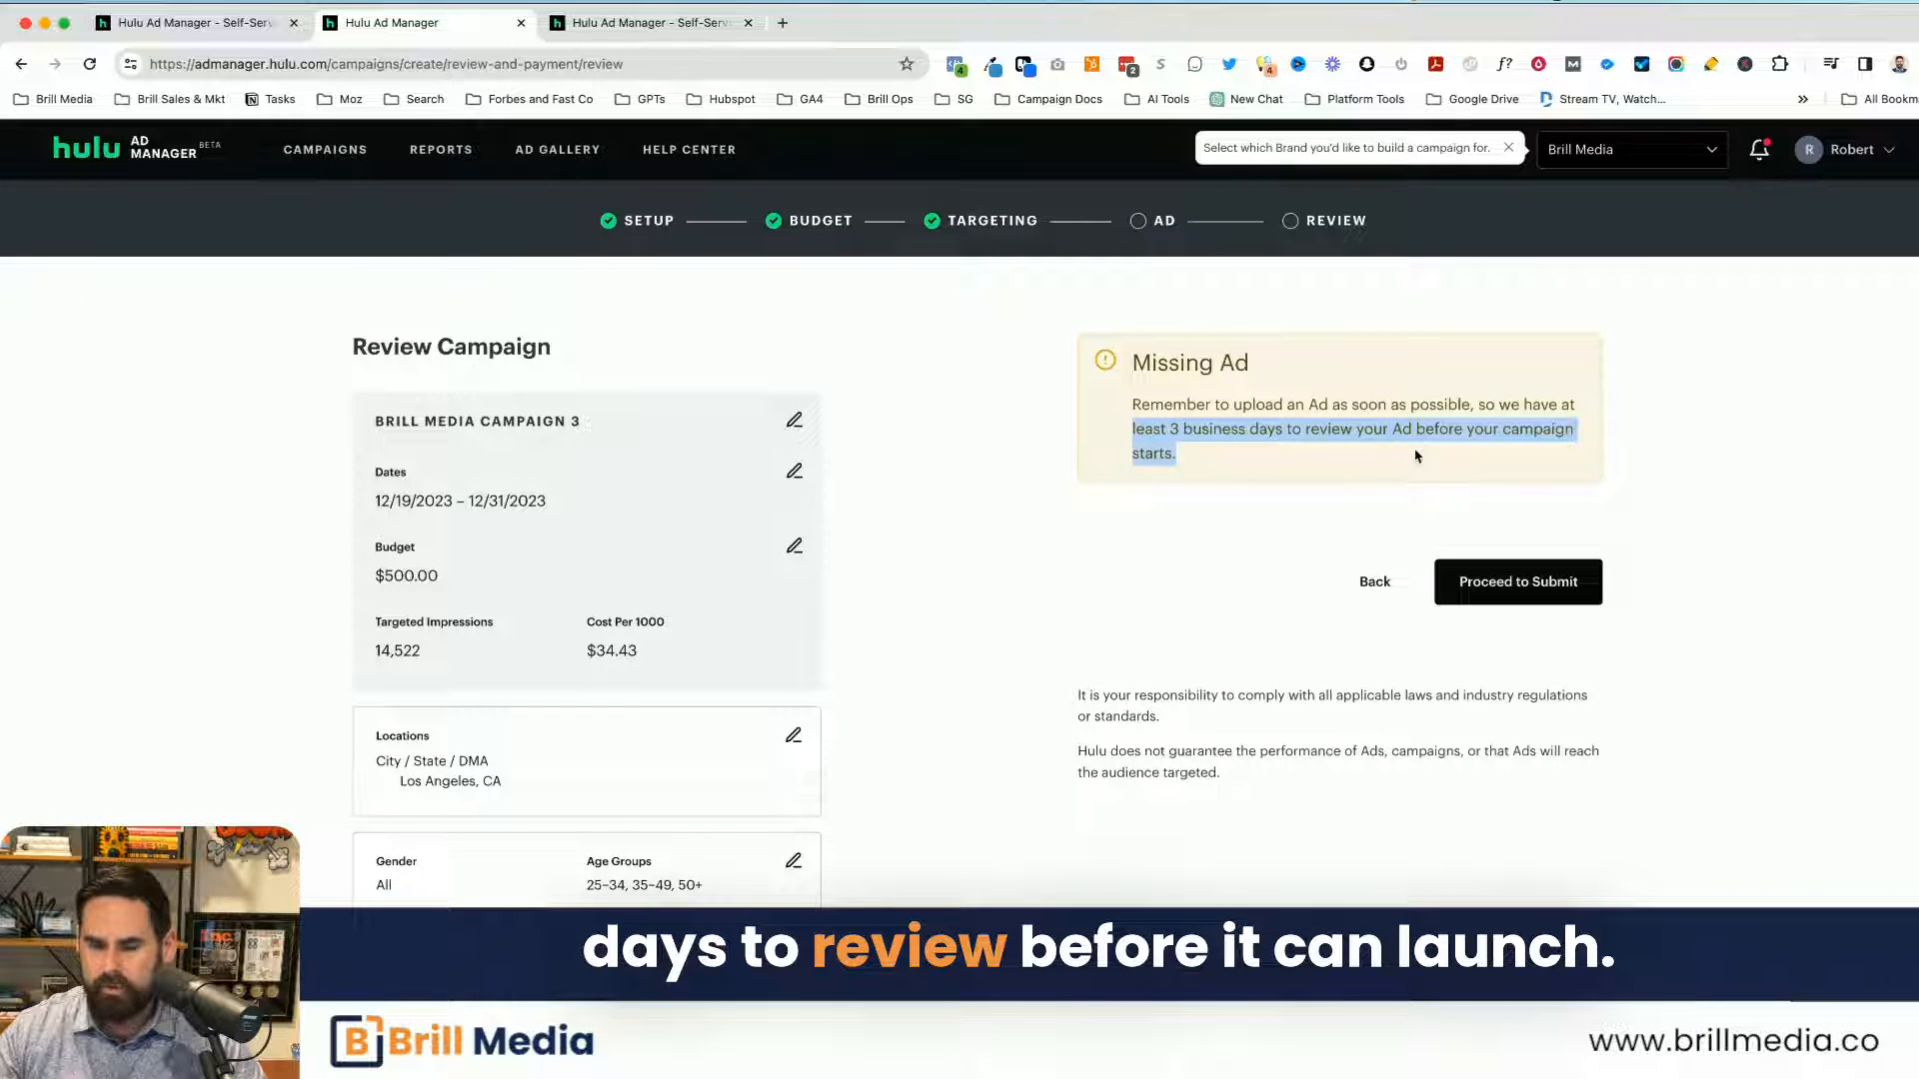